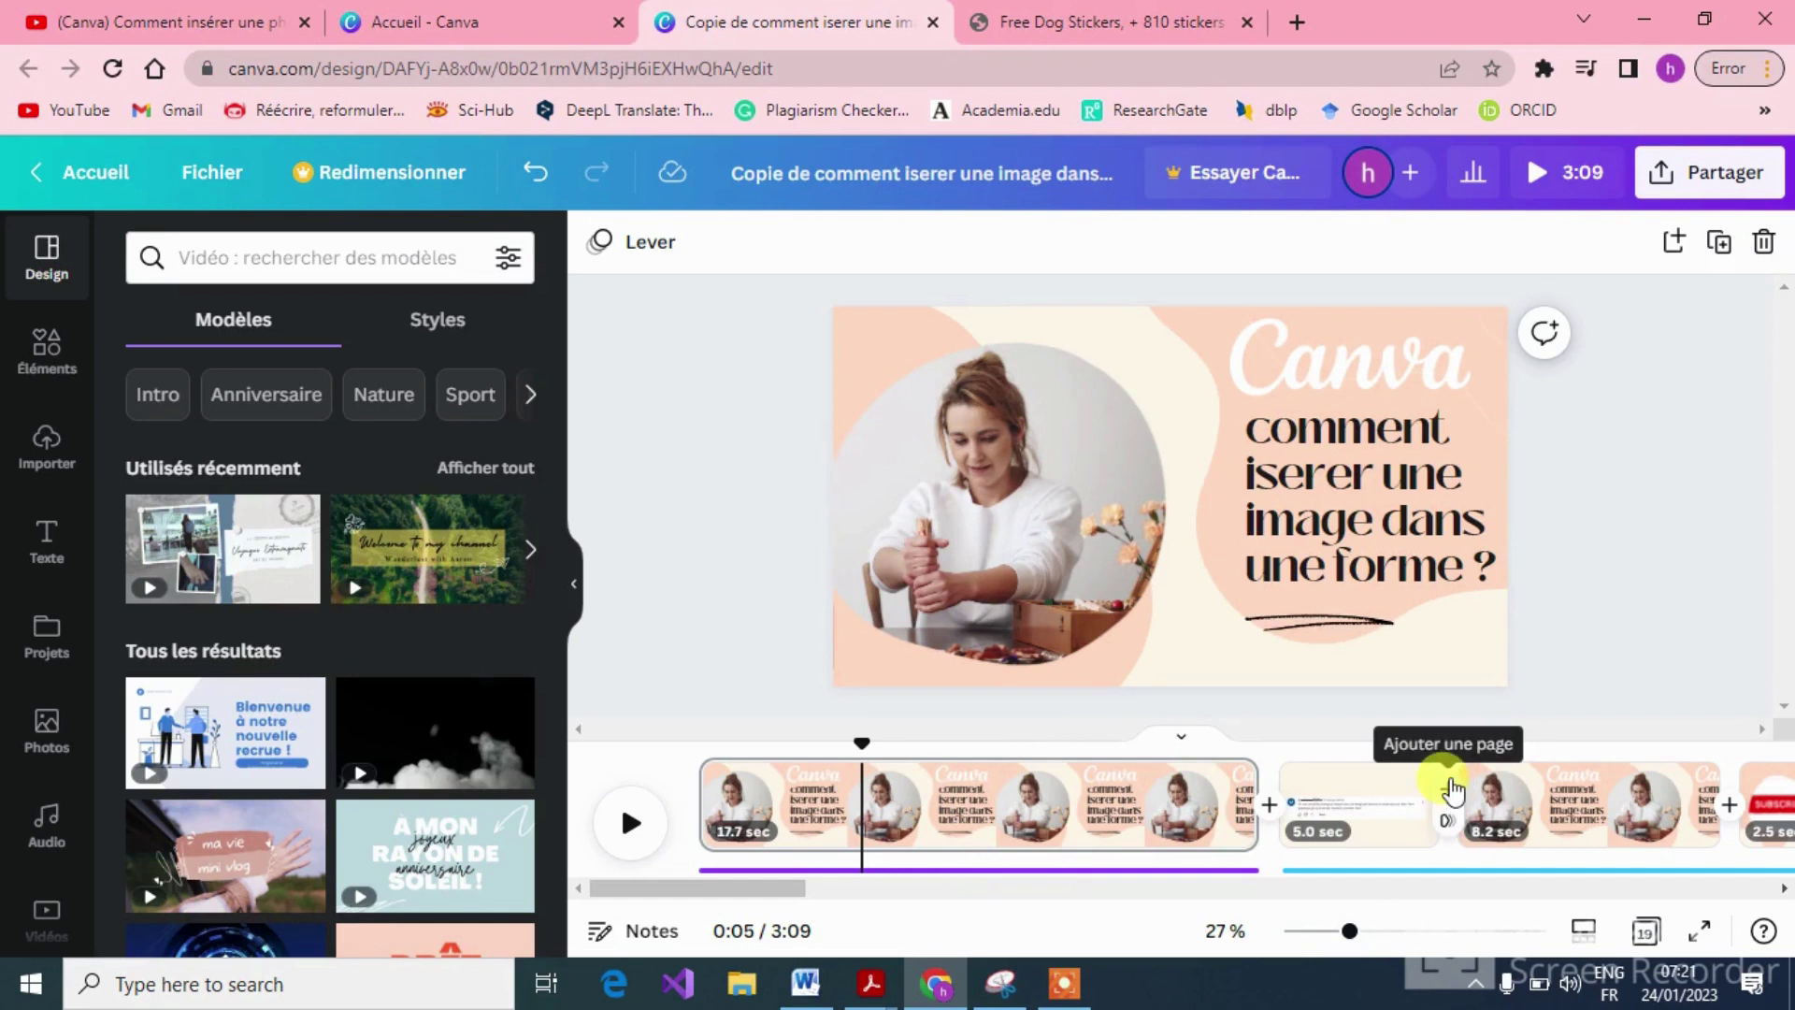
Add a blank page after the comment screenshot page and place a circular photo frame on its left half.
left_click(1448, 793)
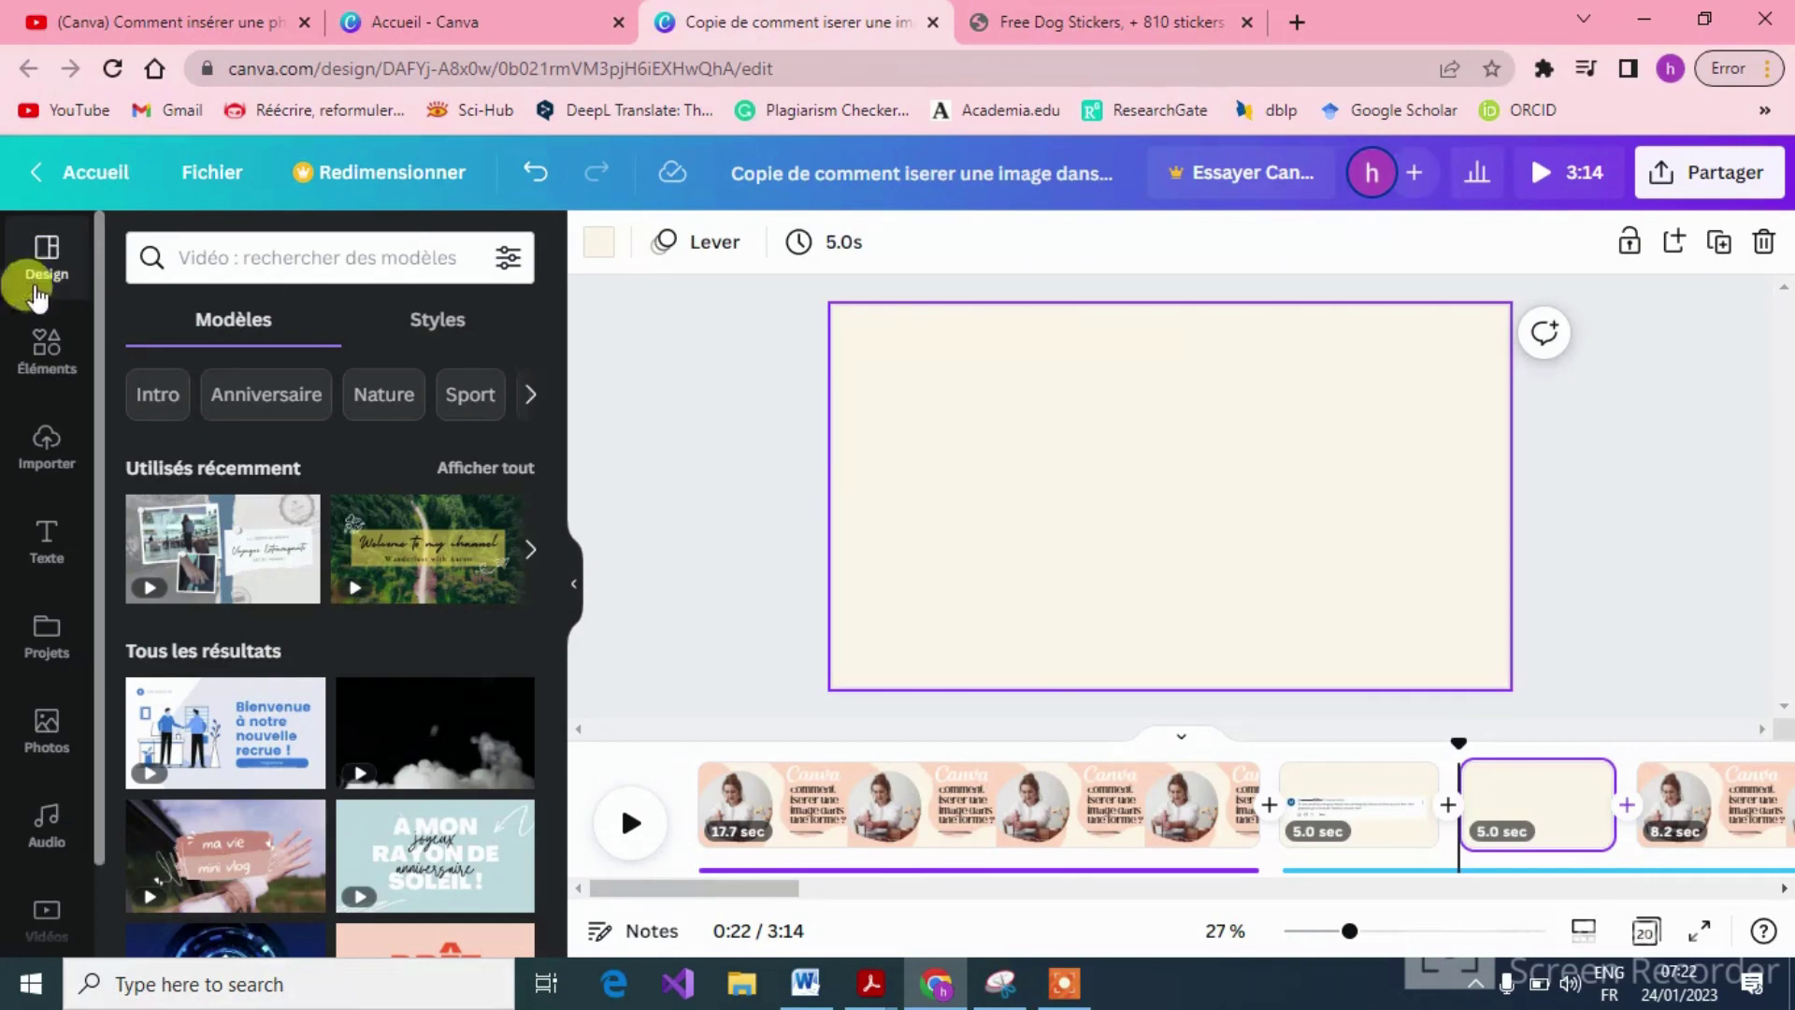
left_click(47, 458)
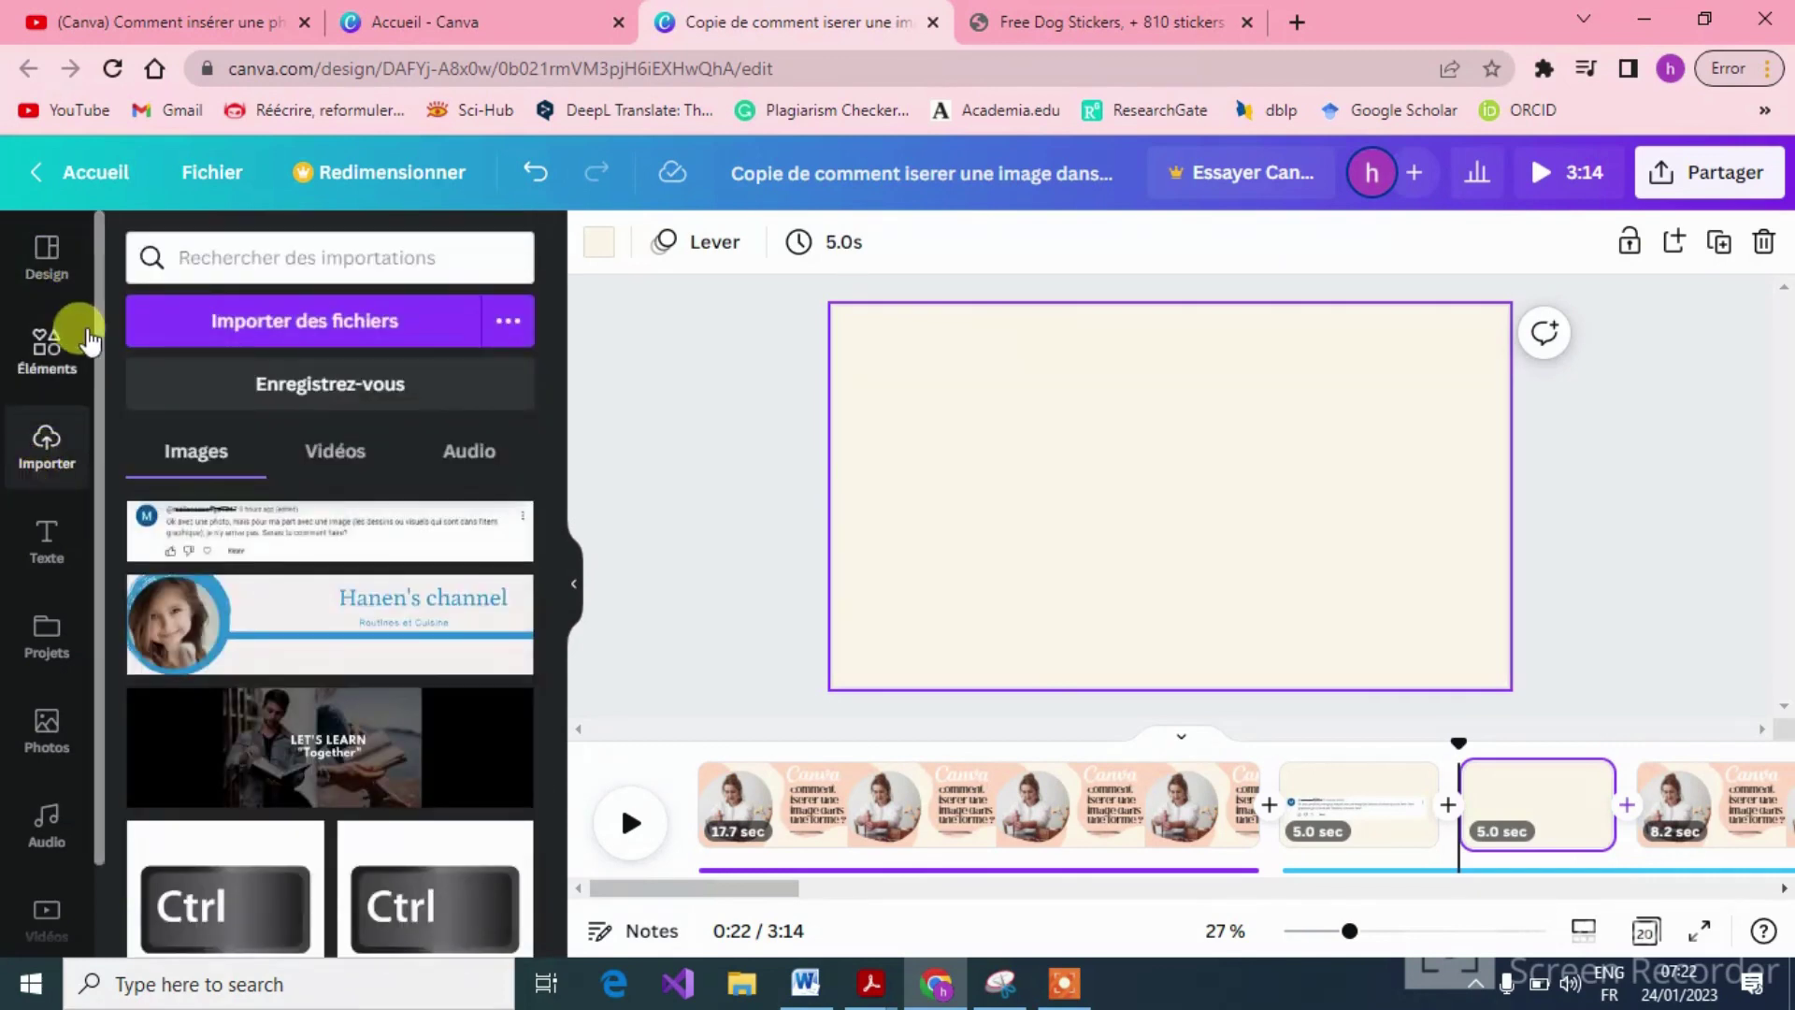
left_click(46, 342)
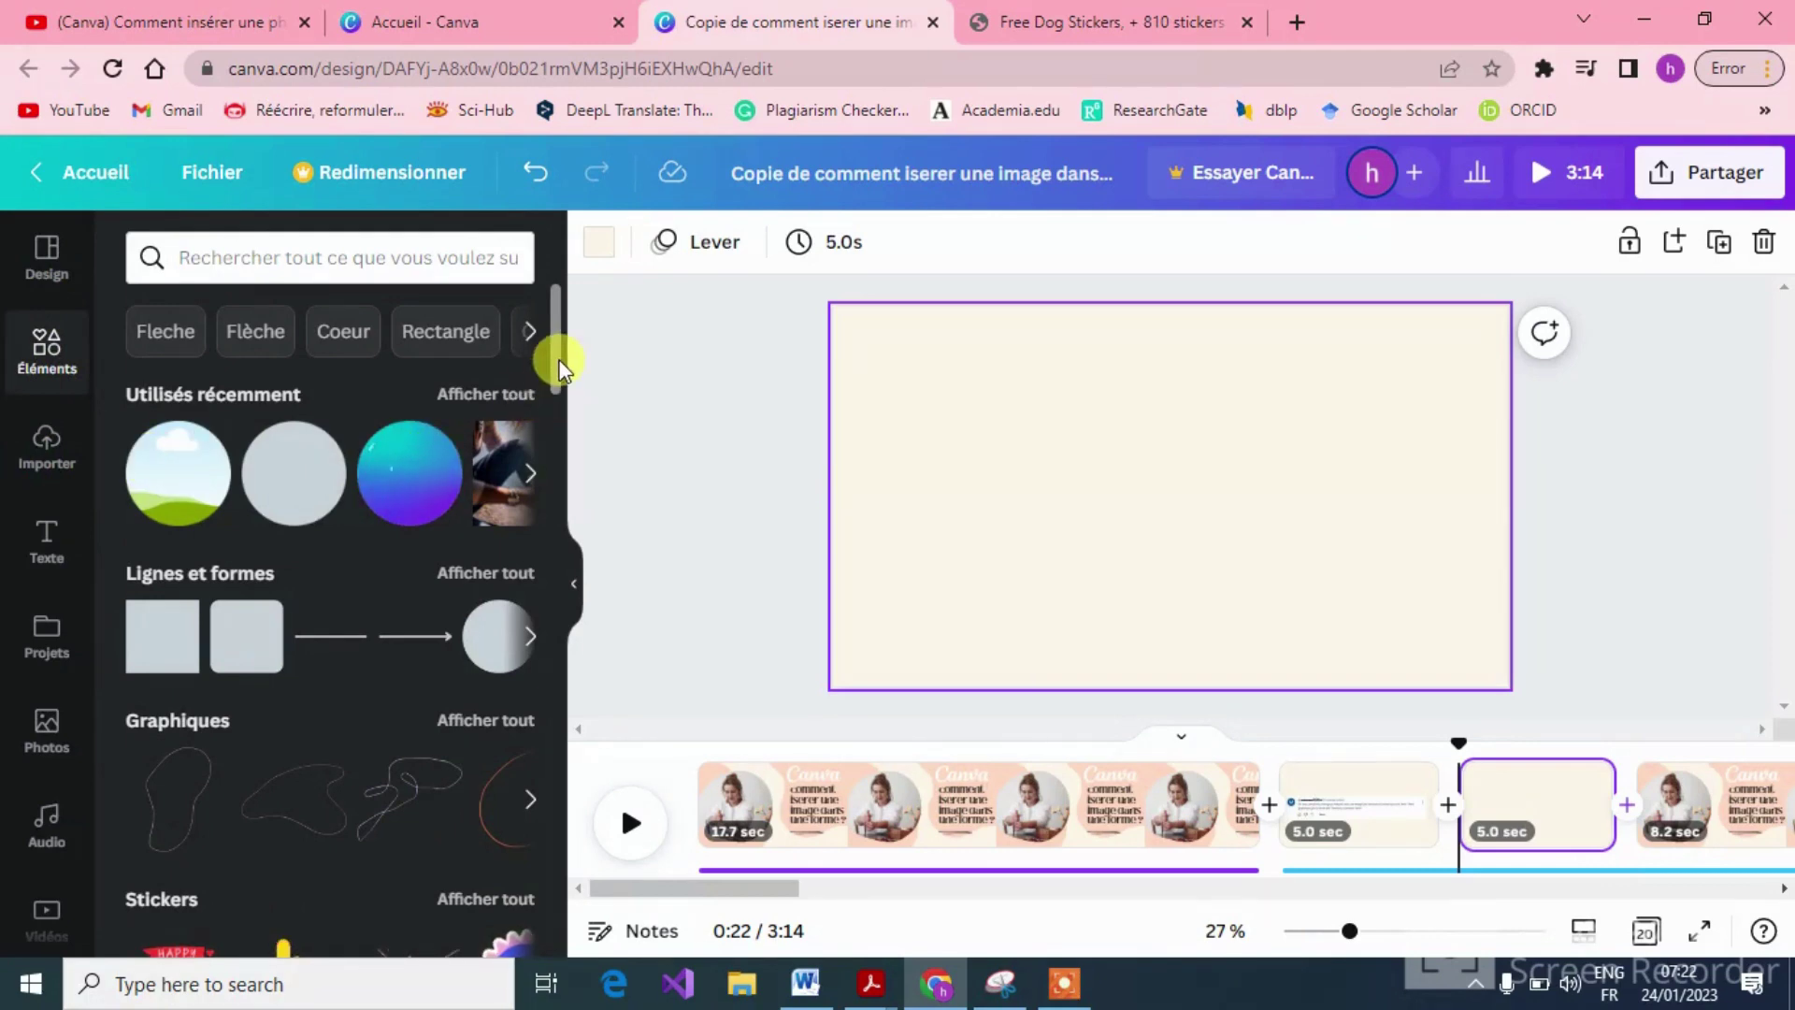
left_click_drag(552, 353, 542, 602)
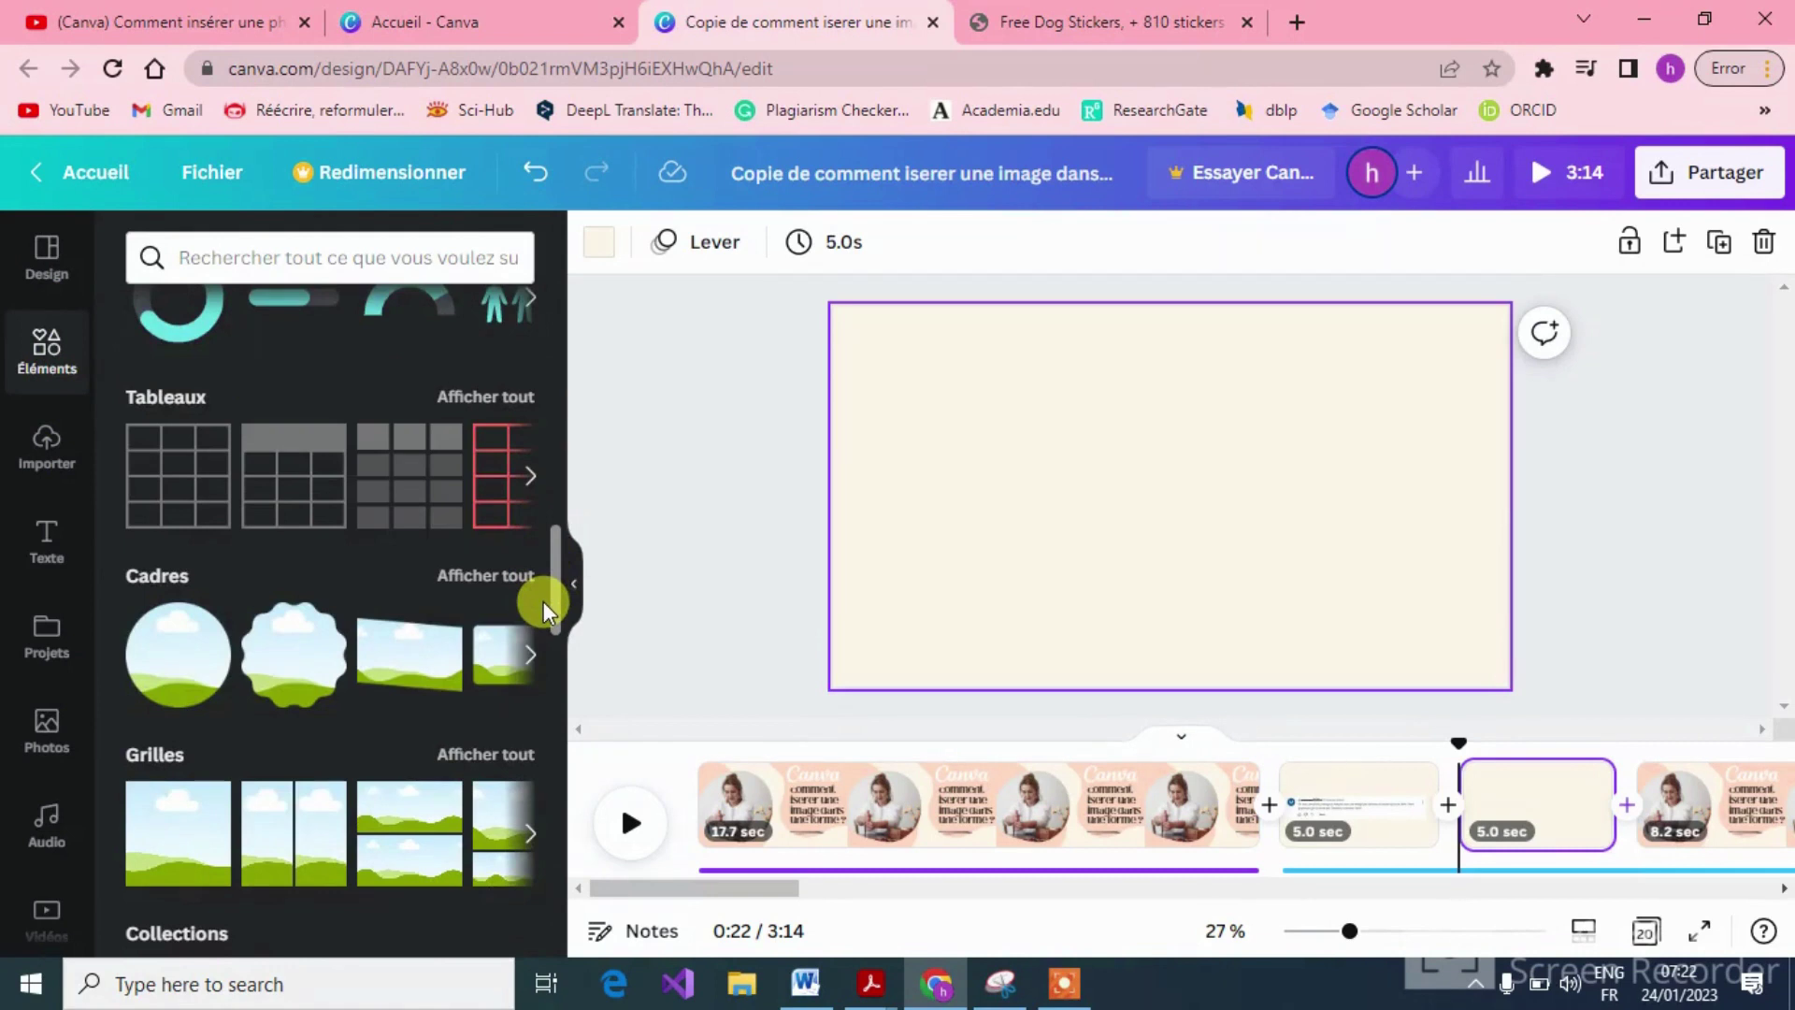
left_click_drag(181, 642, 934, 470)
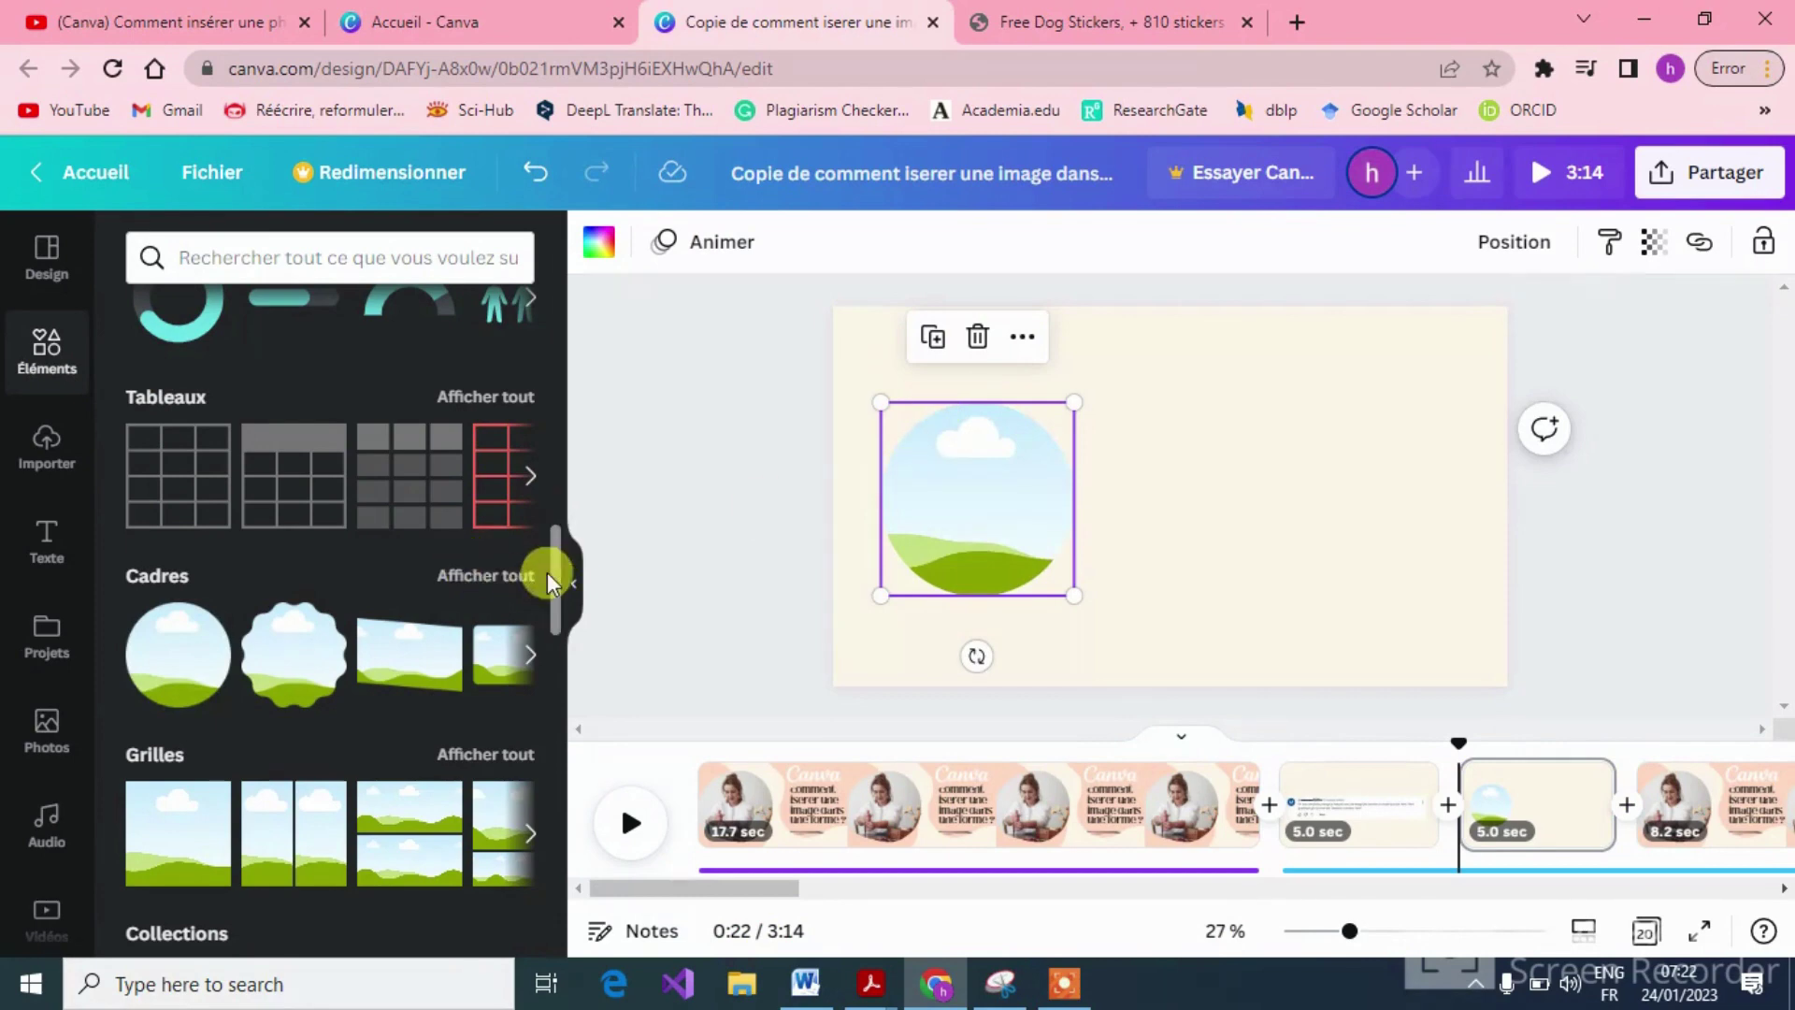
Add a circle from the basic shapes to the right half of the page, level with the circular frame.
scroll(561, 575, "up", 1)
left_click_drag(561, 575, 567, 358)
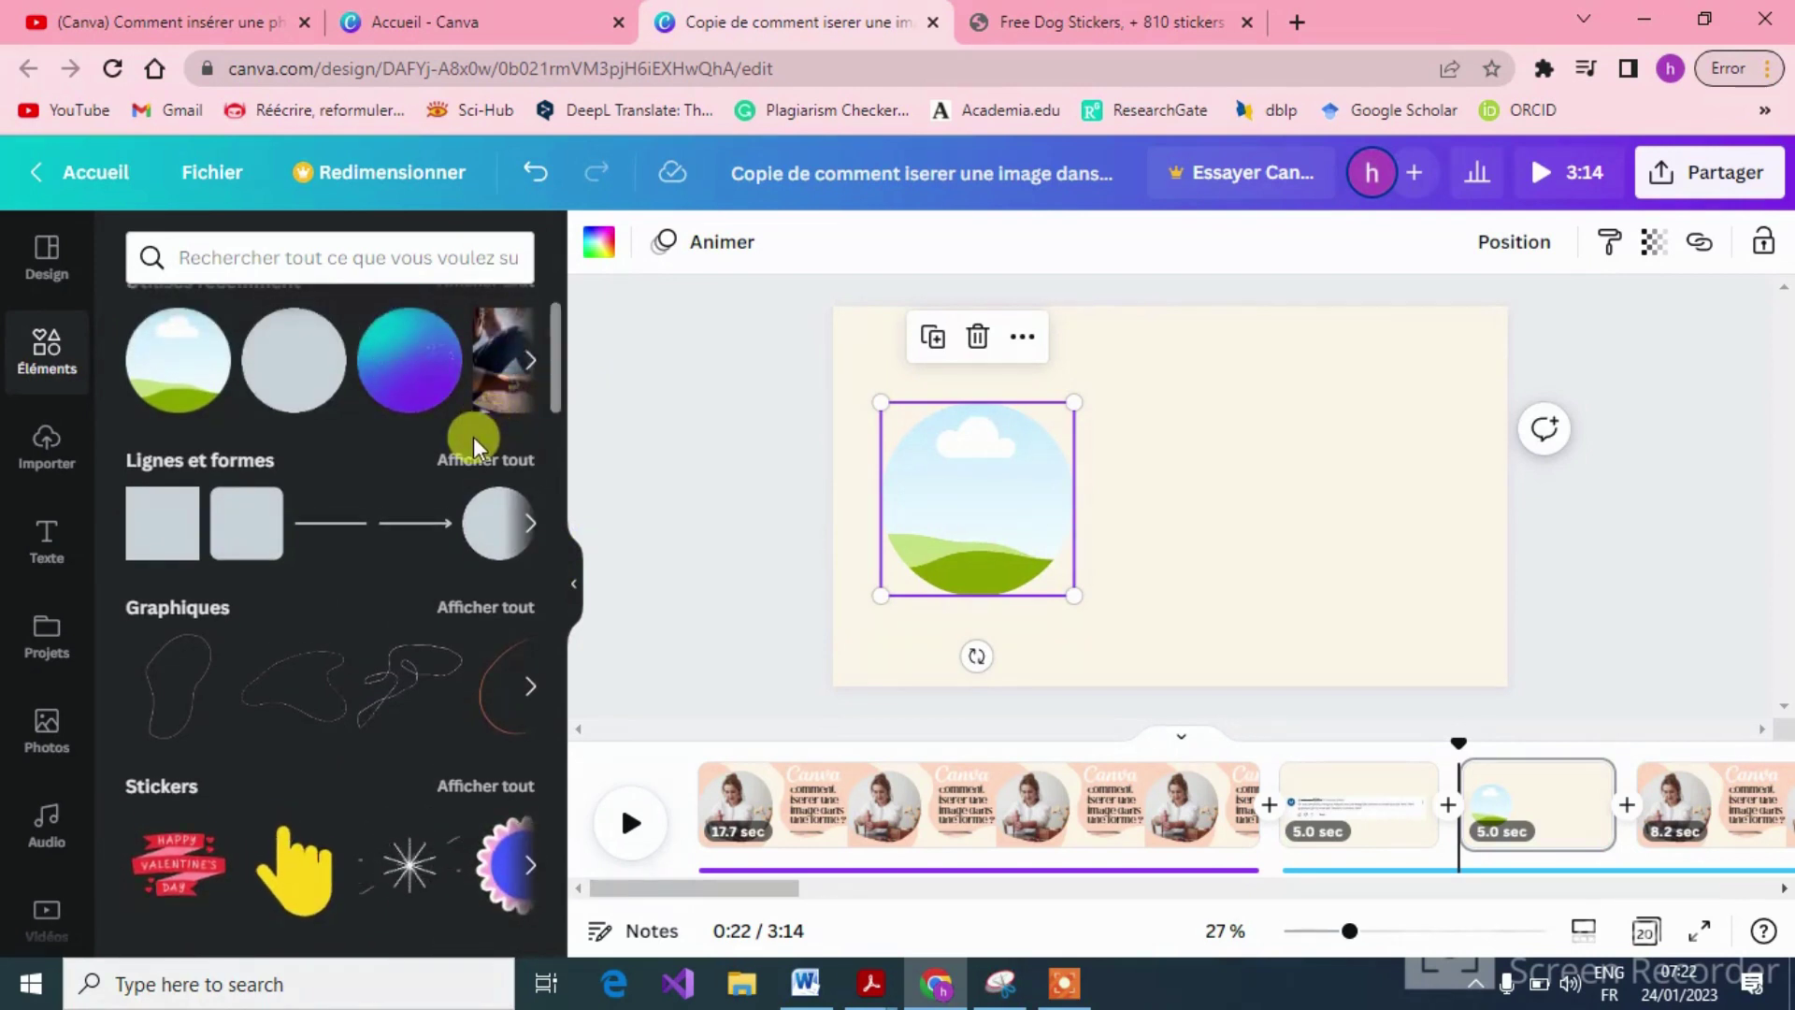
left_click(469, 460)
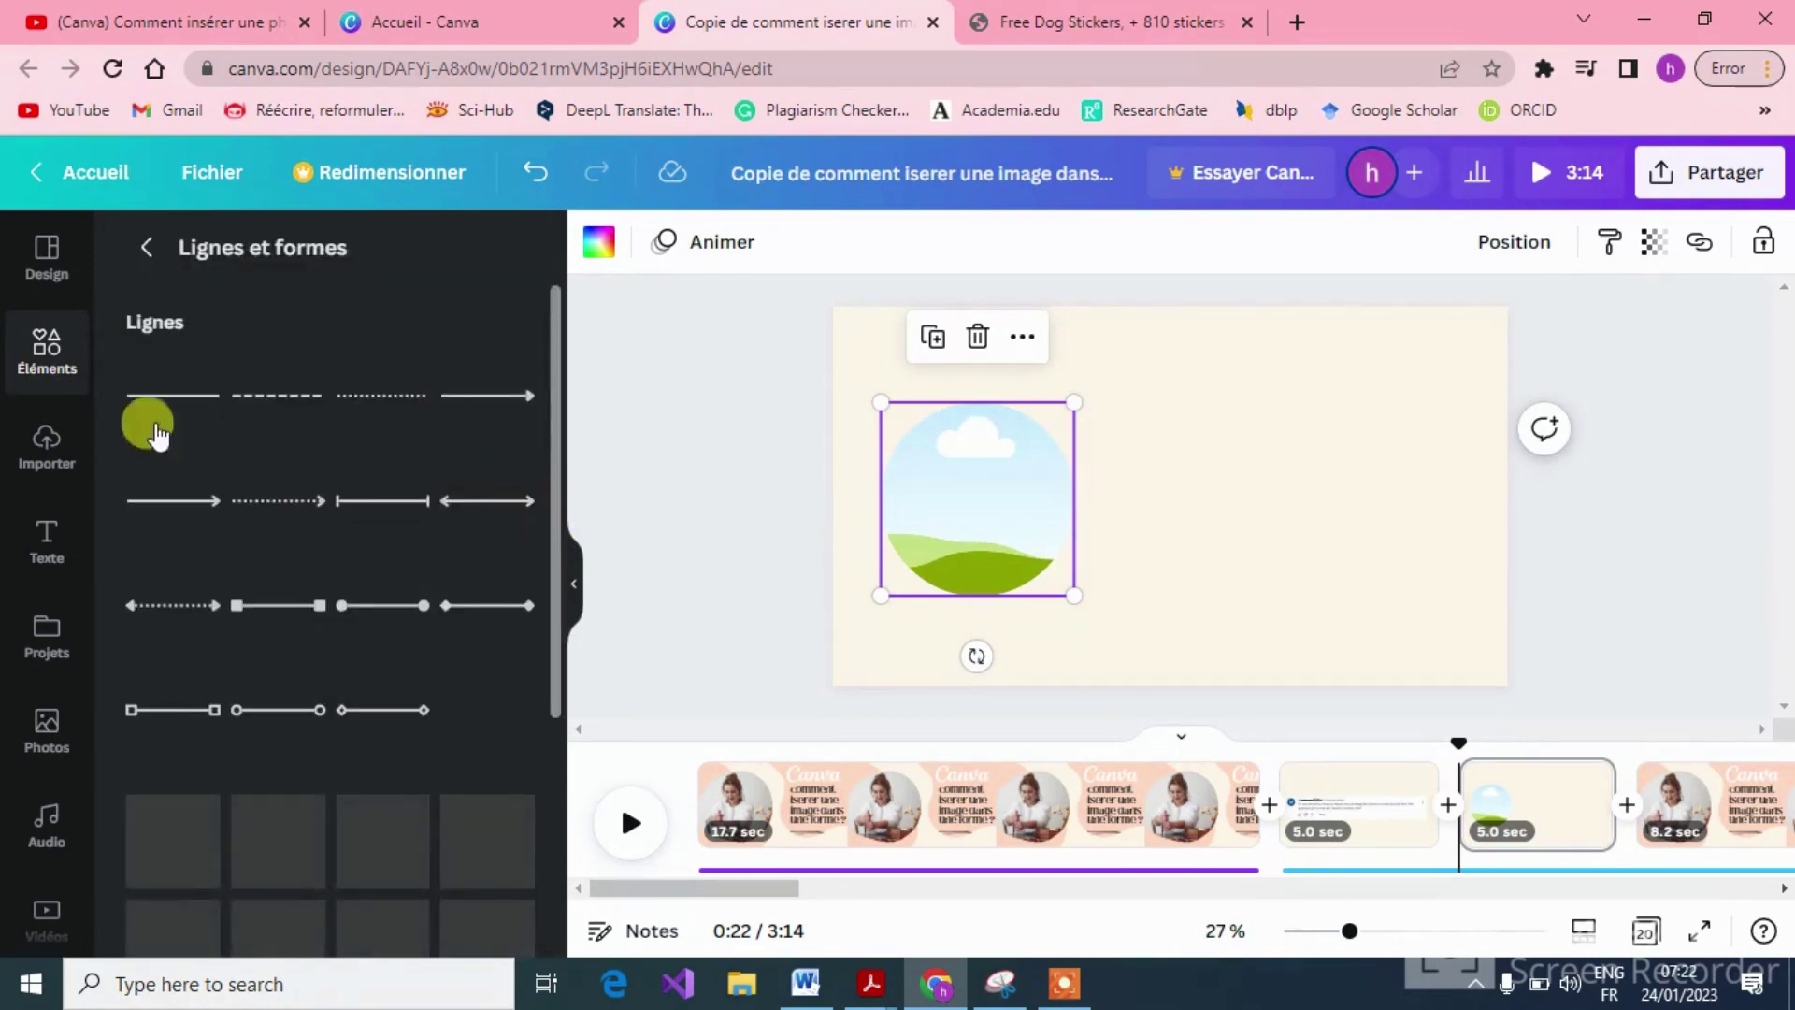
left_click_drag(553, 385, 545, 520)
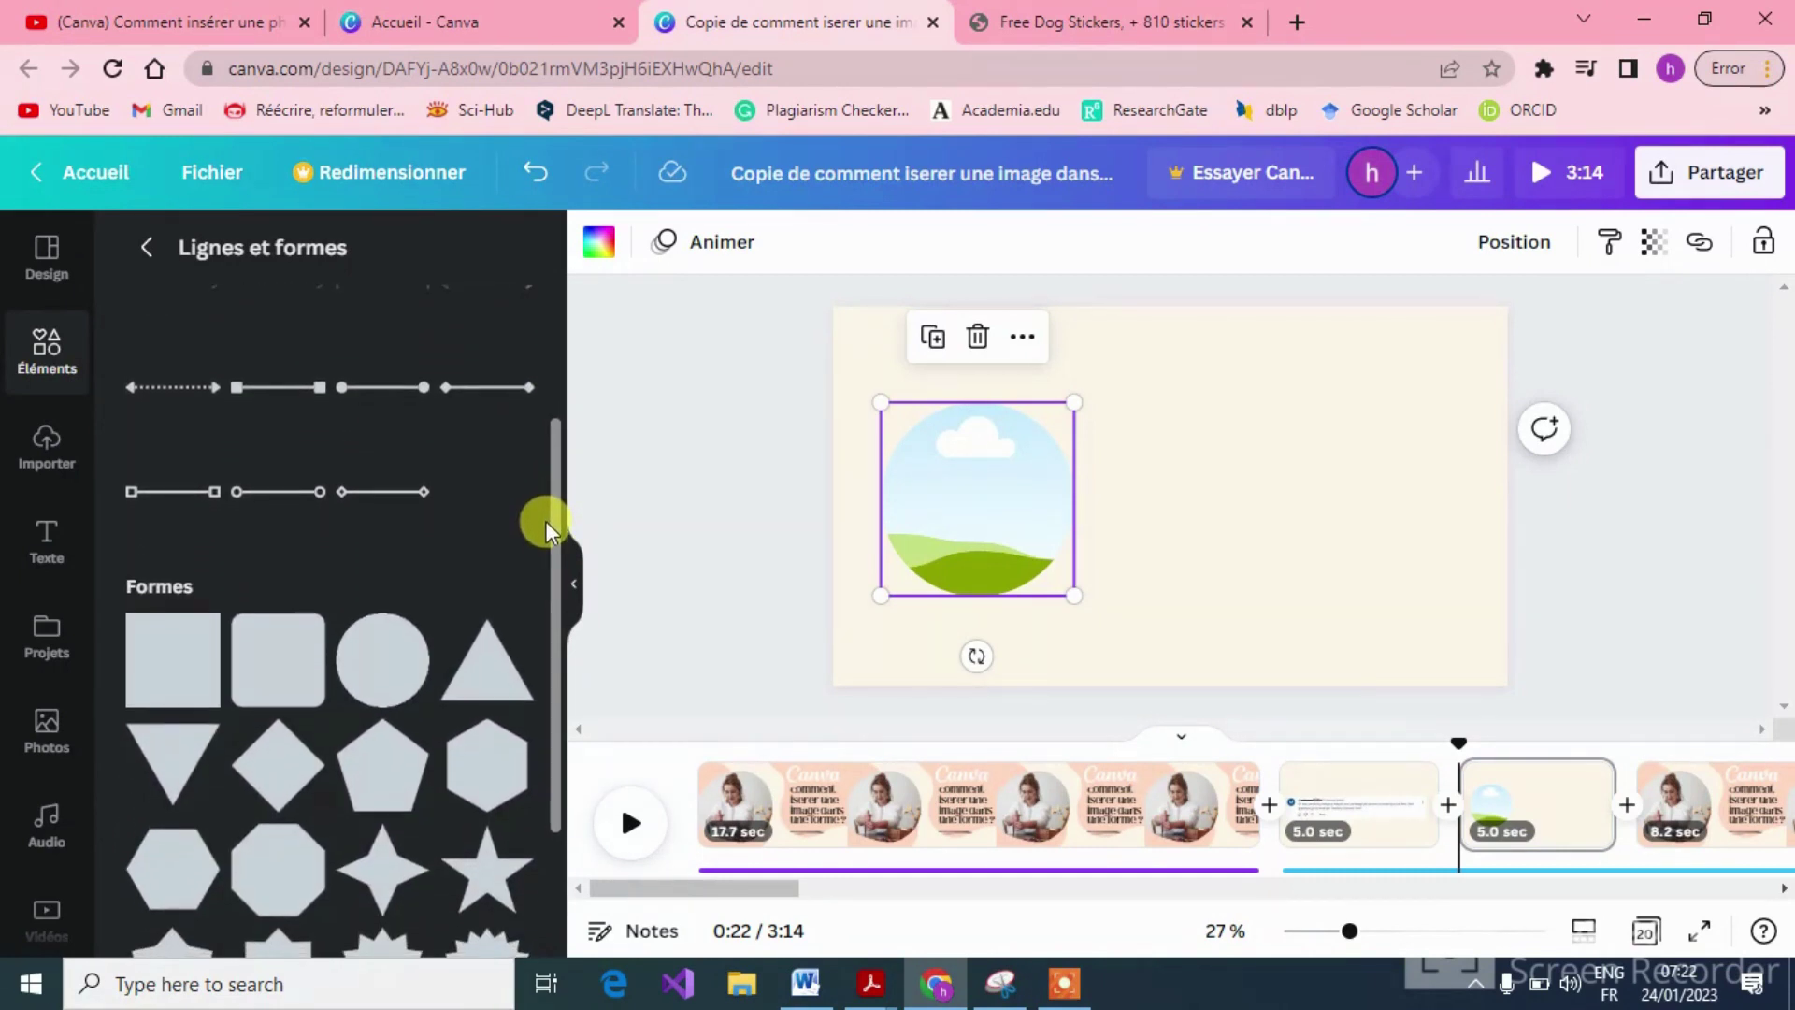
left_click_drag(366, 686, 1434, 596)
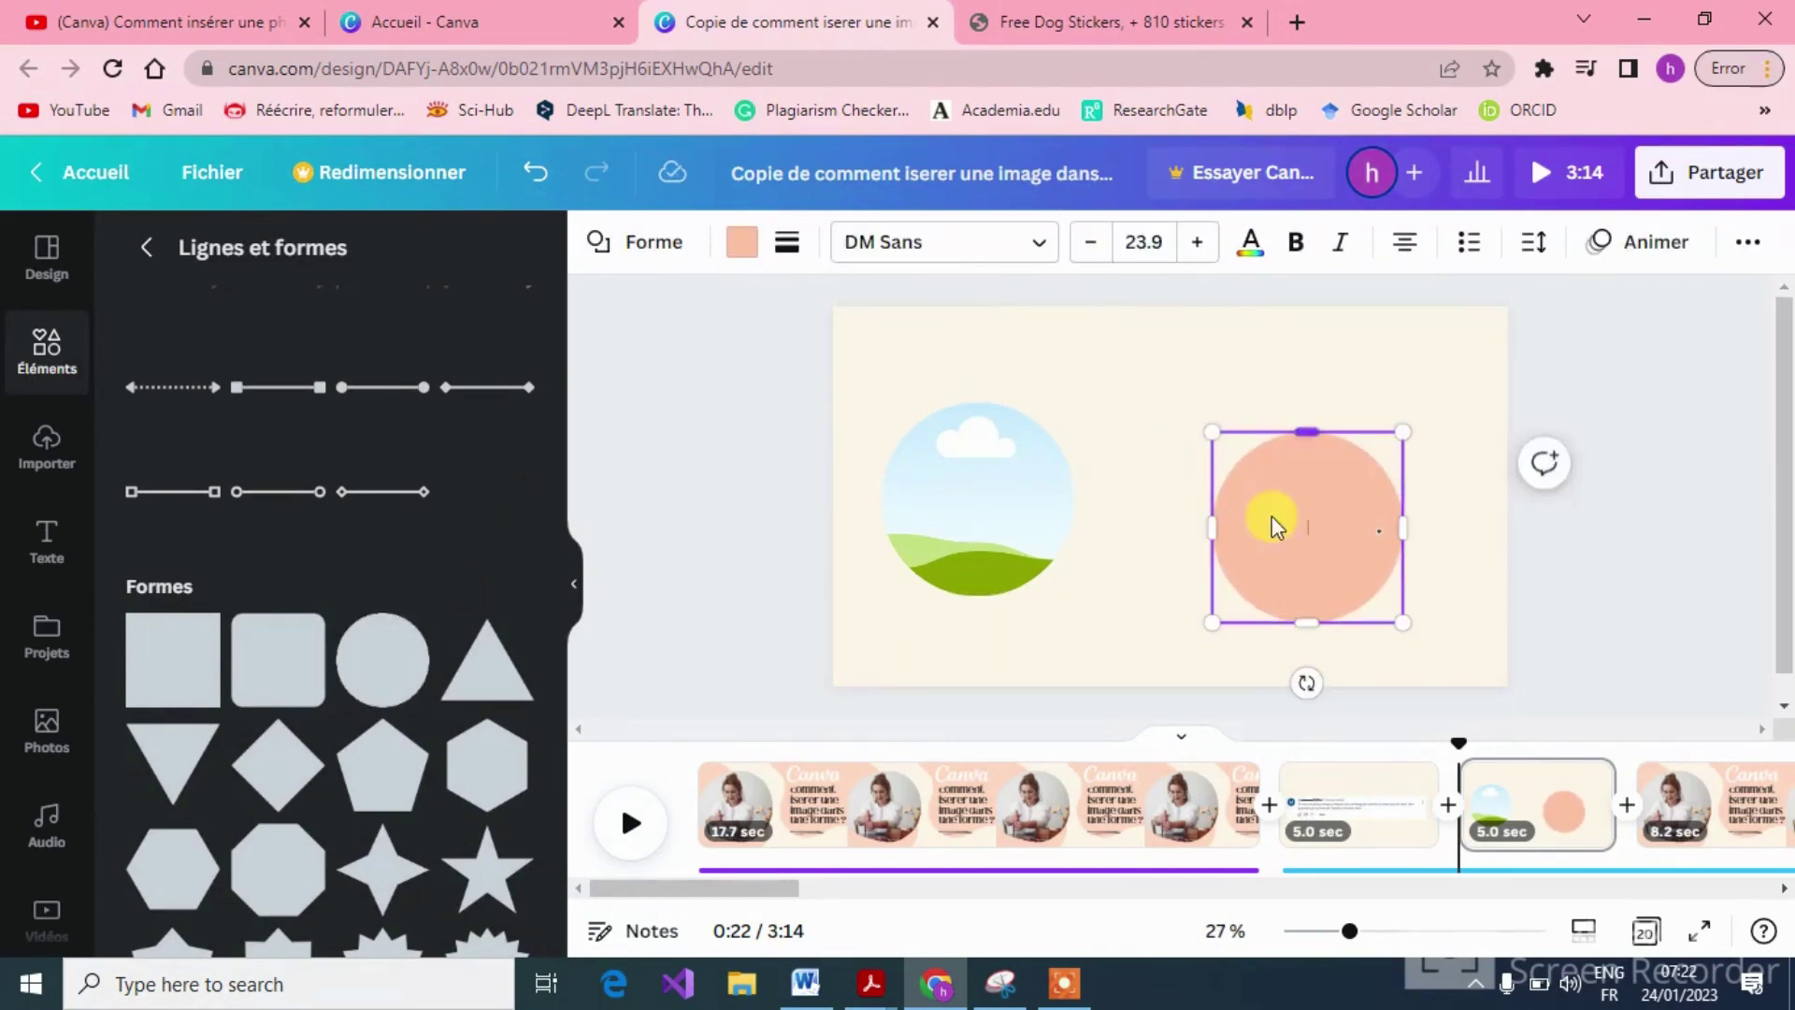
left_click_drag(1278, 545, 1299, 513)
left_click(679, 451)
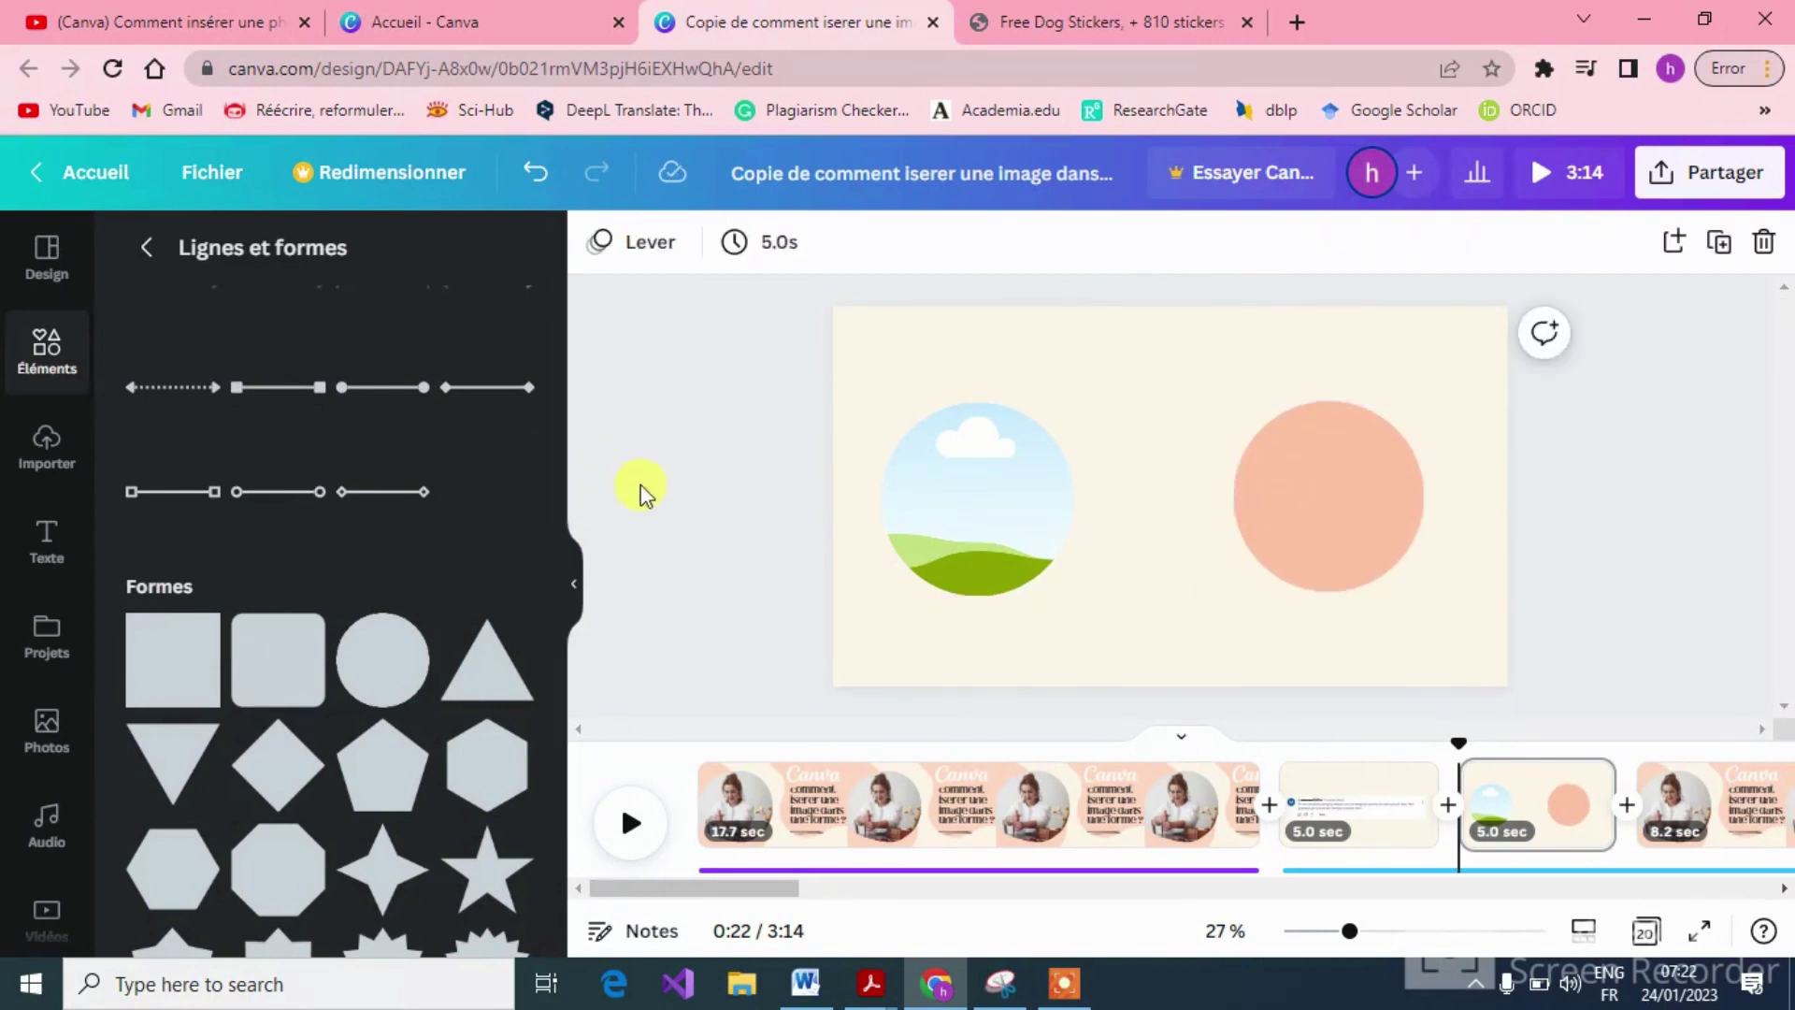
Duplicate the page that holds the circular frame and the circle shape.
left_click(136, 379)
left_click(58, 430)
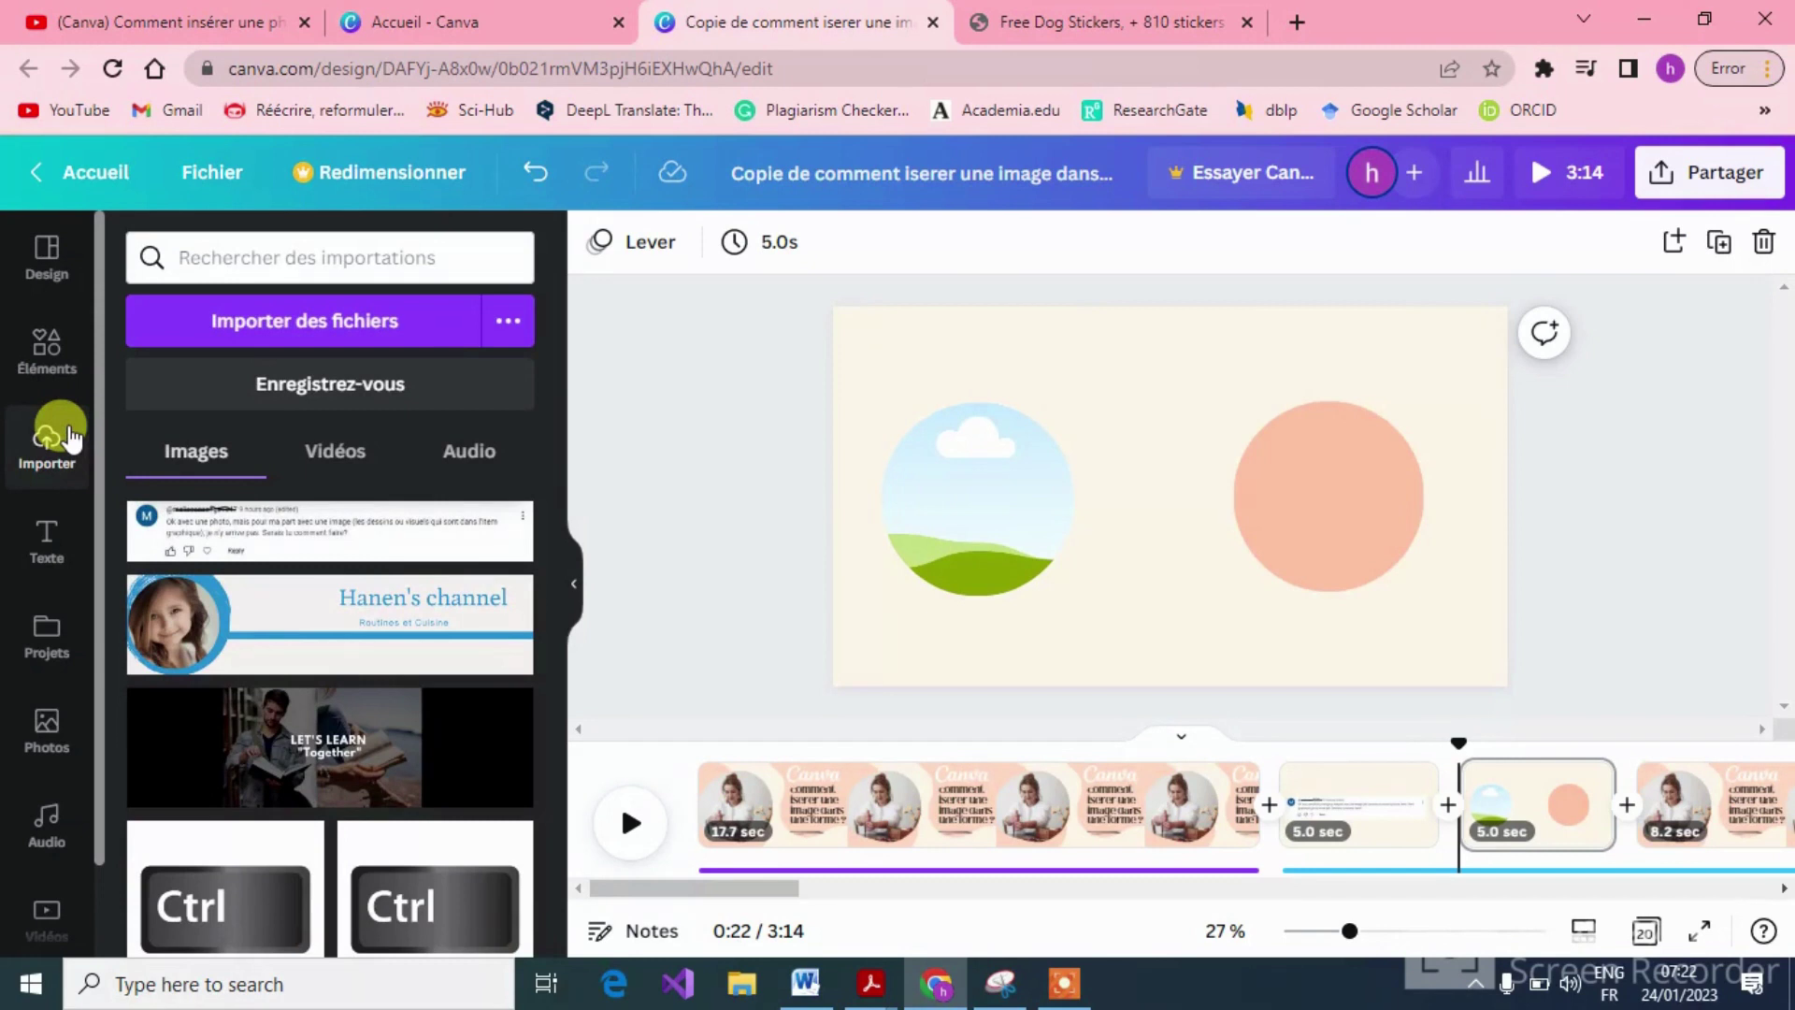
left_click(1584, 780)
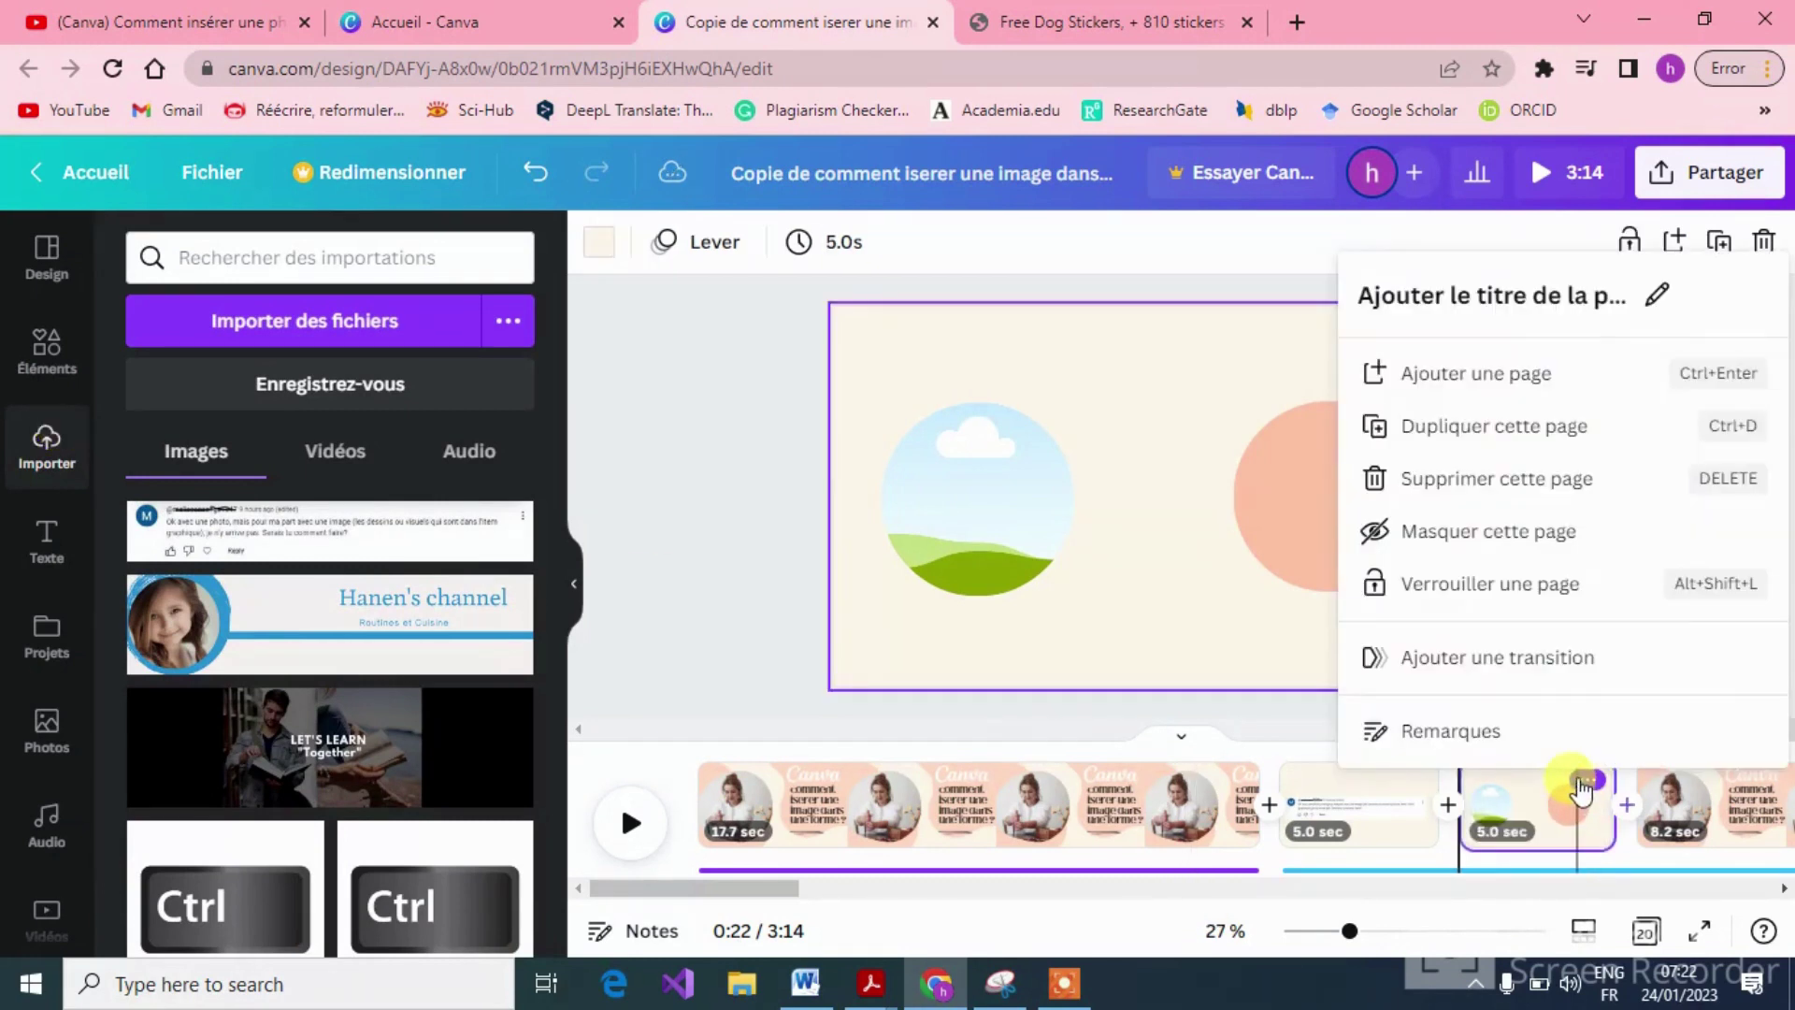
left_click(1541, 458)
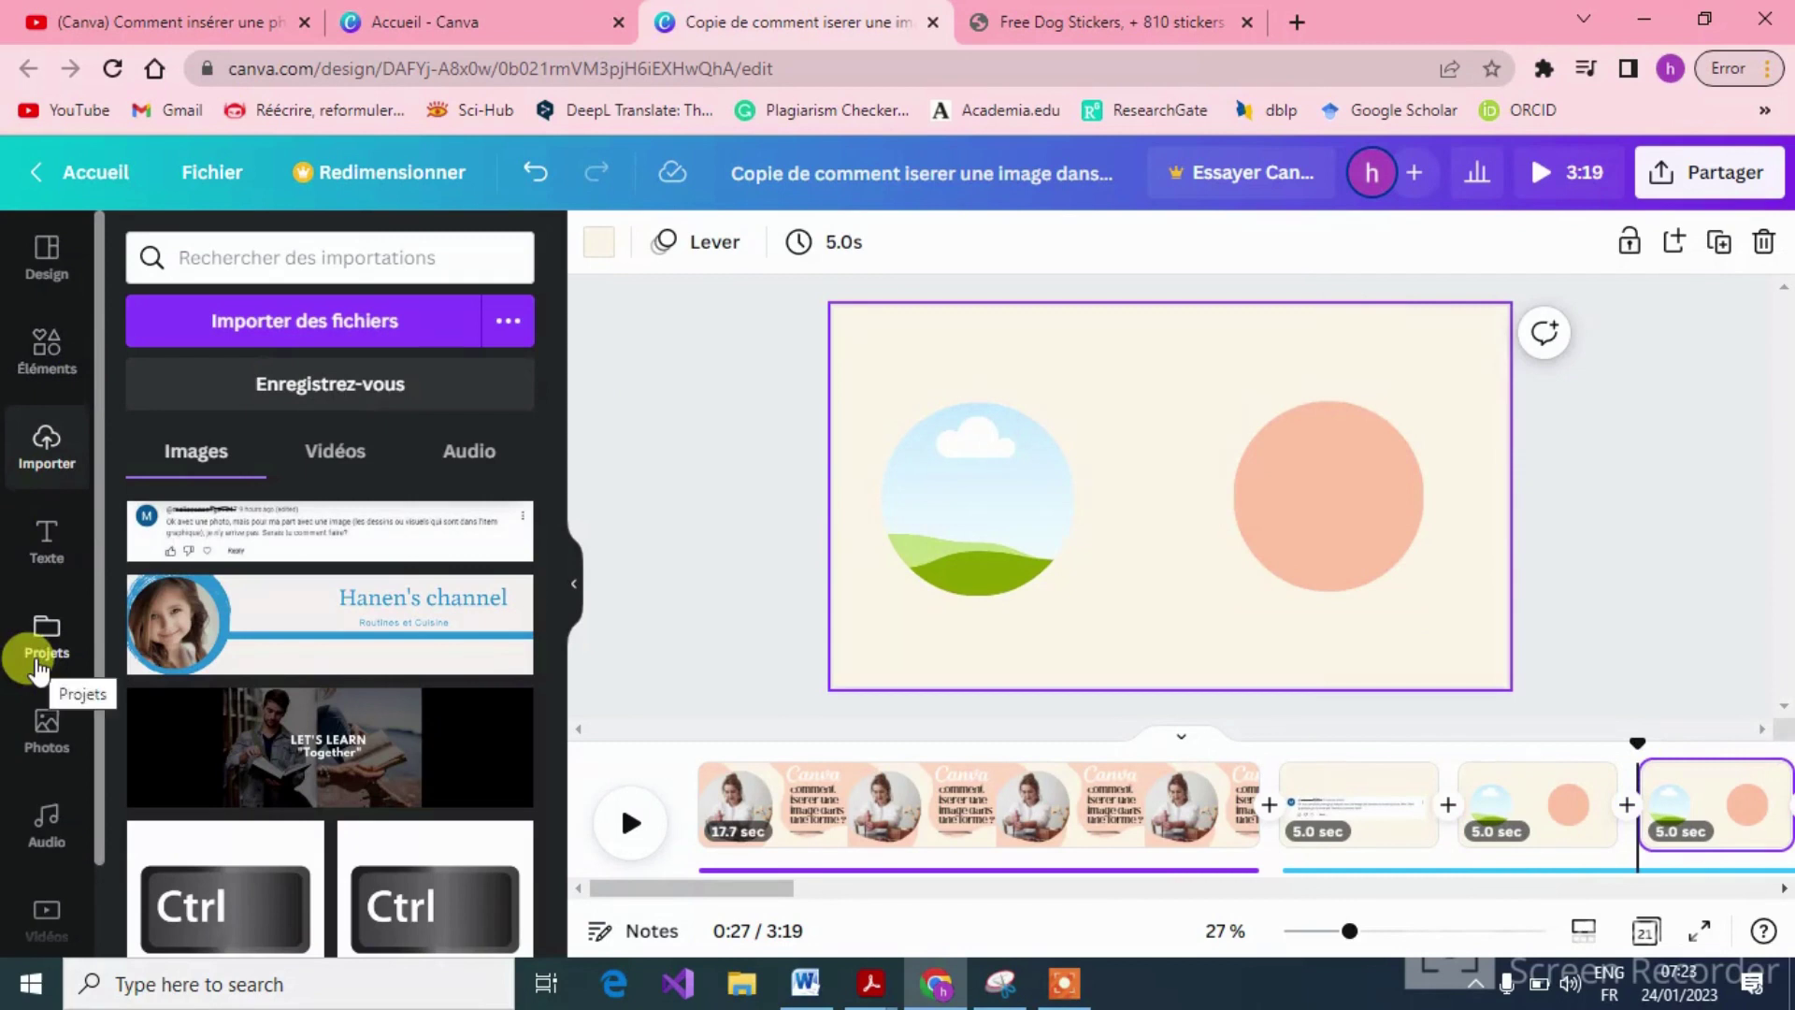
On the duplicated page, fill the circular frame with the trending photo of two women and place the same photo over the circle shape.
left_click(44, 724)
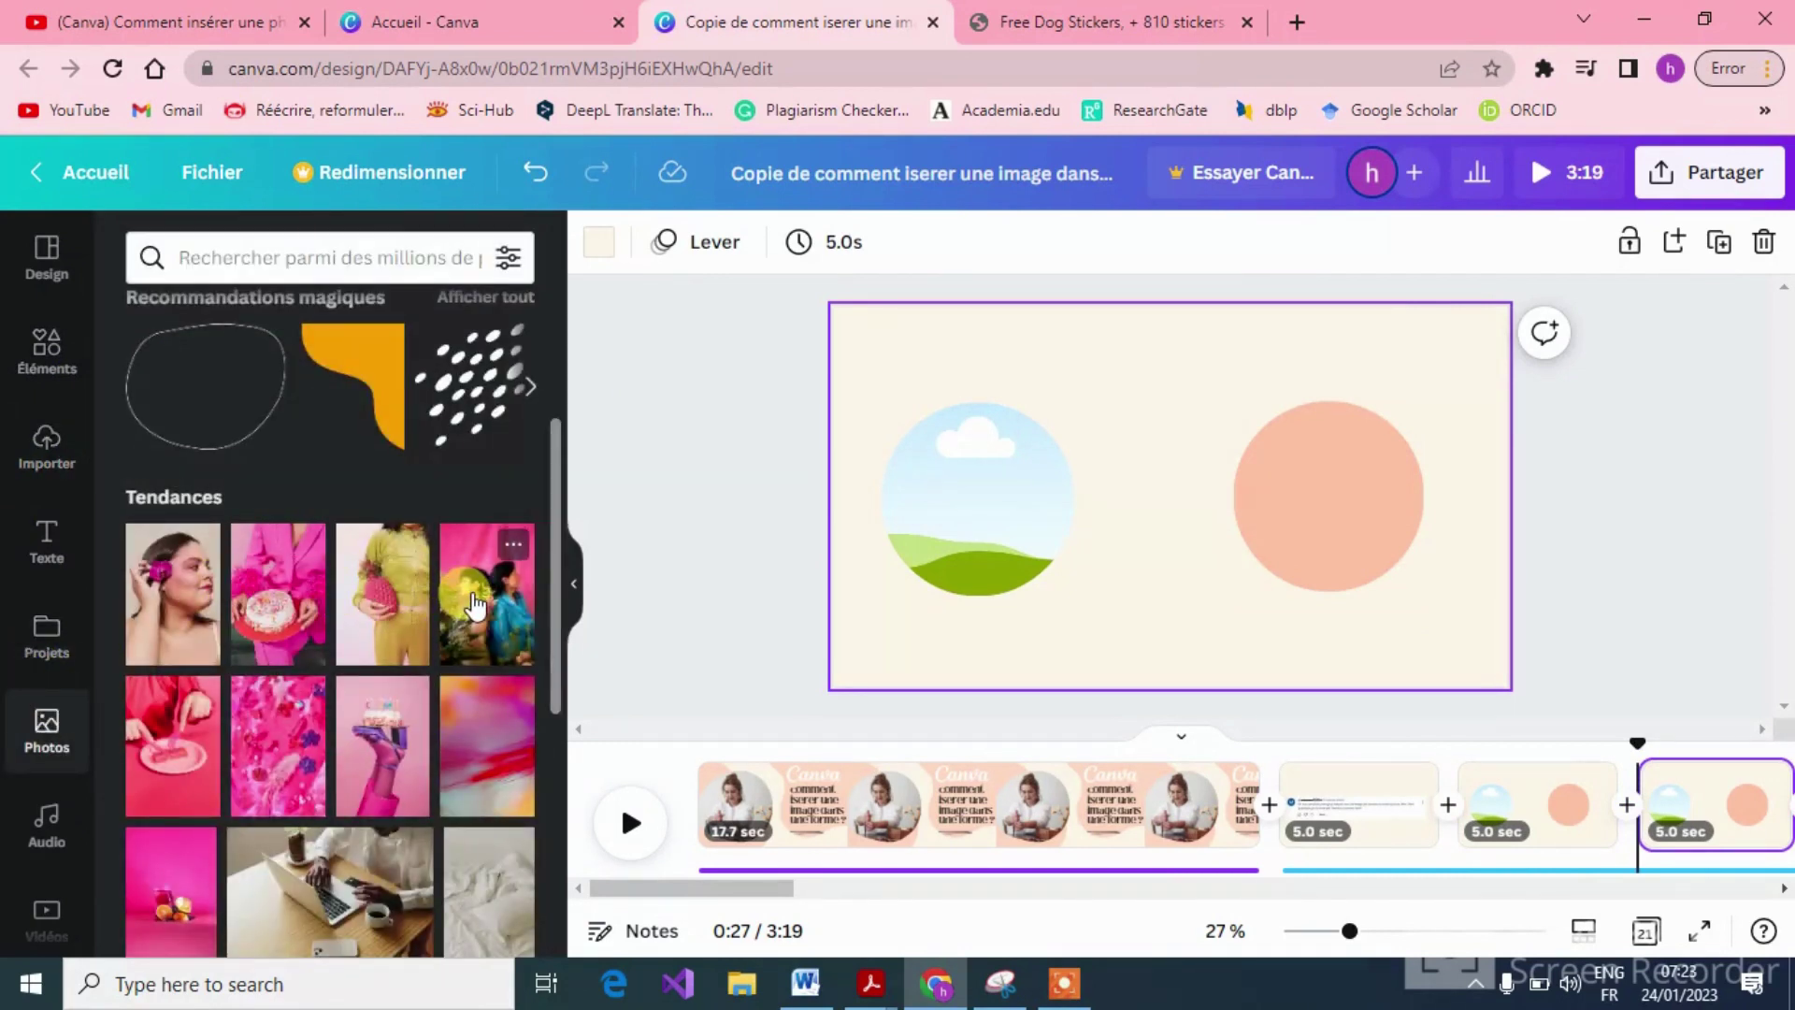
left_click_drag(473, 603, 936, 493)
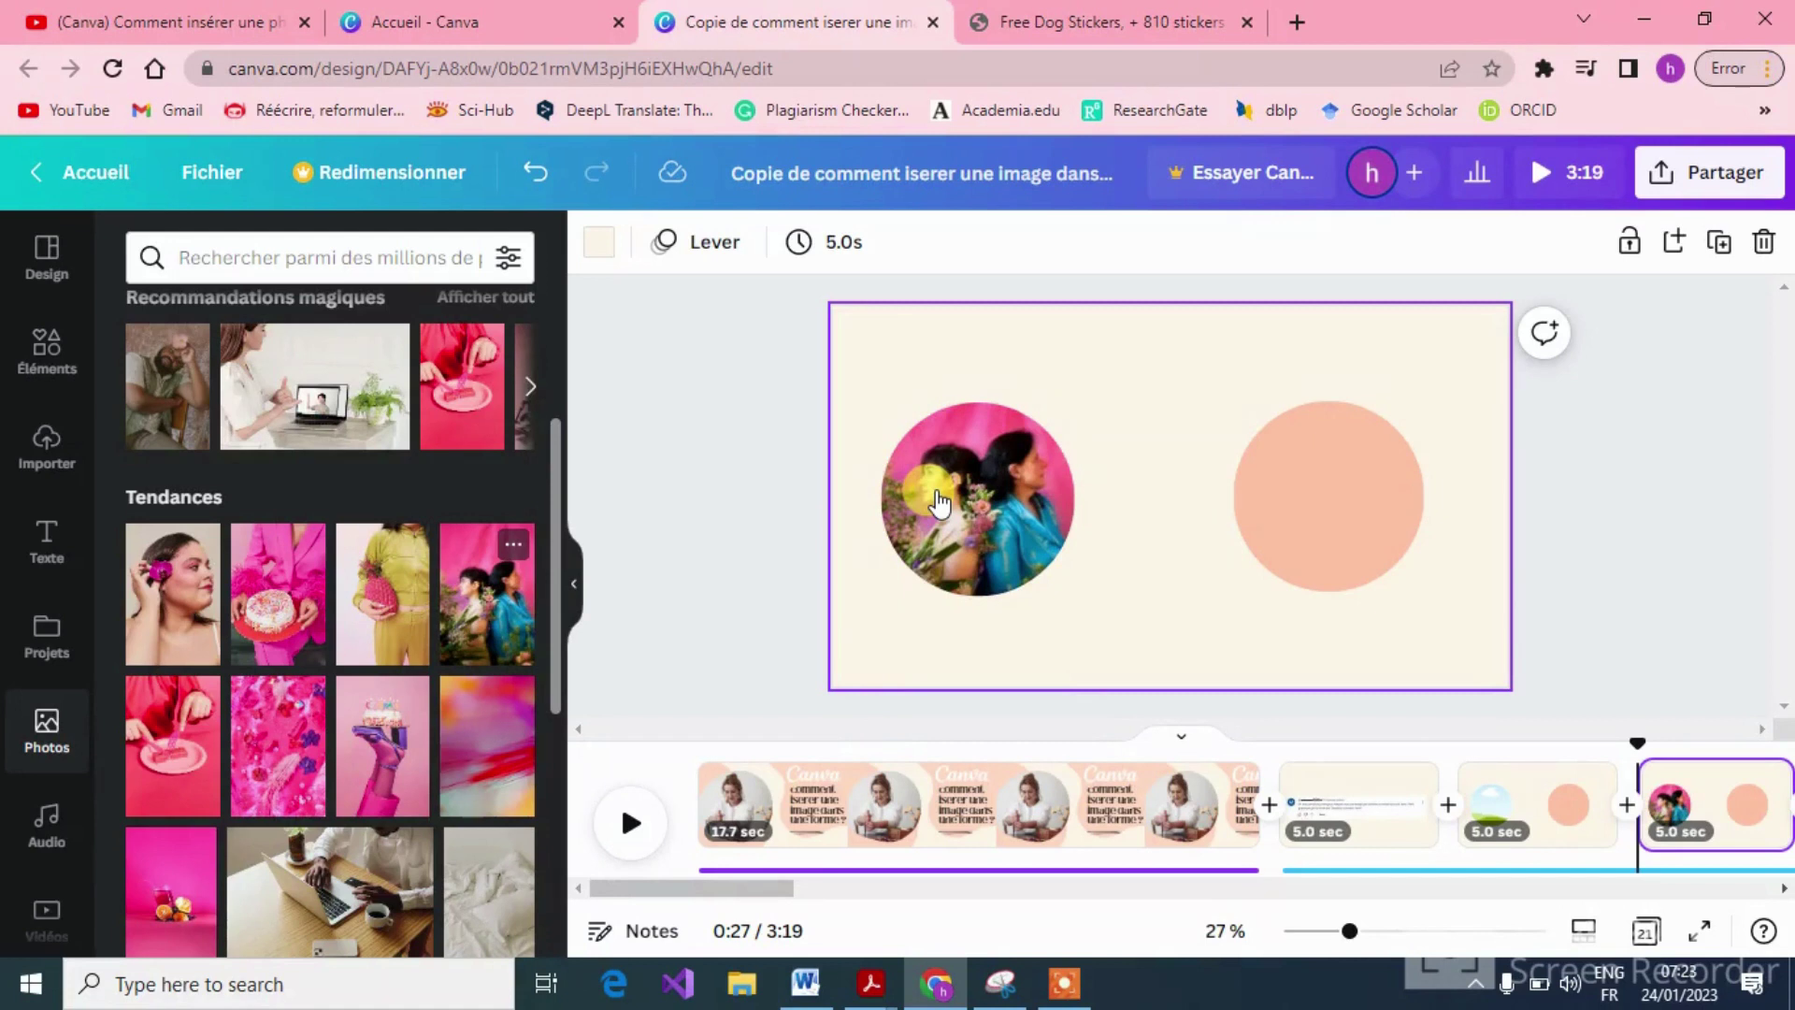
left_click_drag(504, 561, 1276, 432)
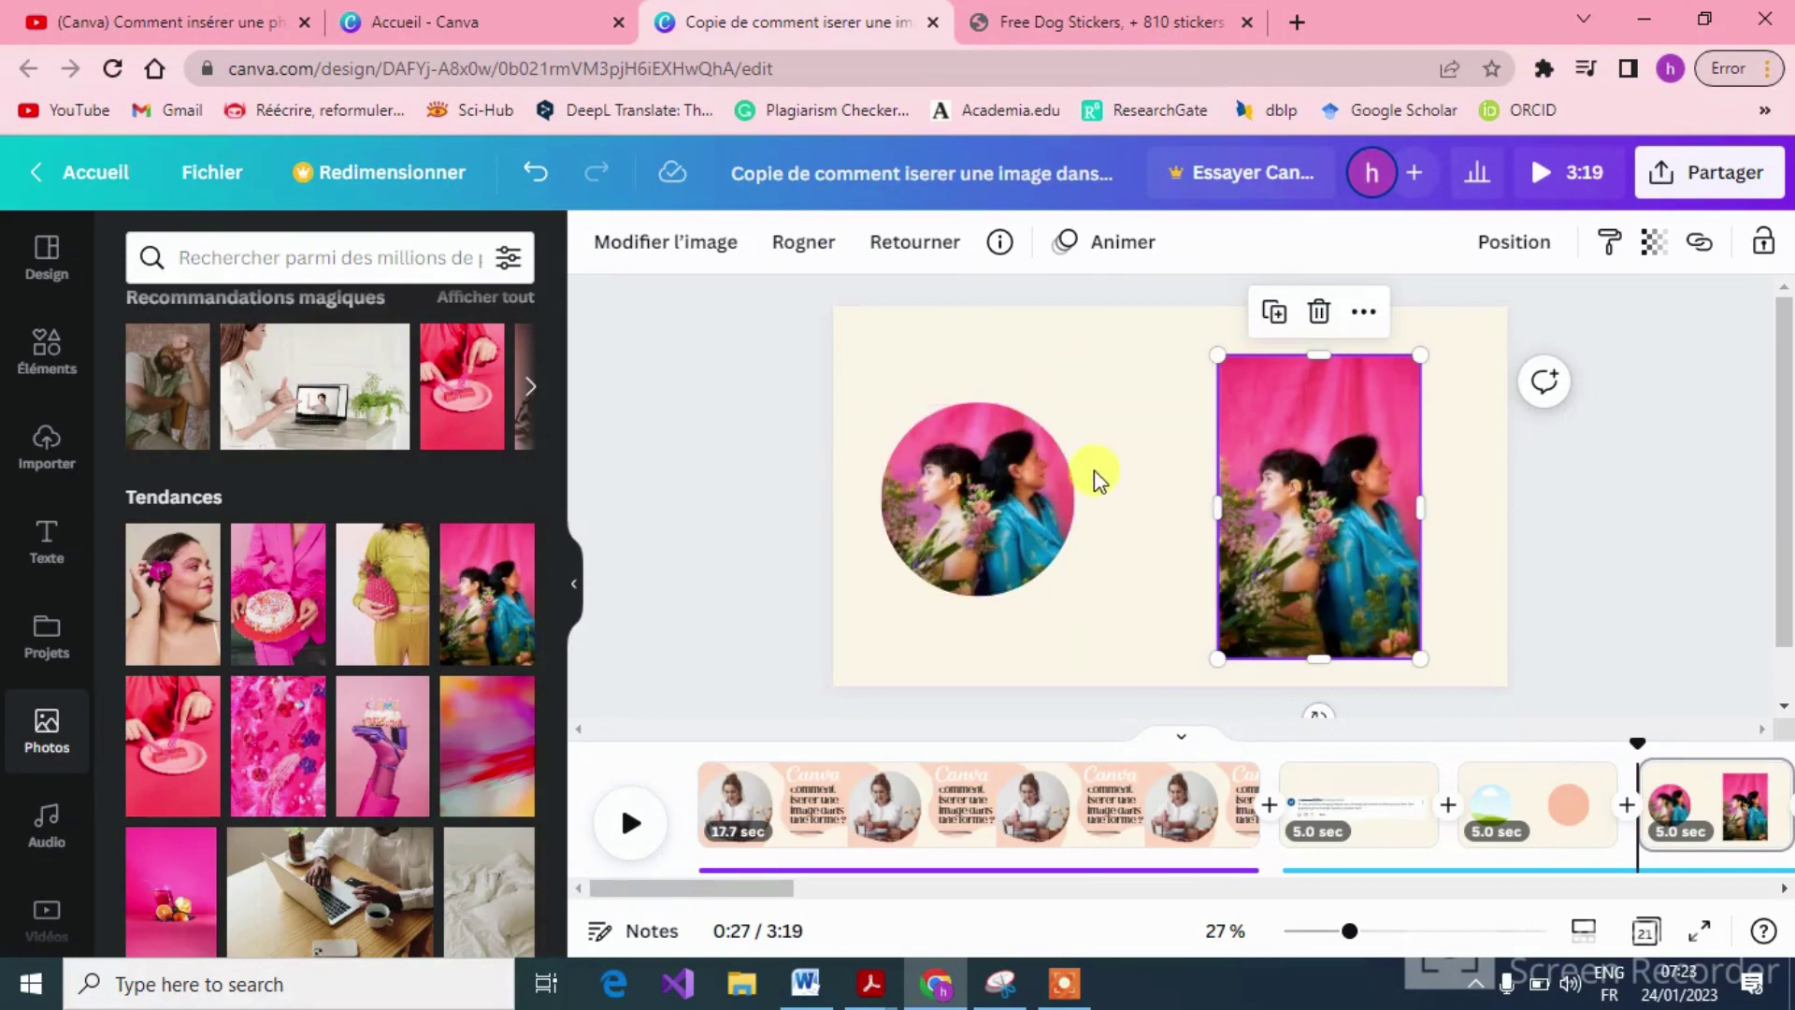
Return to the original frame-and-circle page and upload the pet-love image from the Downloads folder.
left_click(1548, 821)
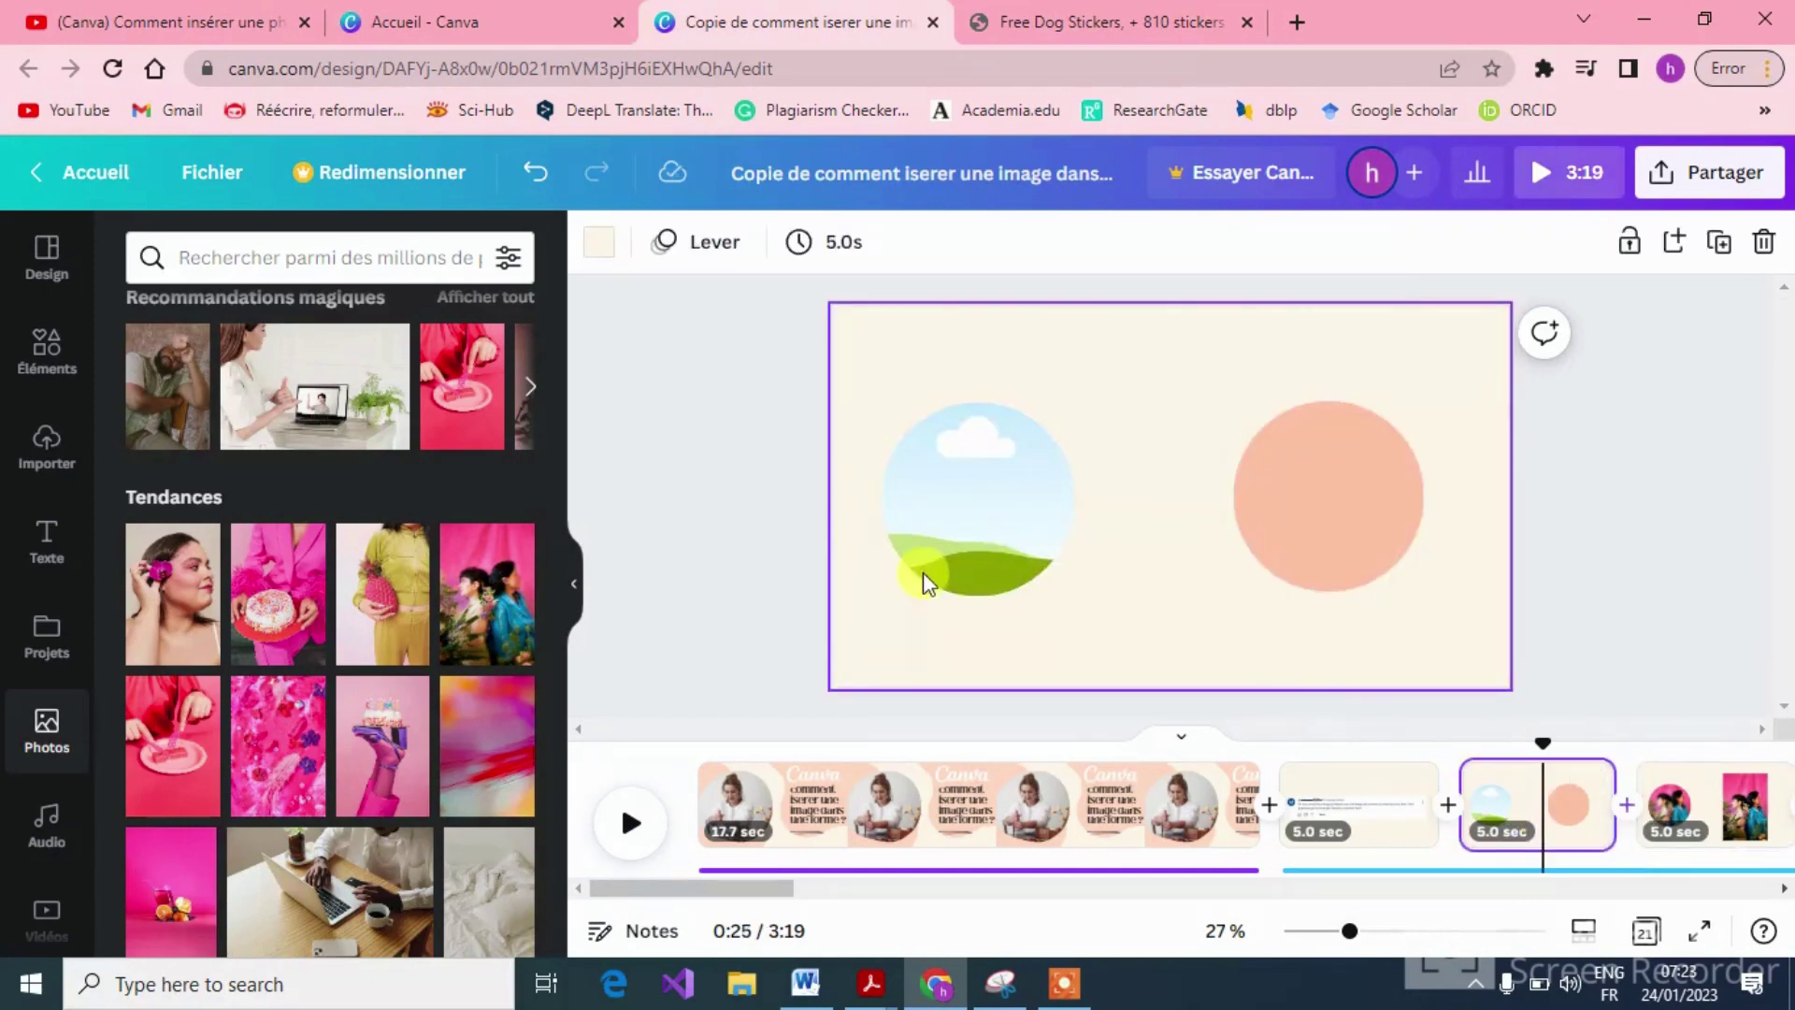
left_click(42, 438)
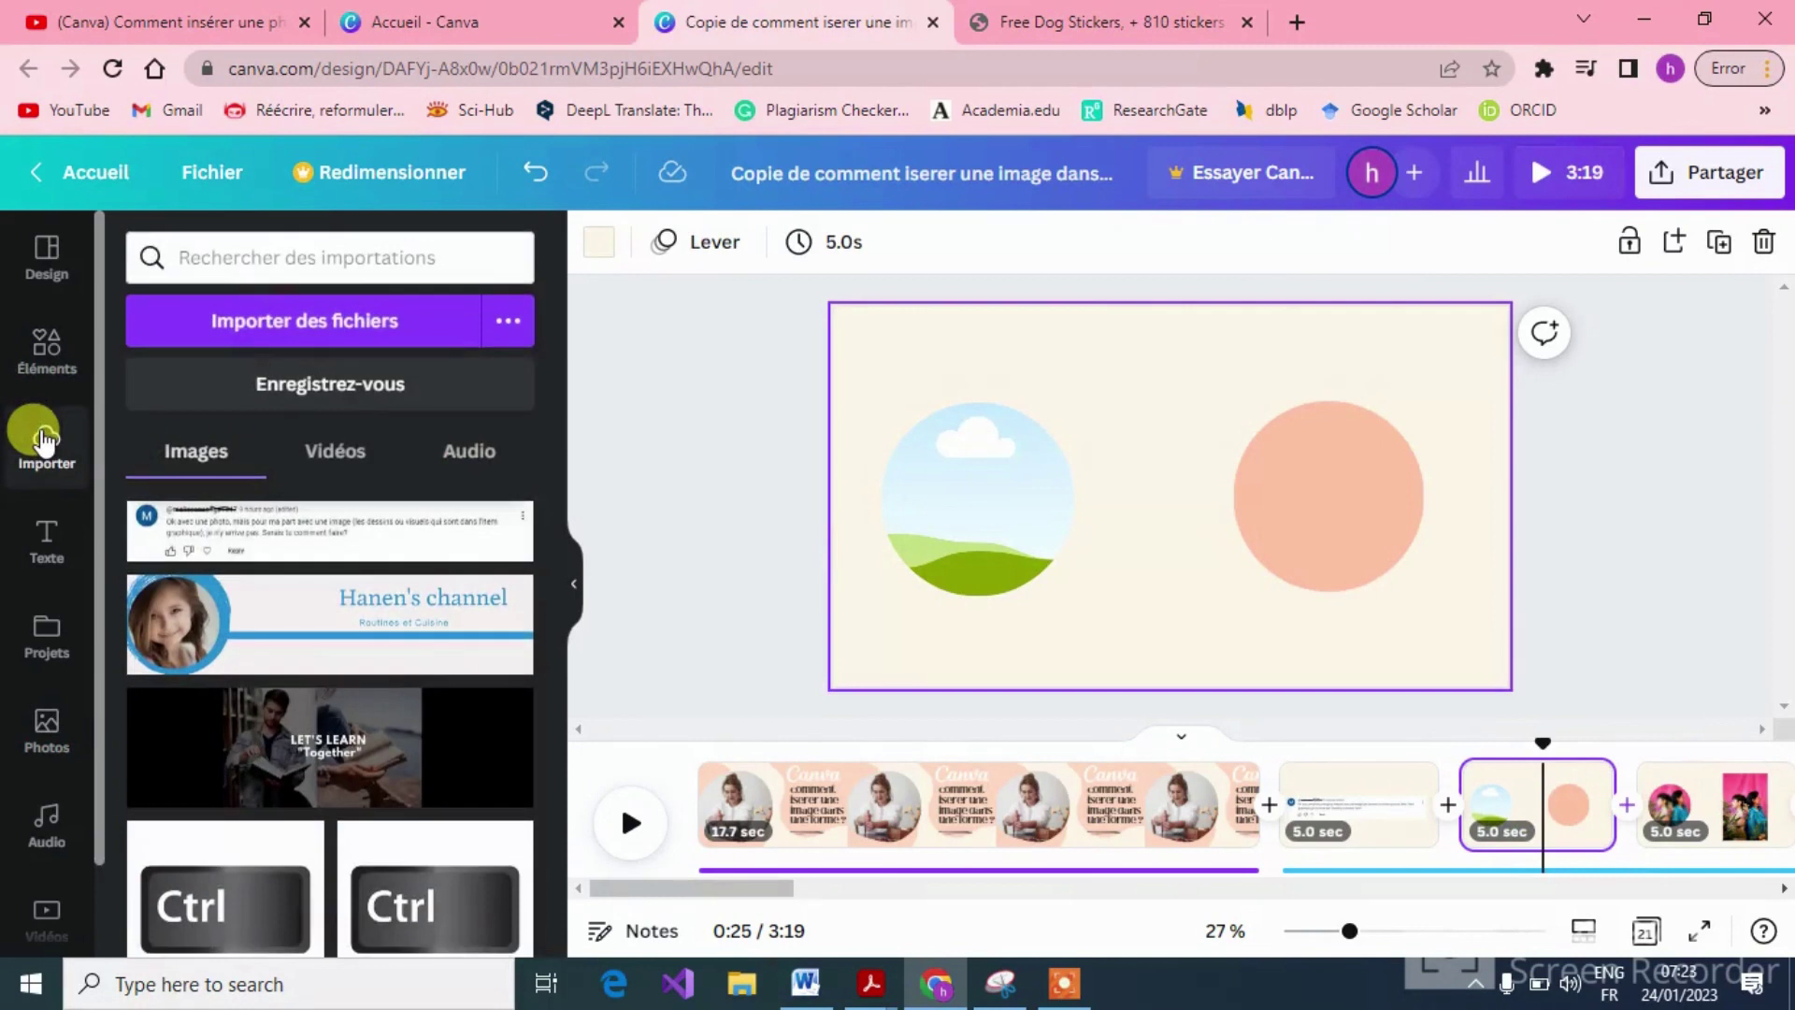
left_click(285, 321)
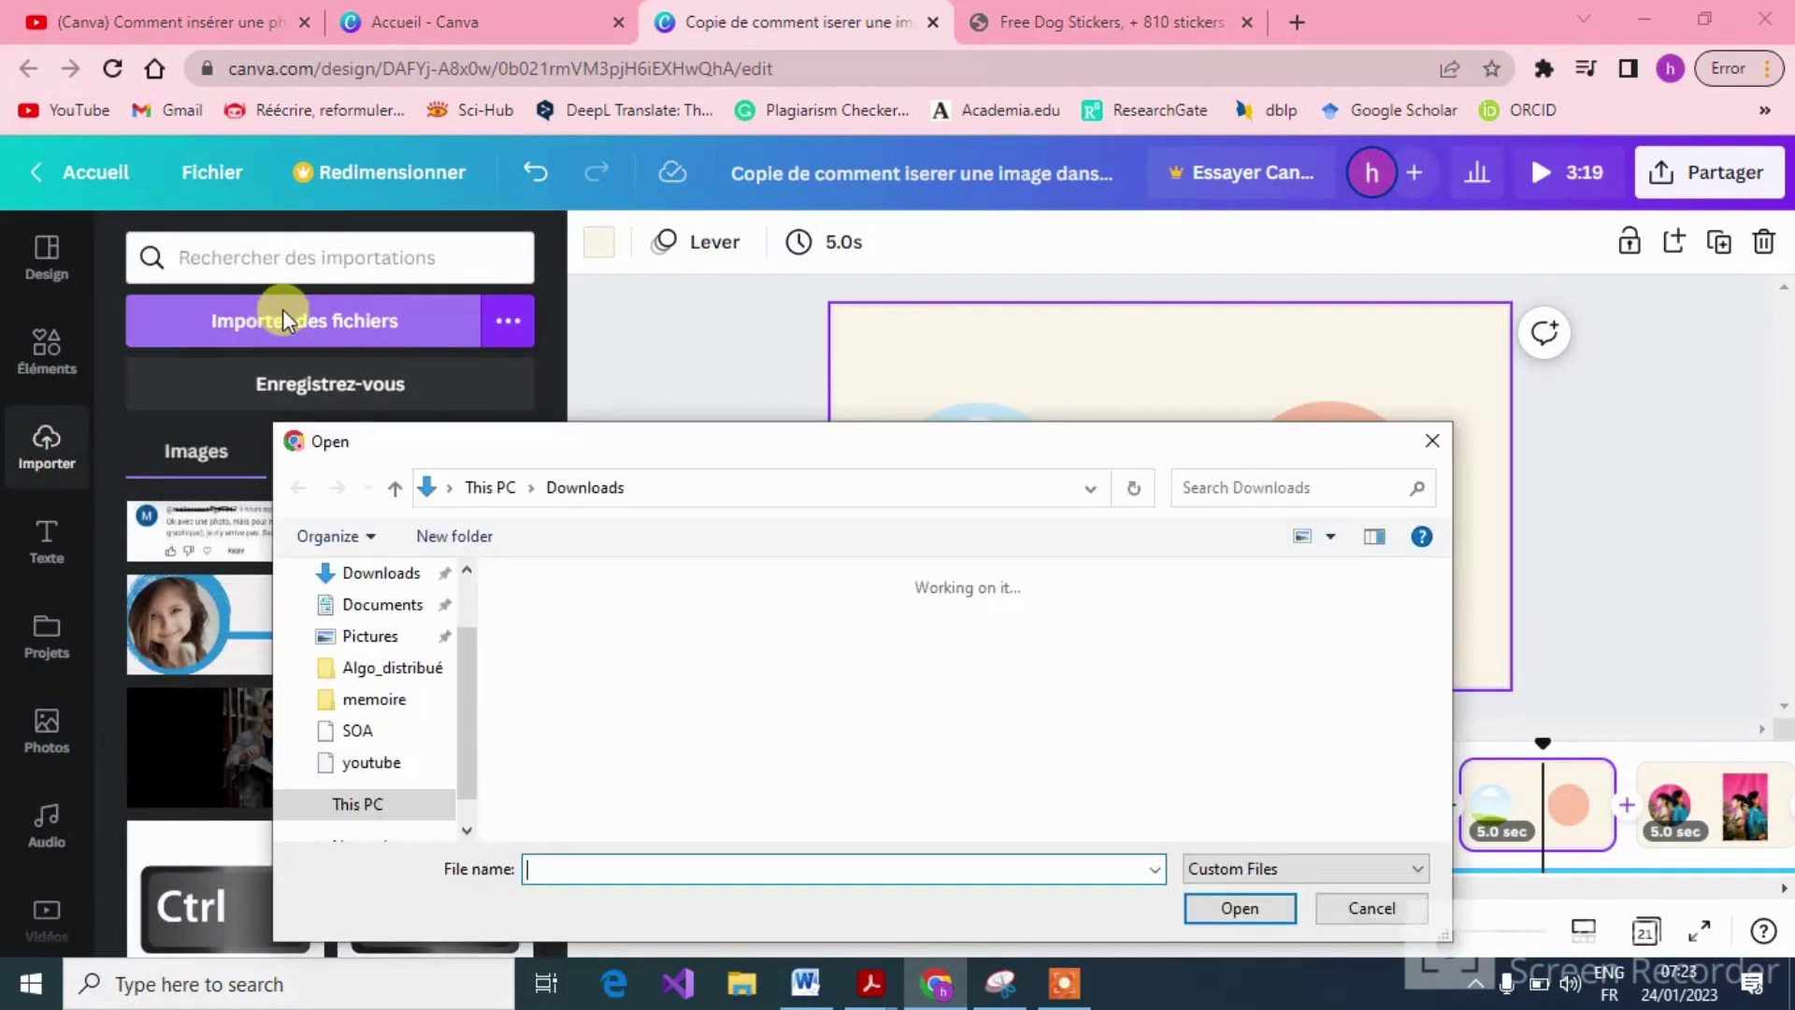
left_click(718, 678)
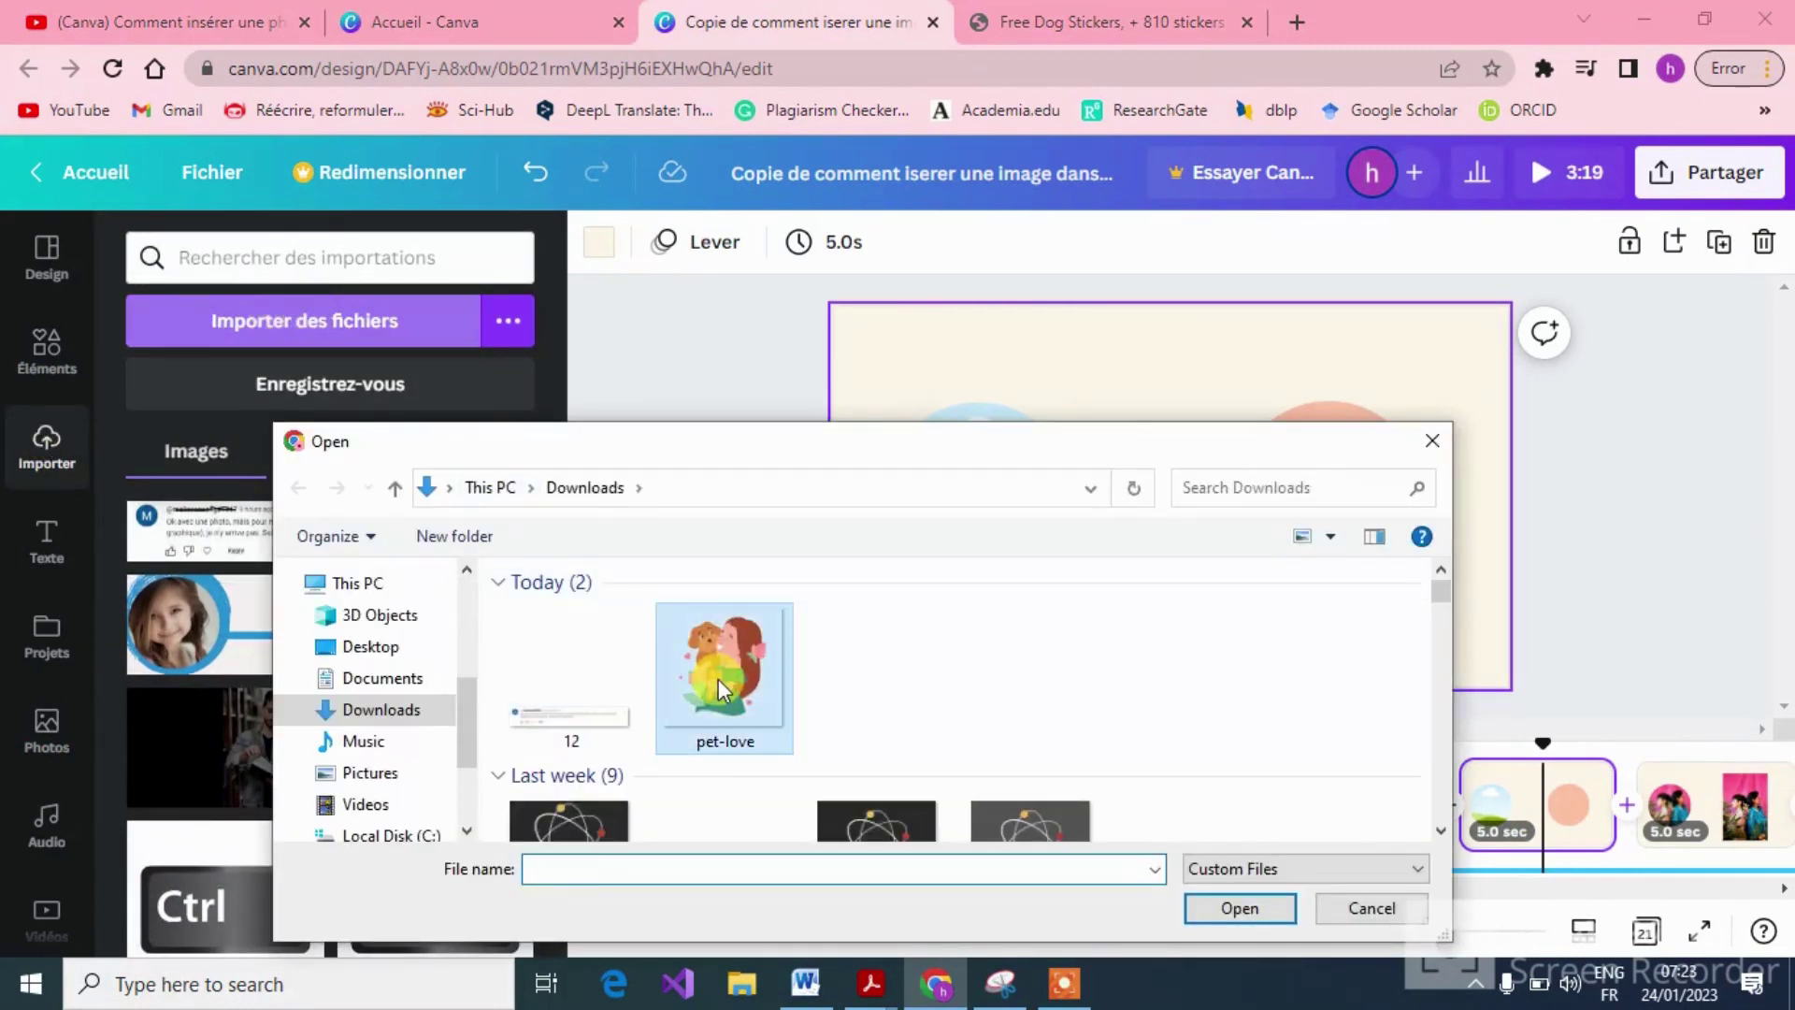
left_click(1244, 909)
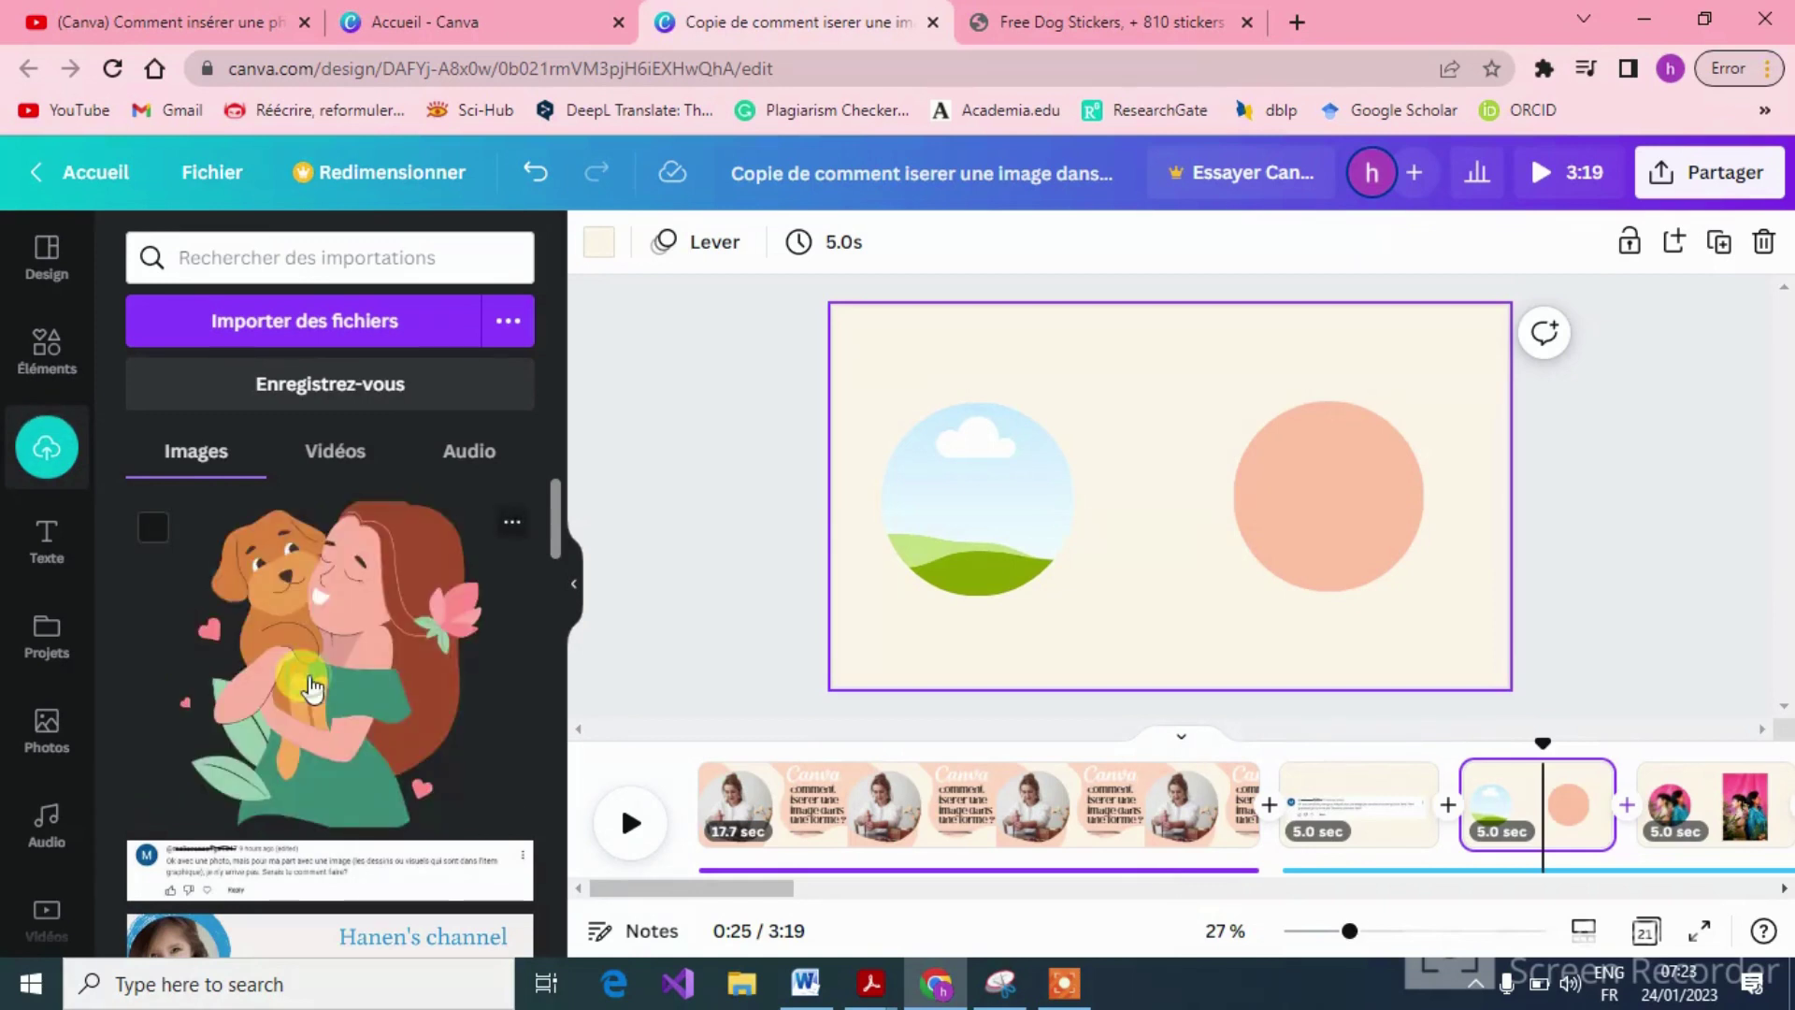
Fill the circular frame with the pet-love illustration and place a second copy centred over the peach circle.
left_click_drag(313, 689, 989, 526)
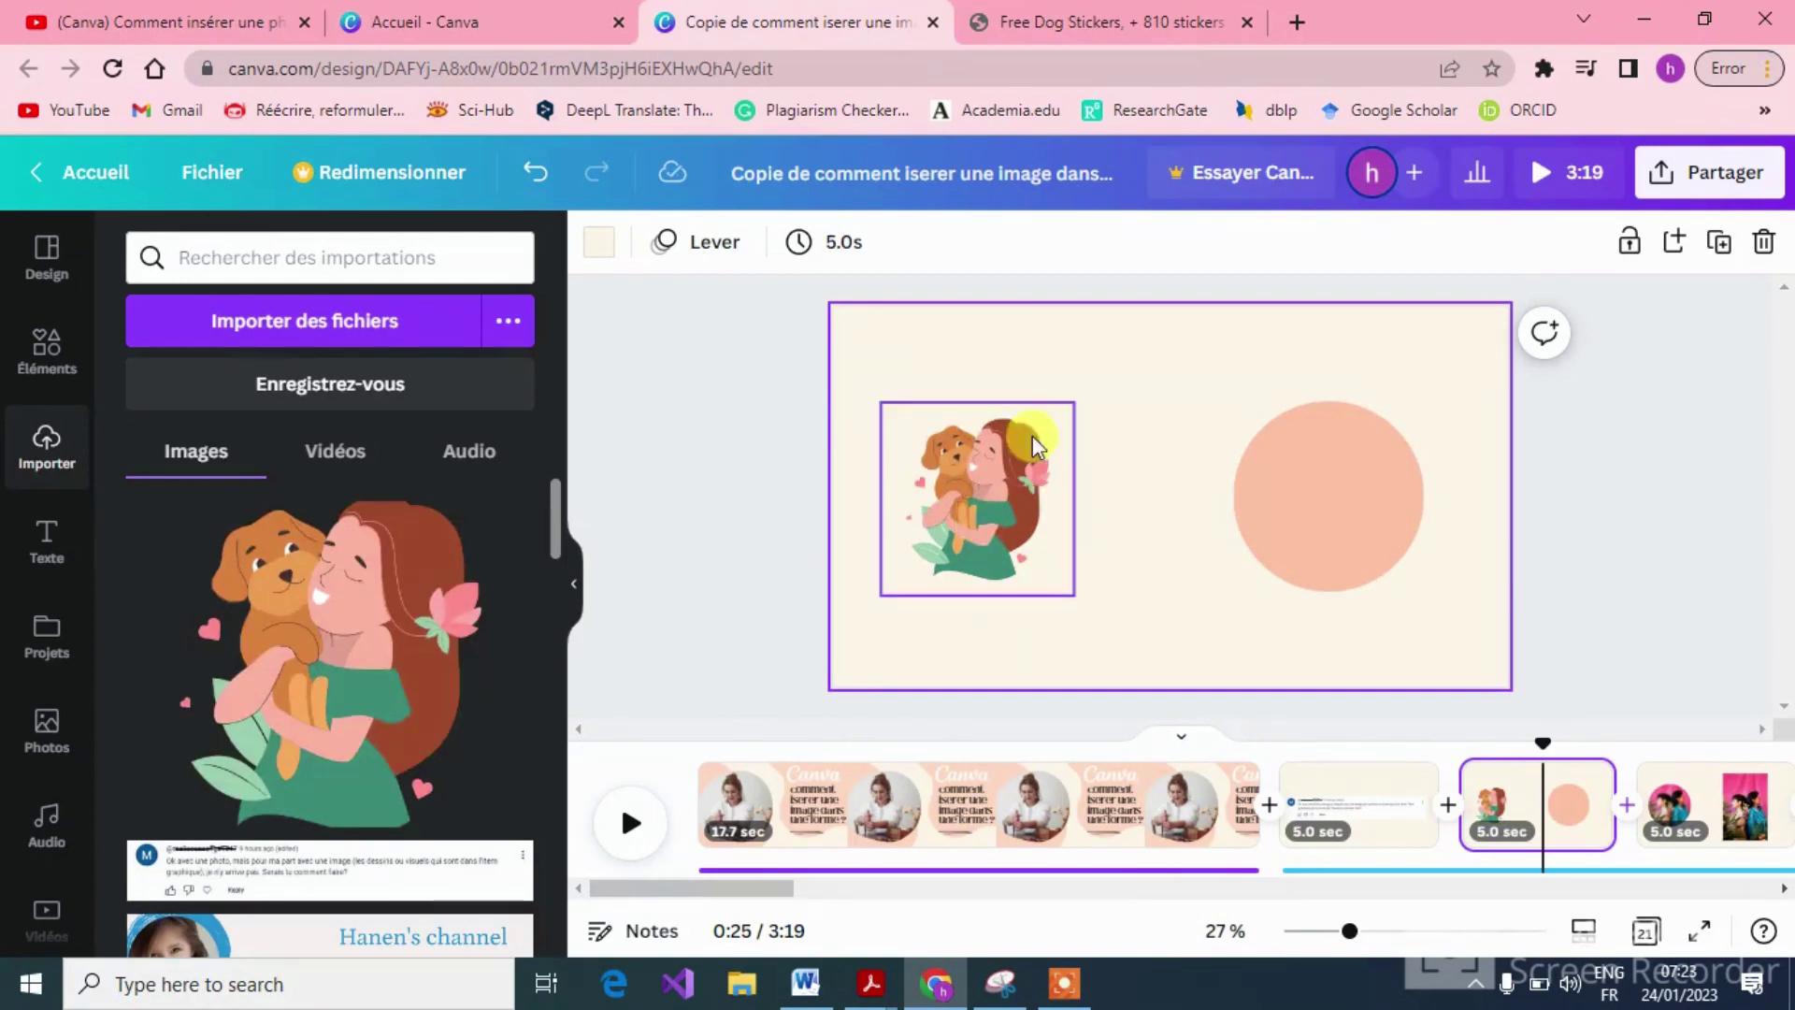
left_click(1124, 420)
left_click_drag(338, 643, 1427, 529)
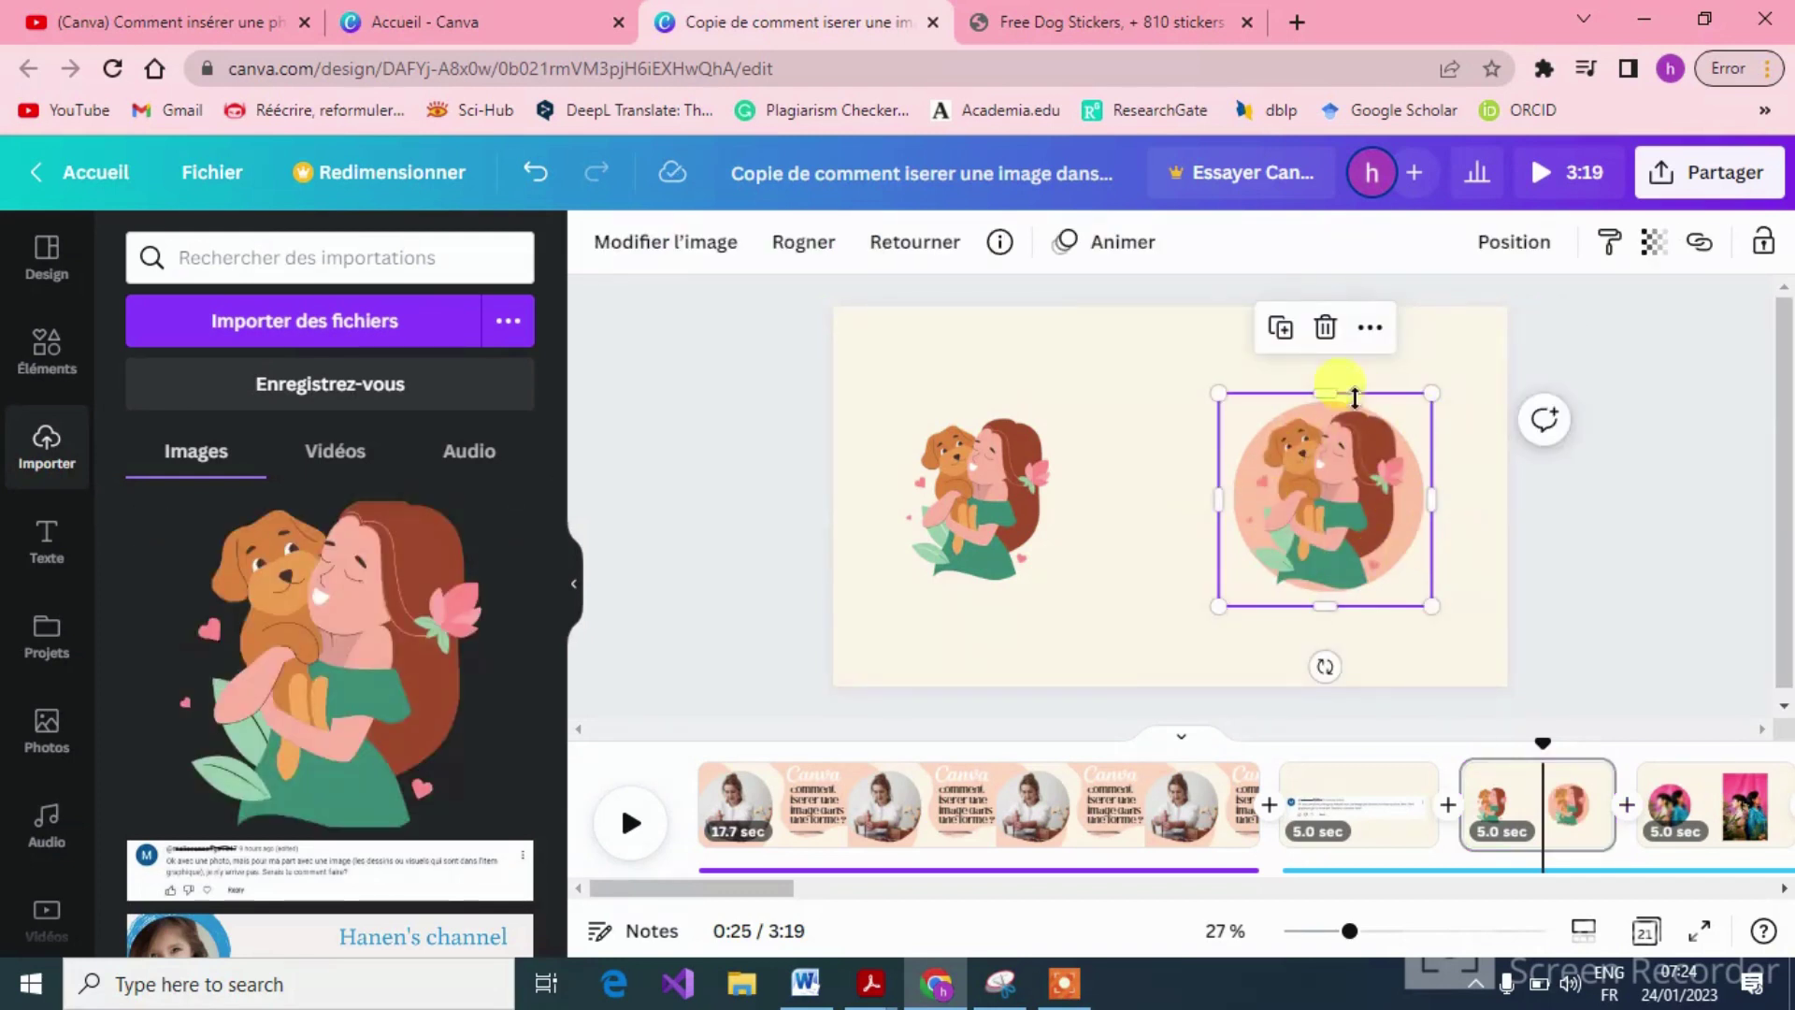
left_click(1211, 659)
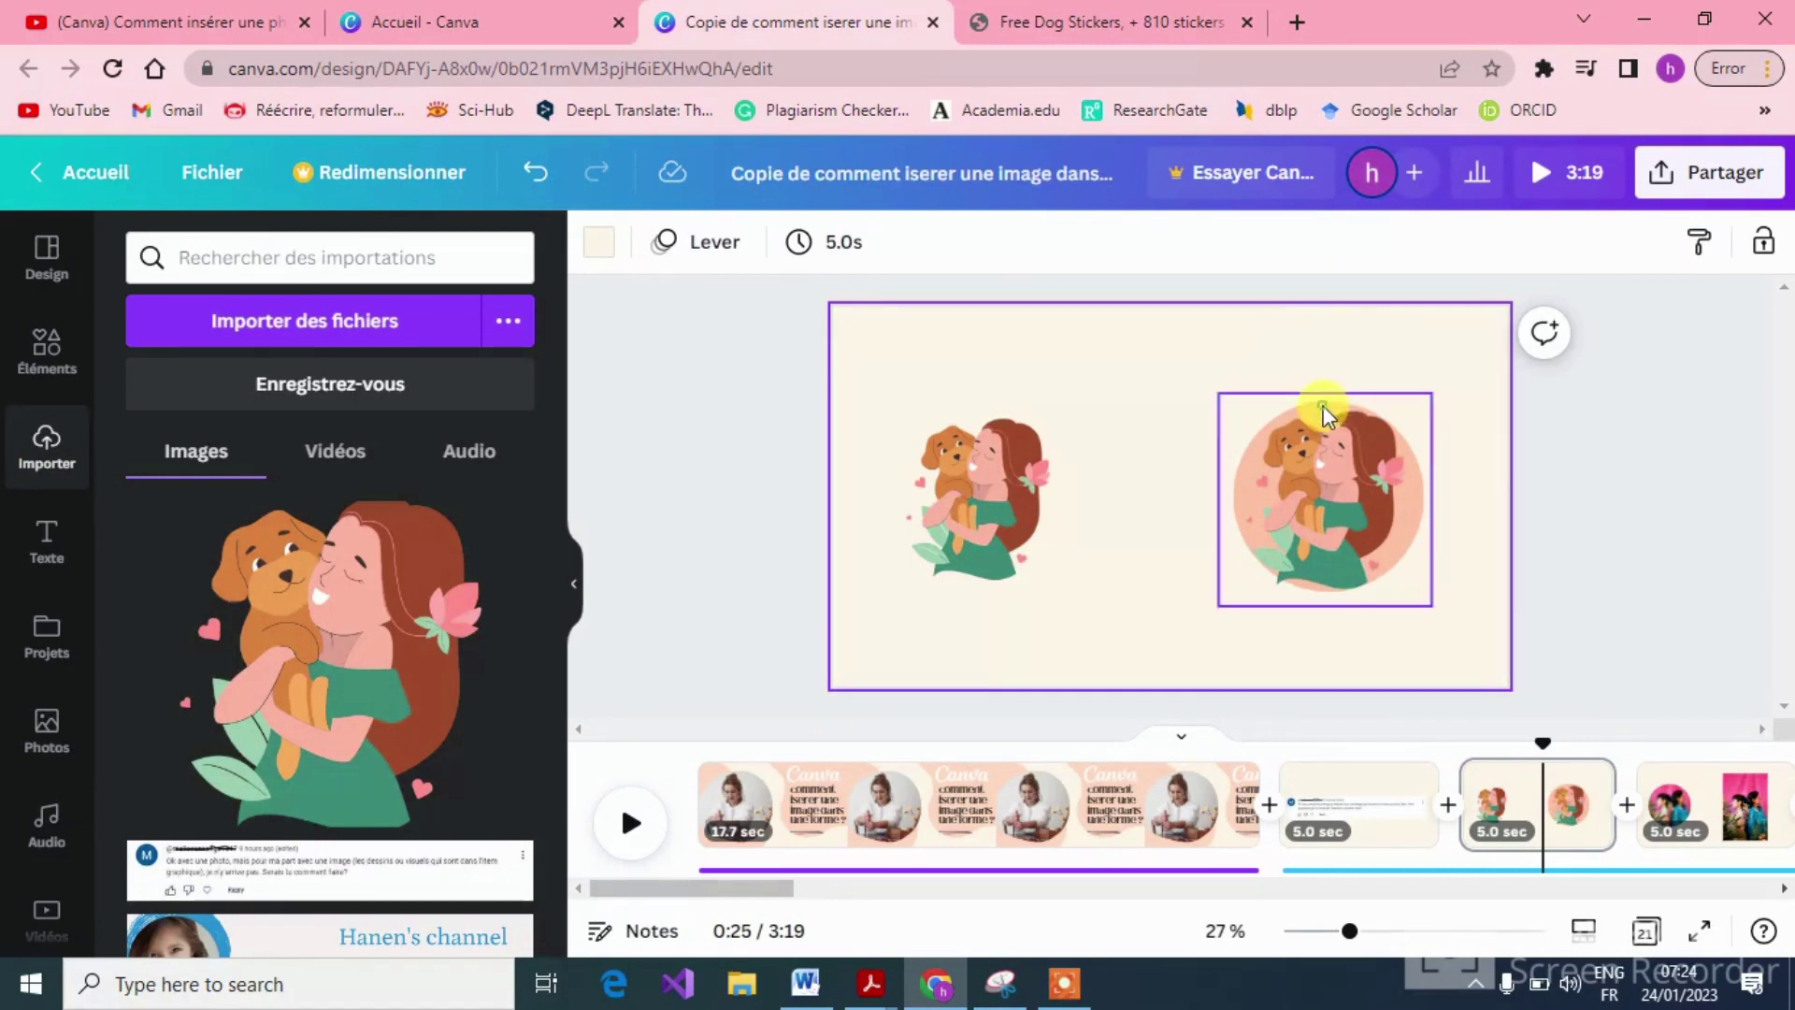
Move the illustration off the circle shape, recolour the circle black (#000000), and put the illustration back over it.
left_click(1322, 405)
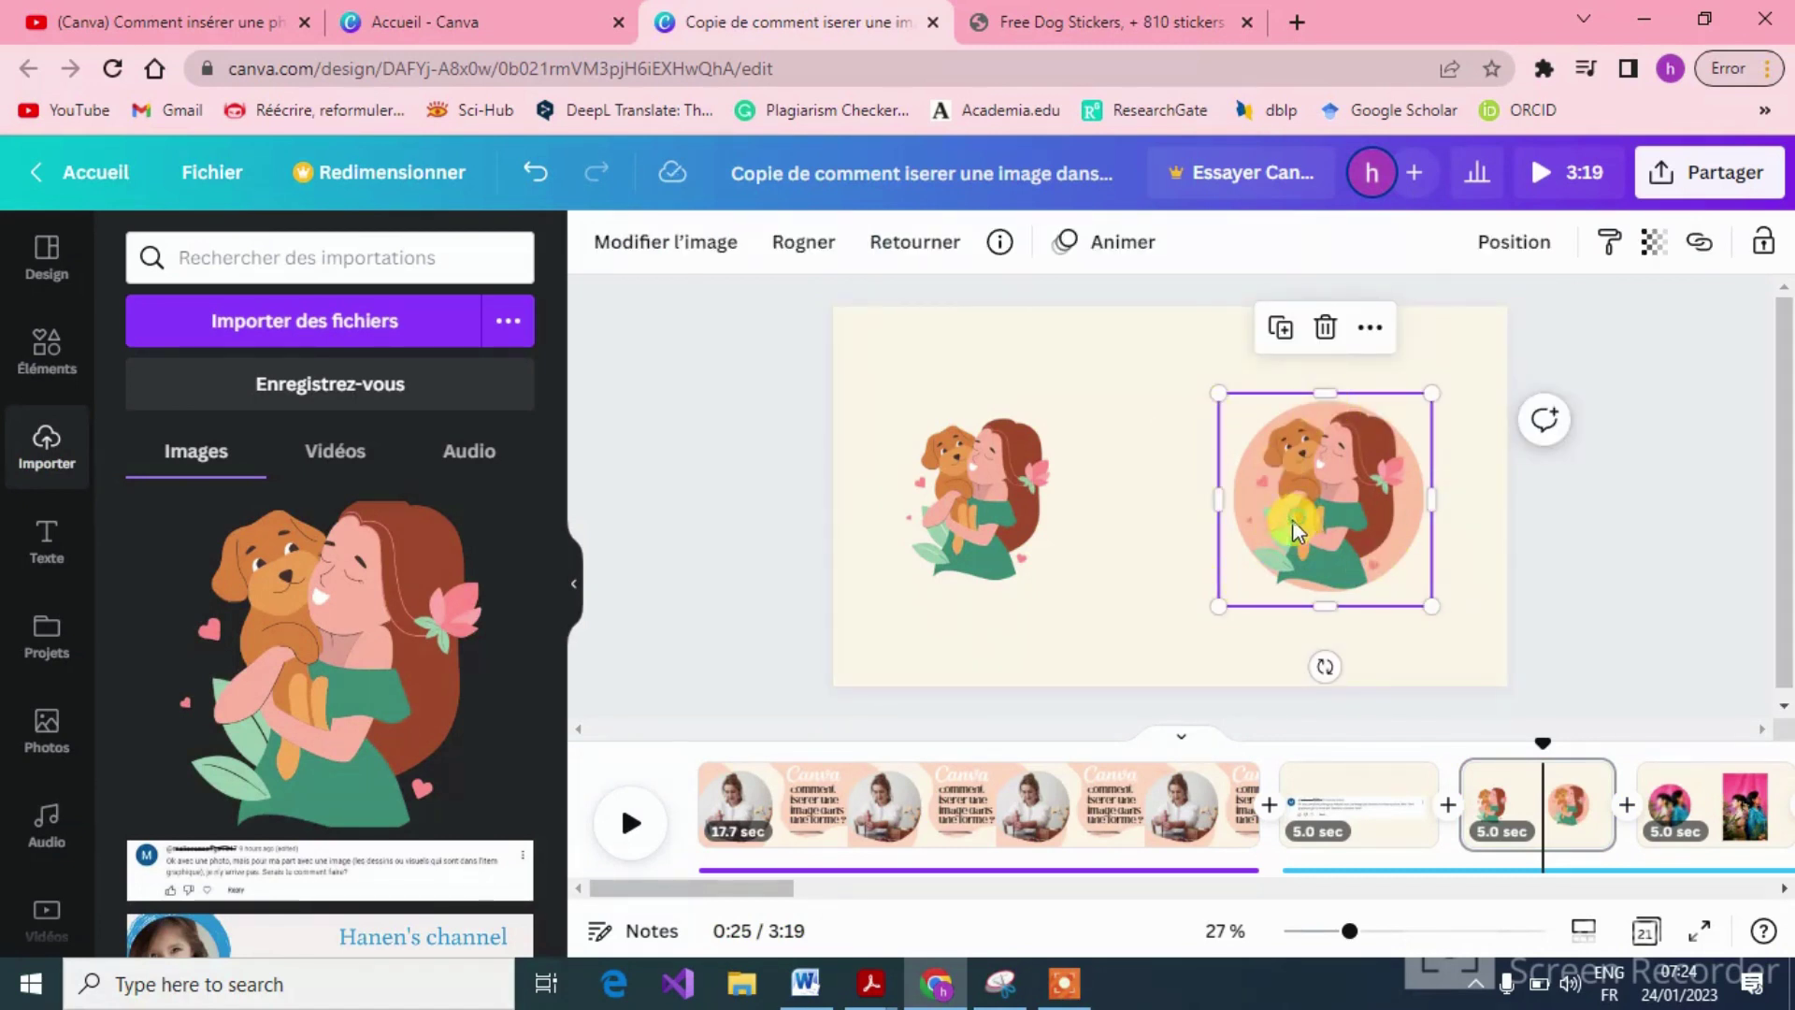
left_click_drag(1292, 519, 1169, 609)
left_click(1402, 469)
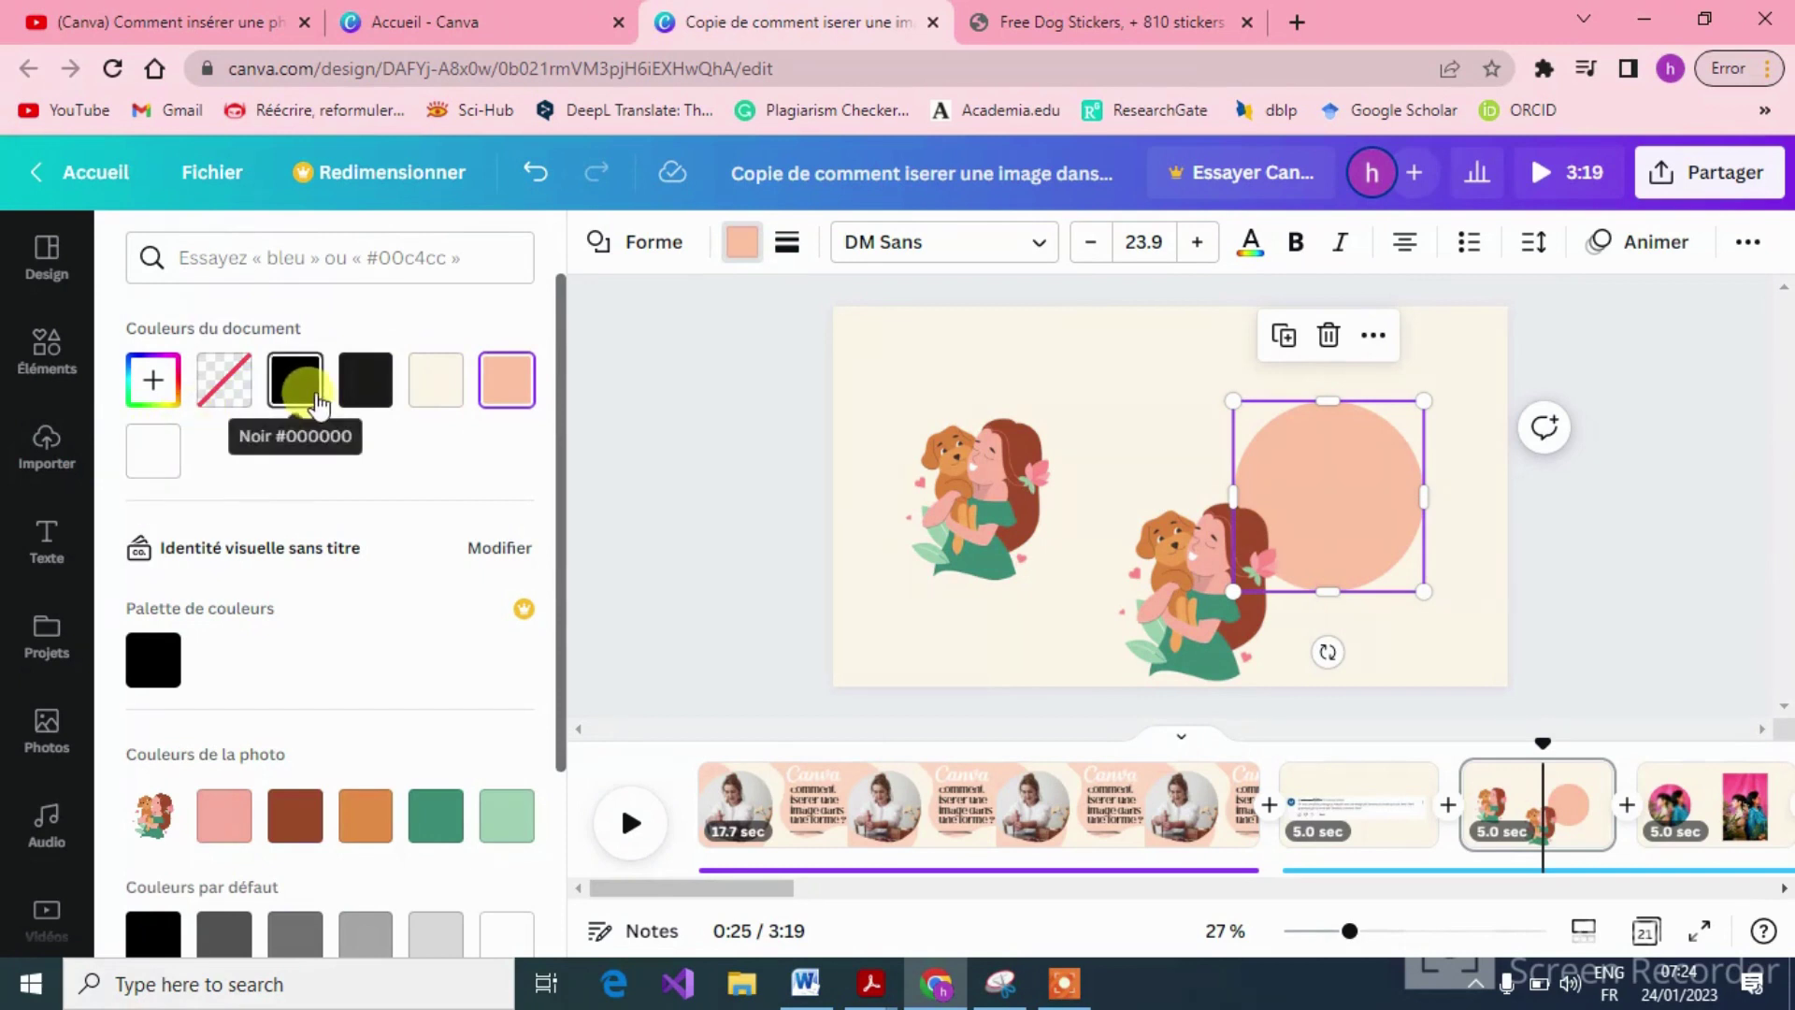
left_click(317, 400)
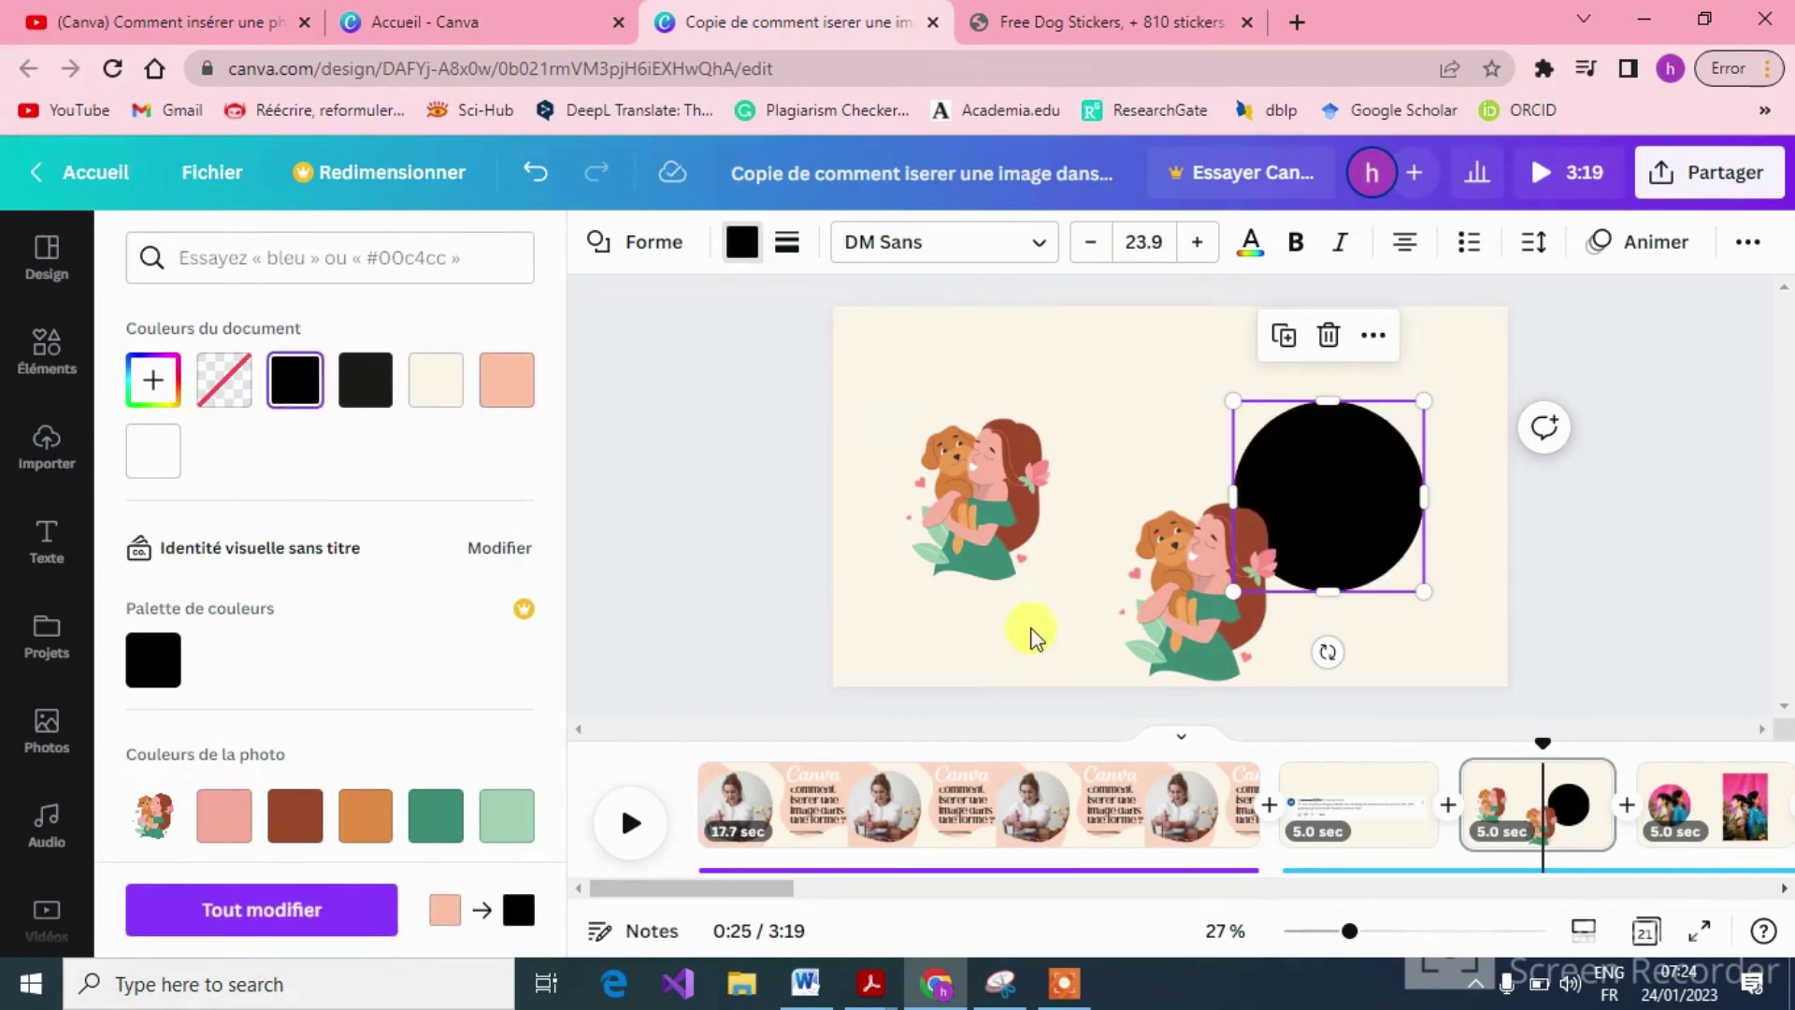
left_click_drag(1142, 575, 1271, 486)
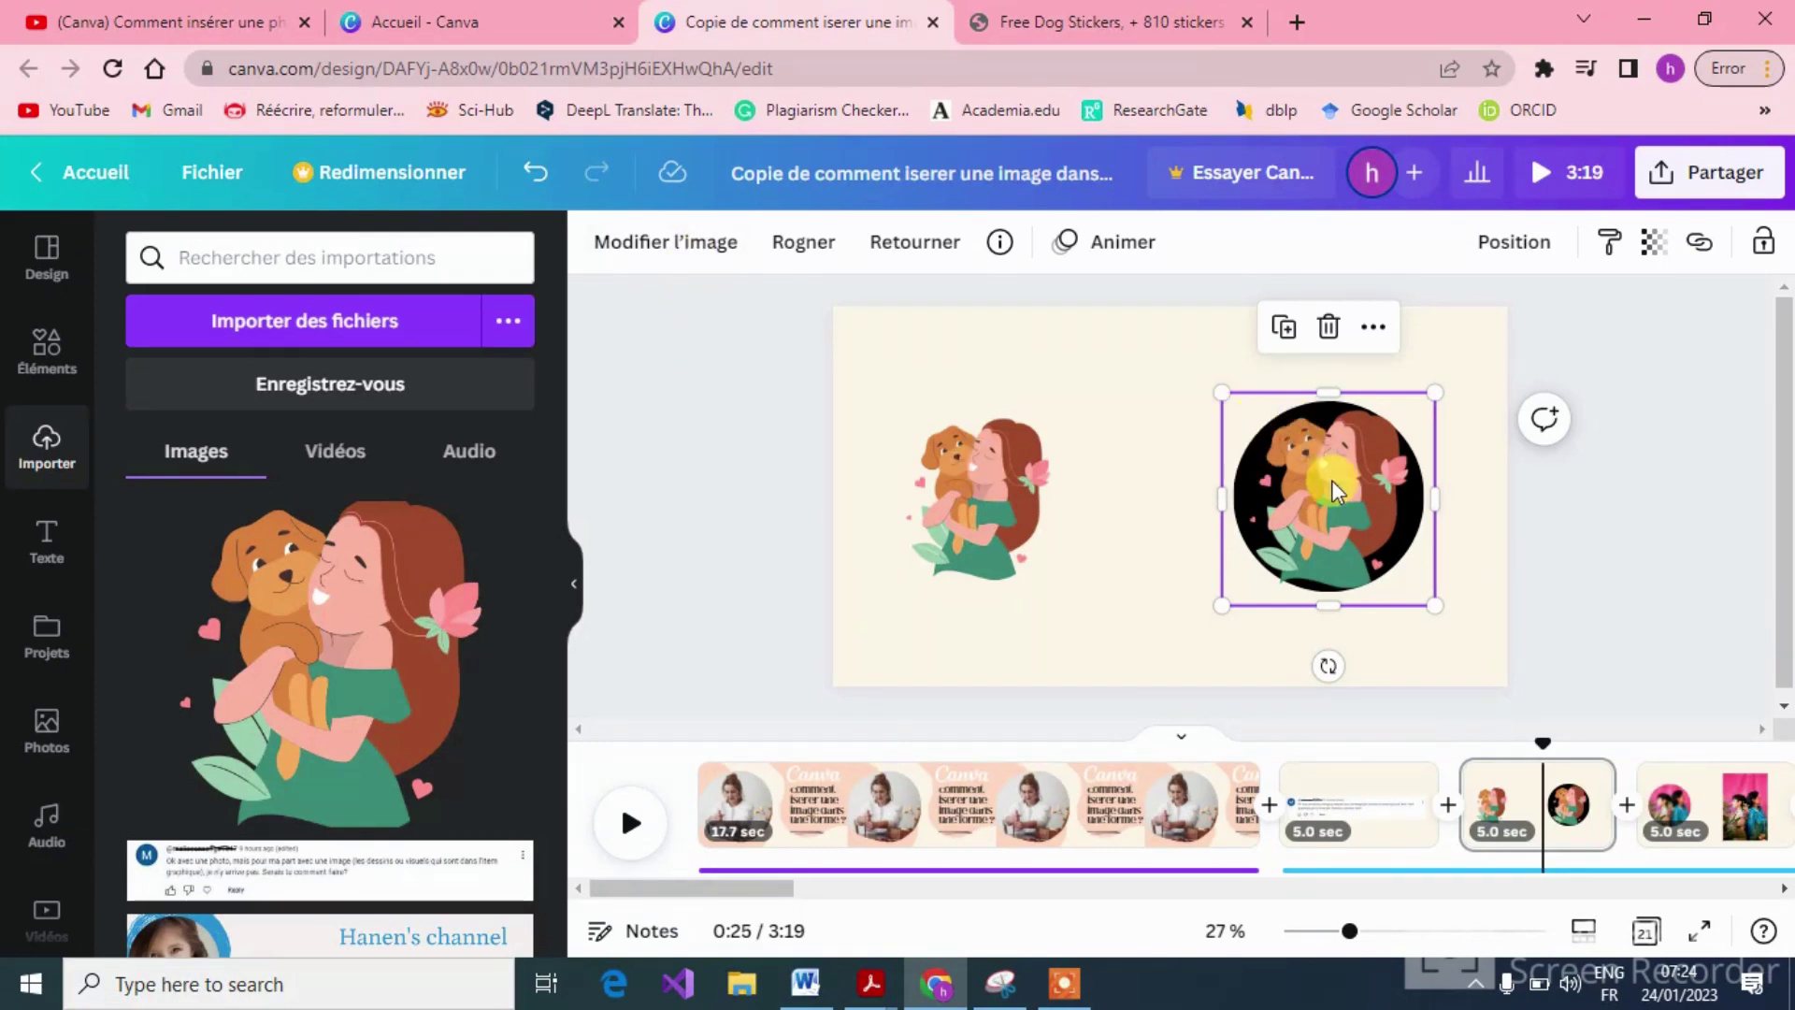
Move the illustration aside, recolour the black circle with the document's peach colour, and centre the illustration over it again.
left_click_drag(1332, 480, 1248, 551)
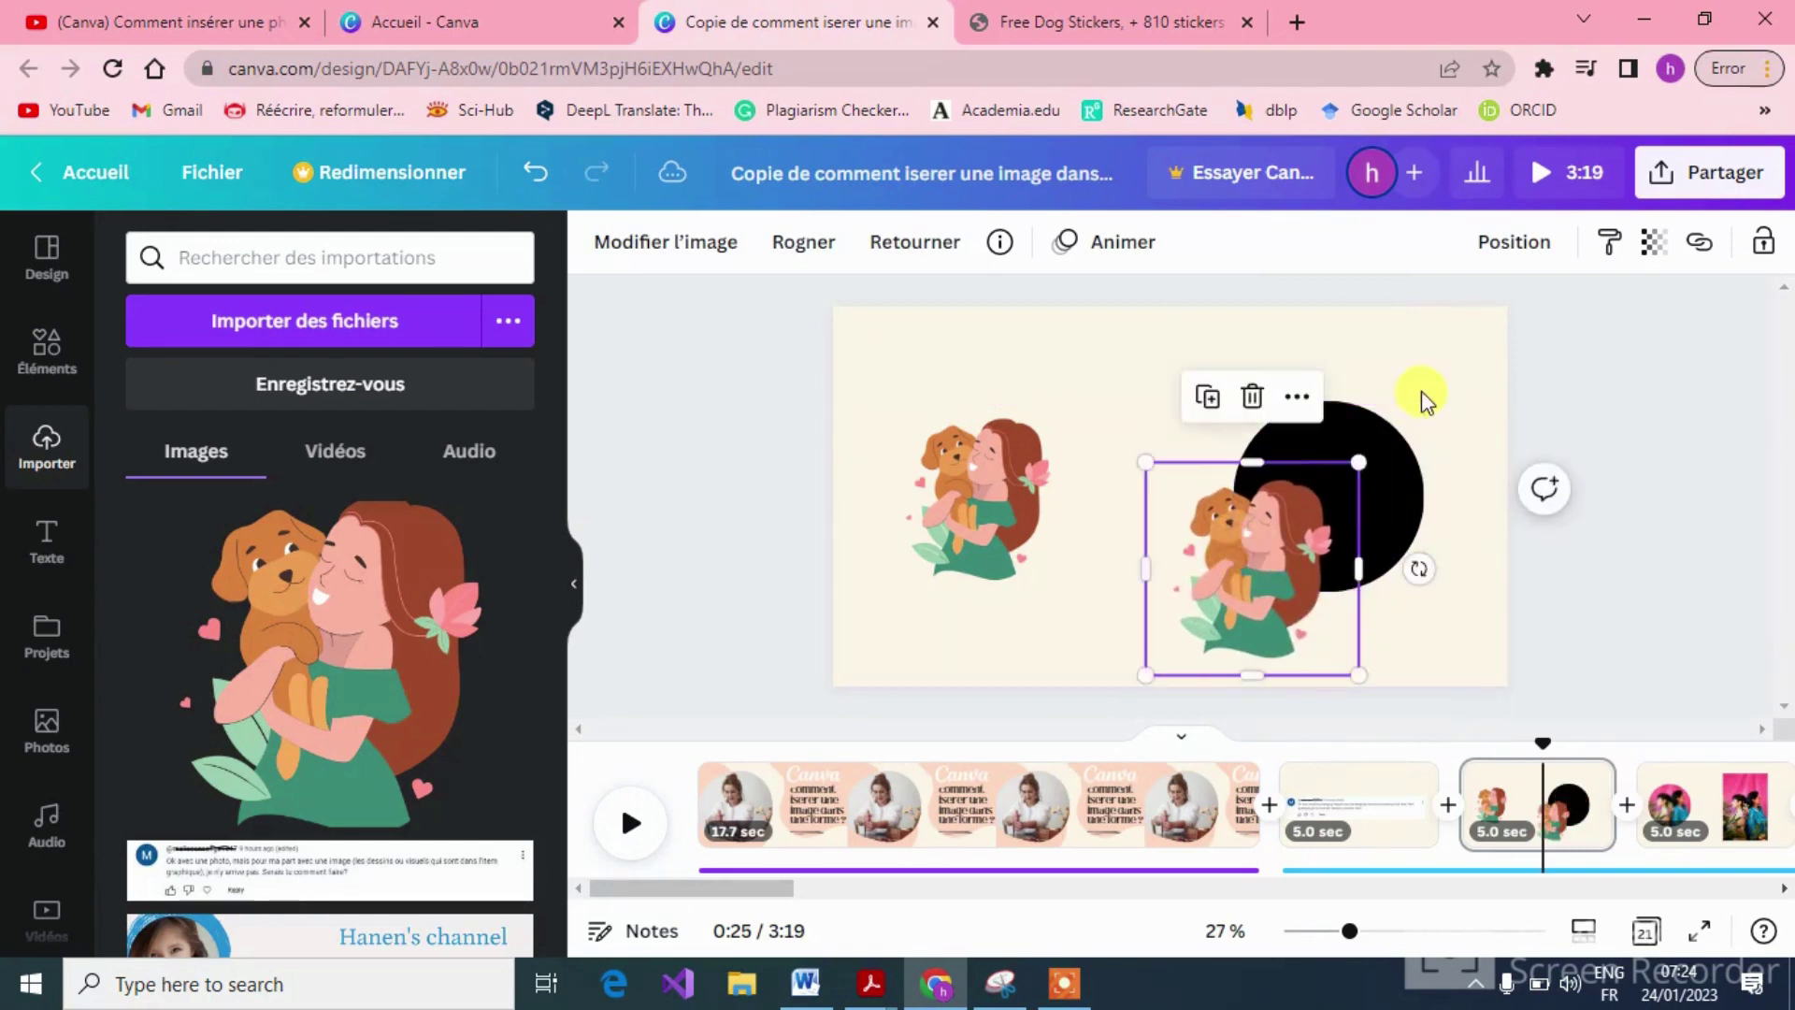
left_click(1338, 441)
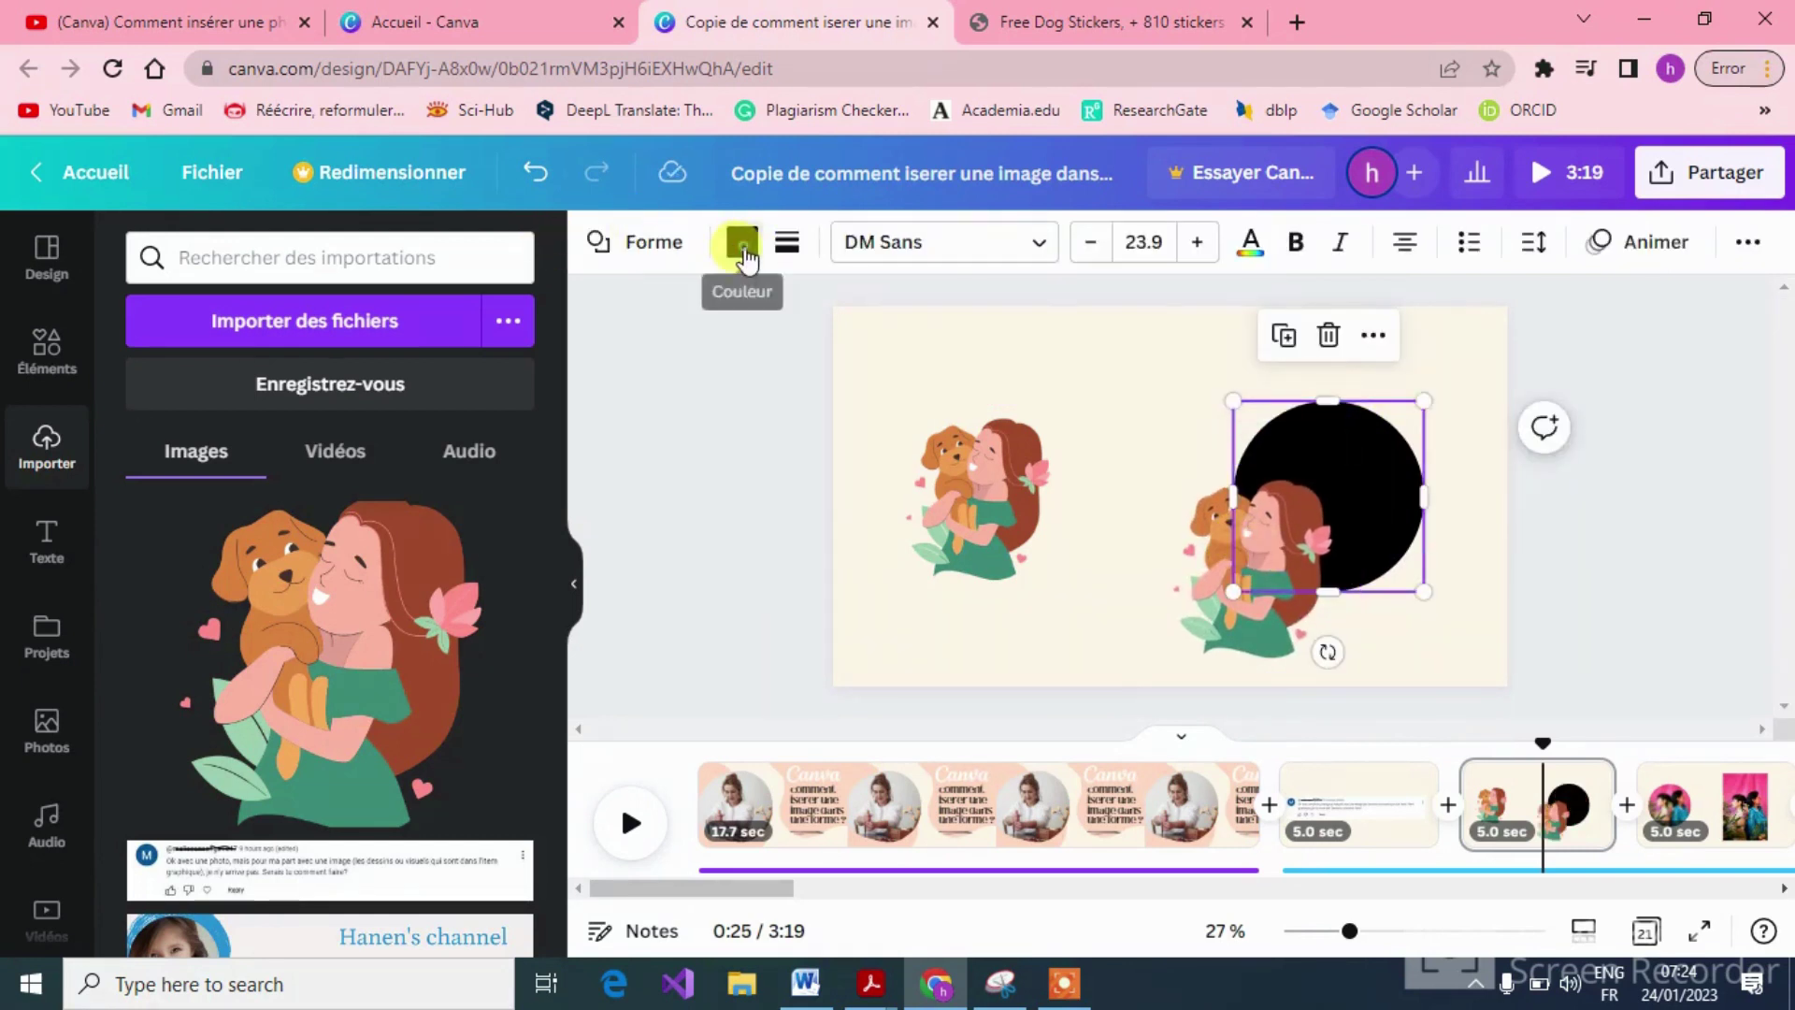
left_click(741, 241)
left_click(506, 378)
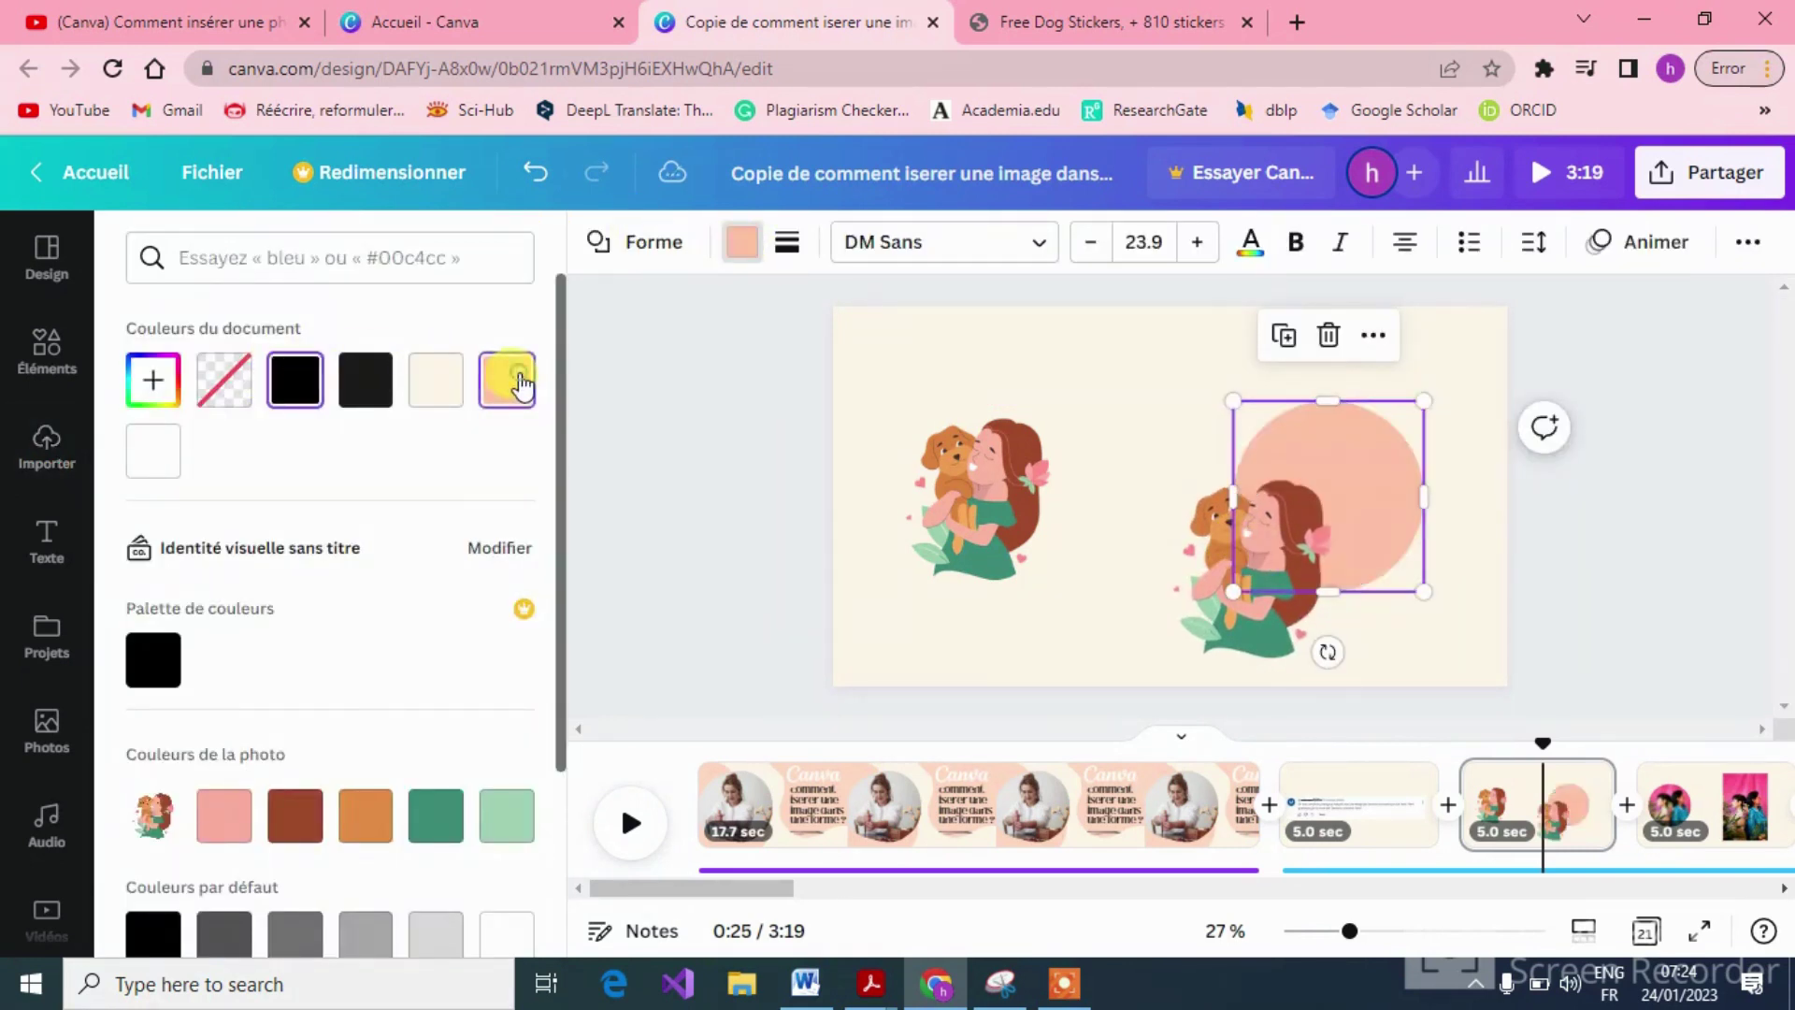
left_click_drag(1207, 607, 1277, 534)
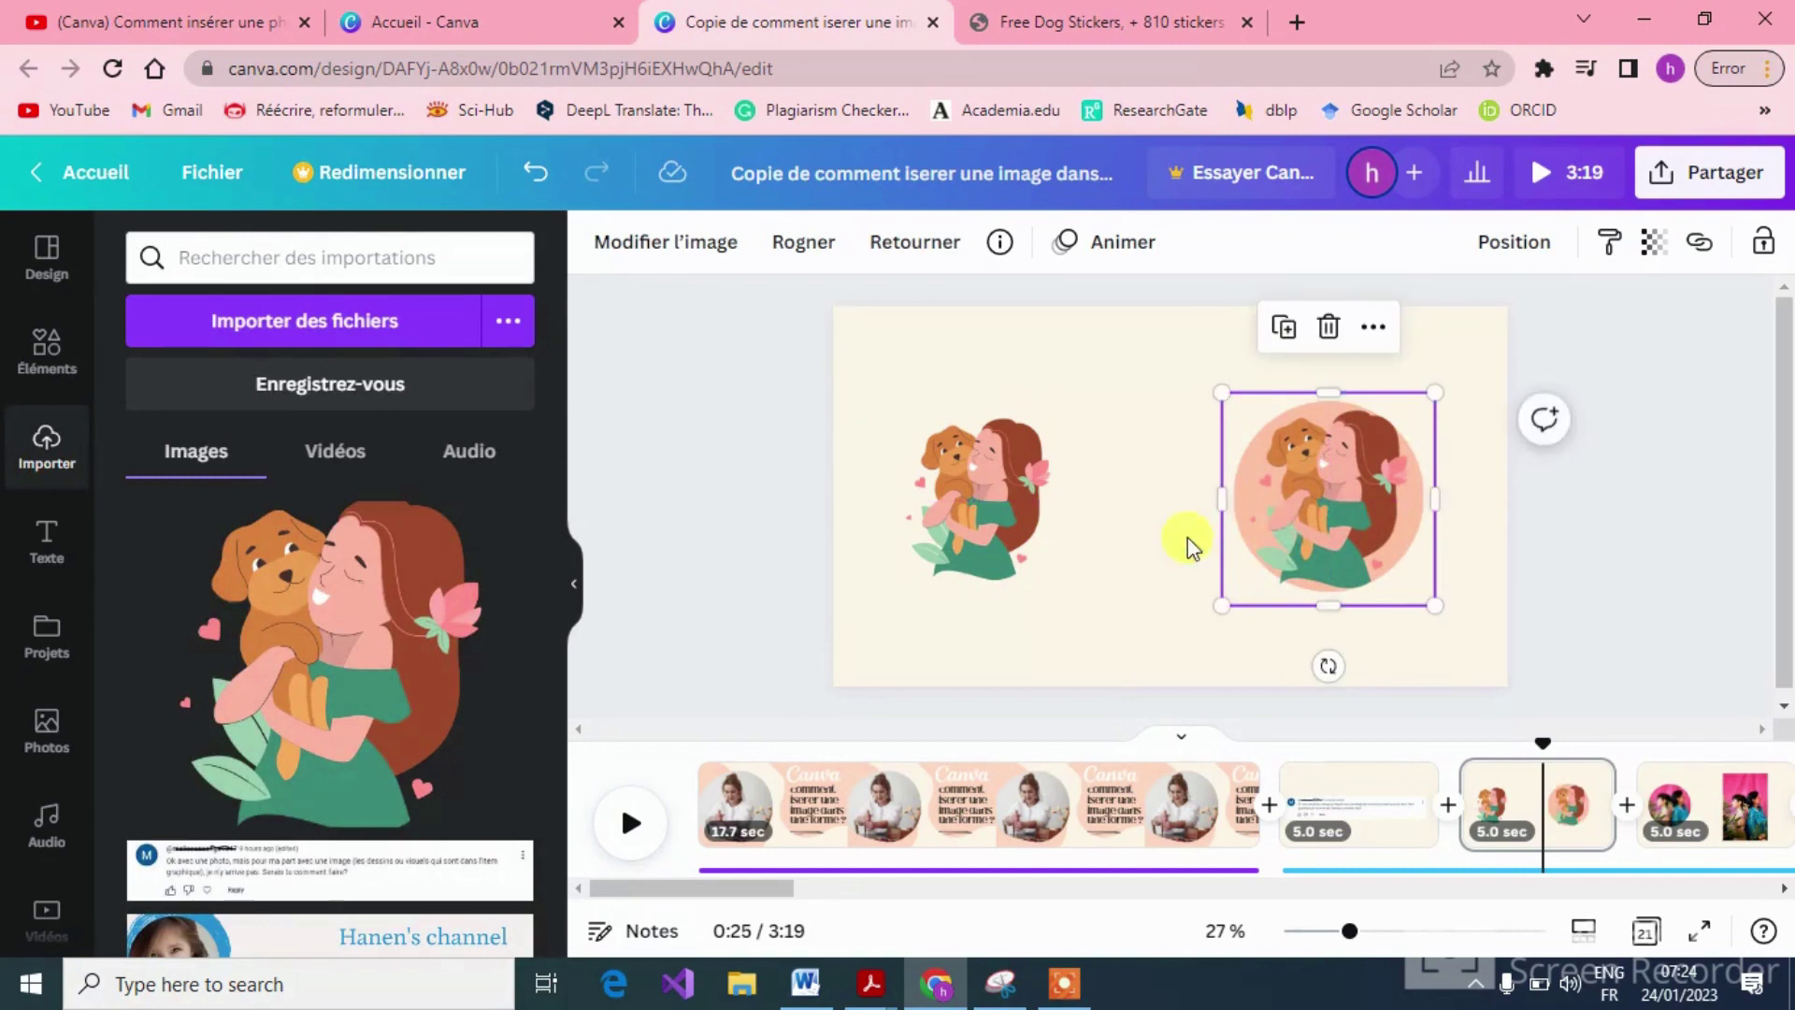
left_click(1074, 593)
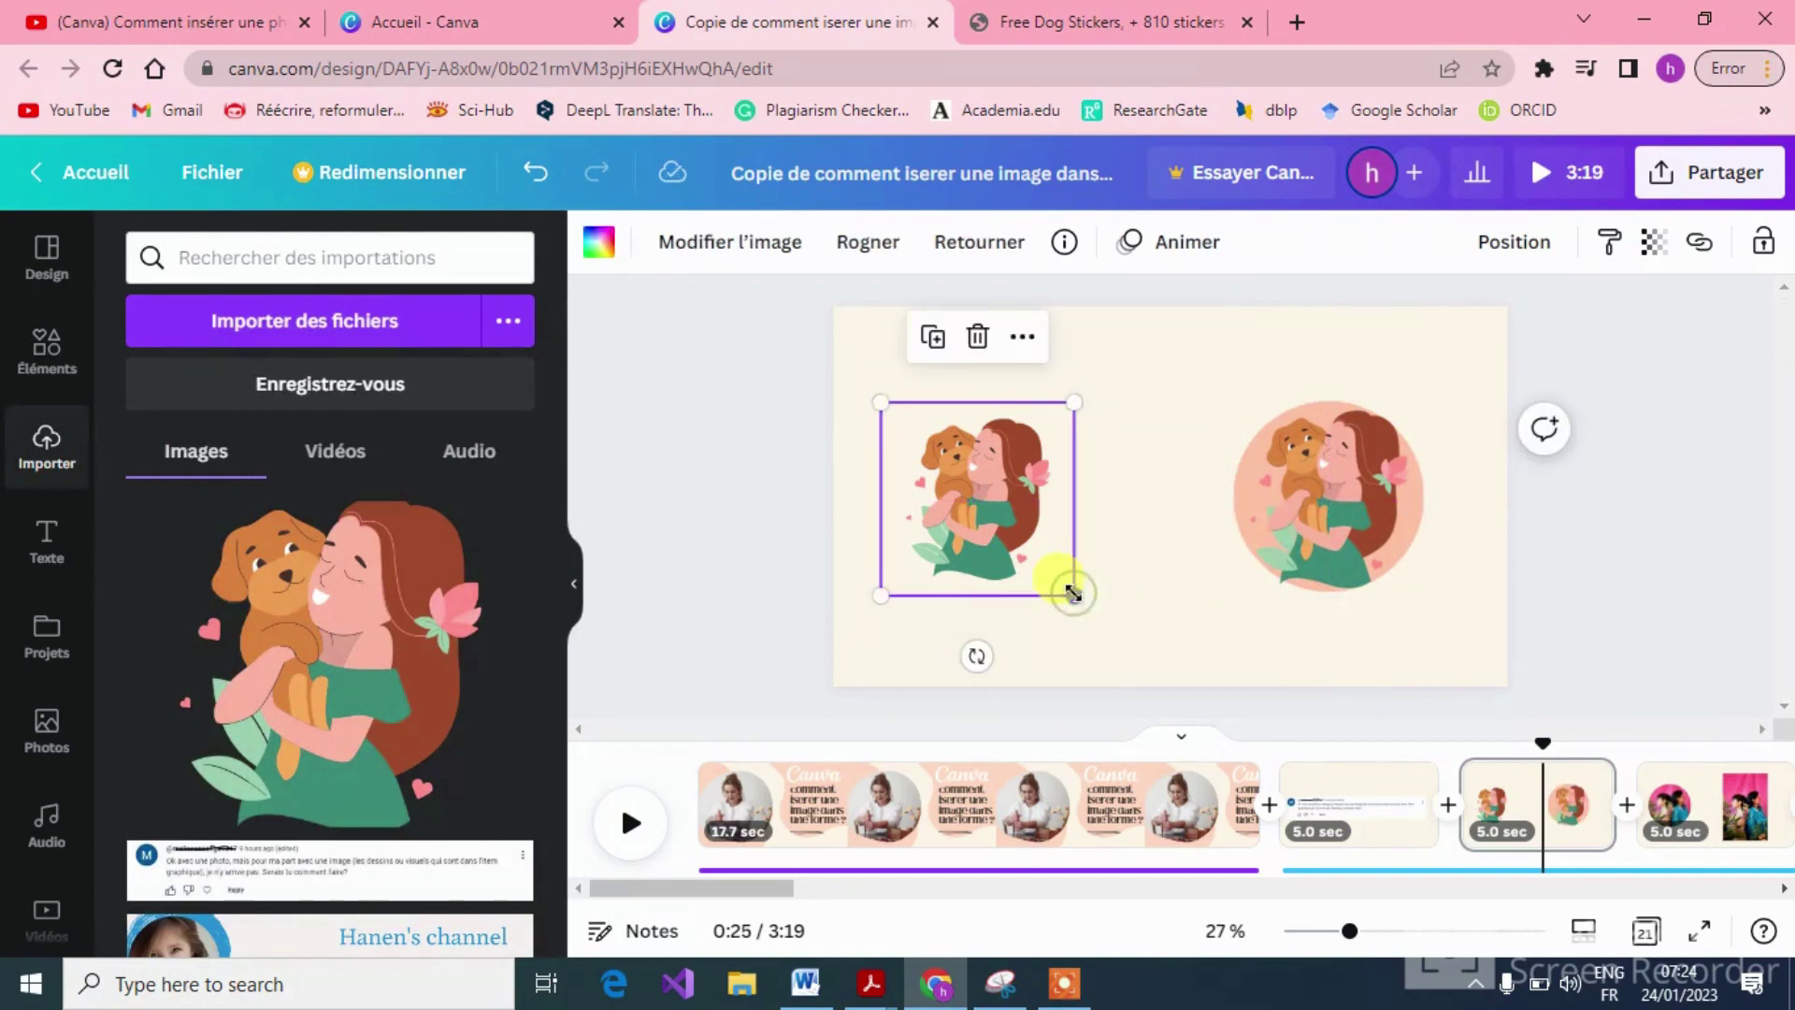
left_click(1166, 643)
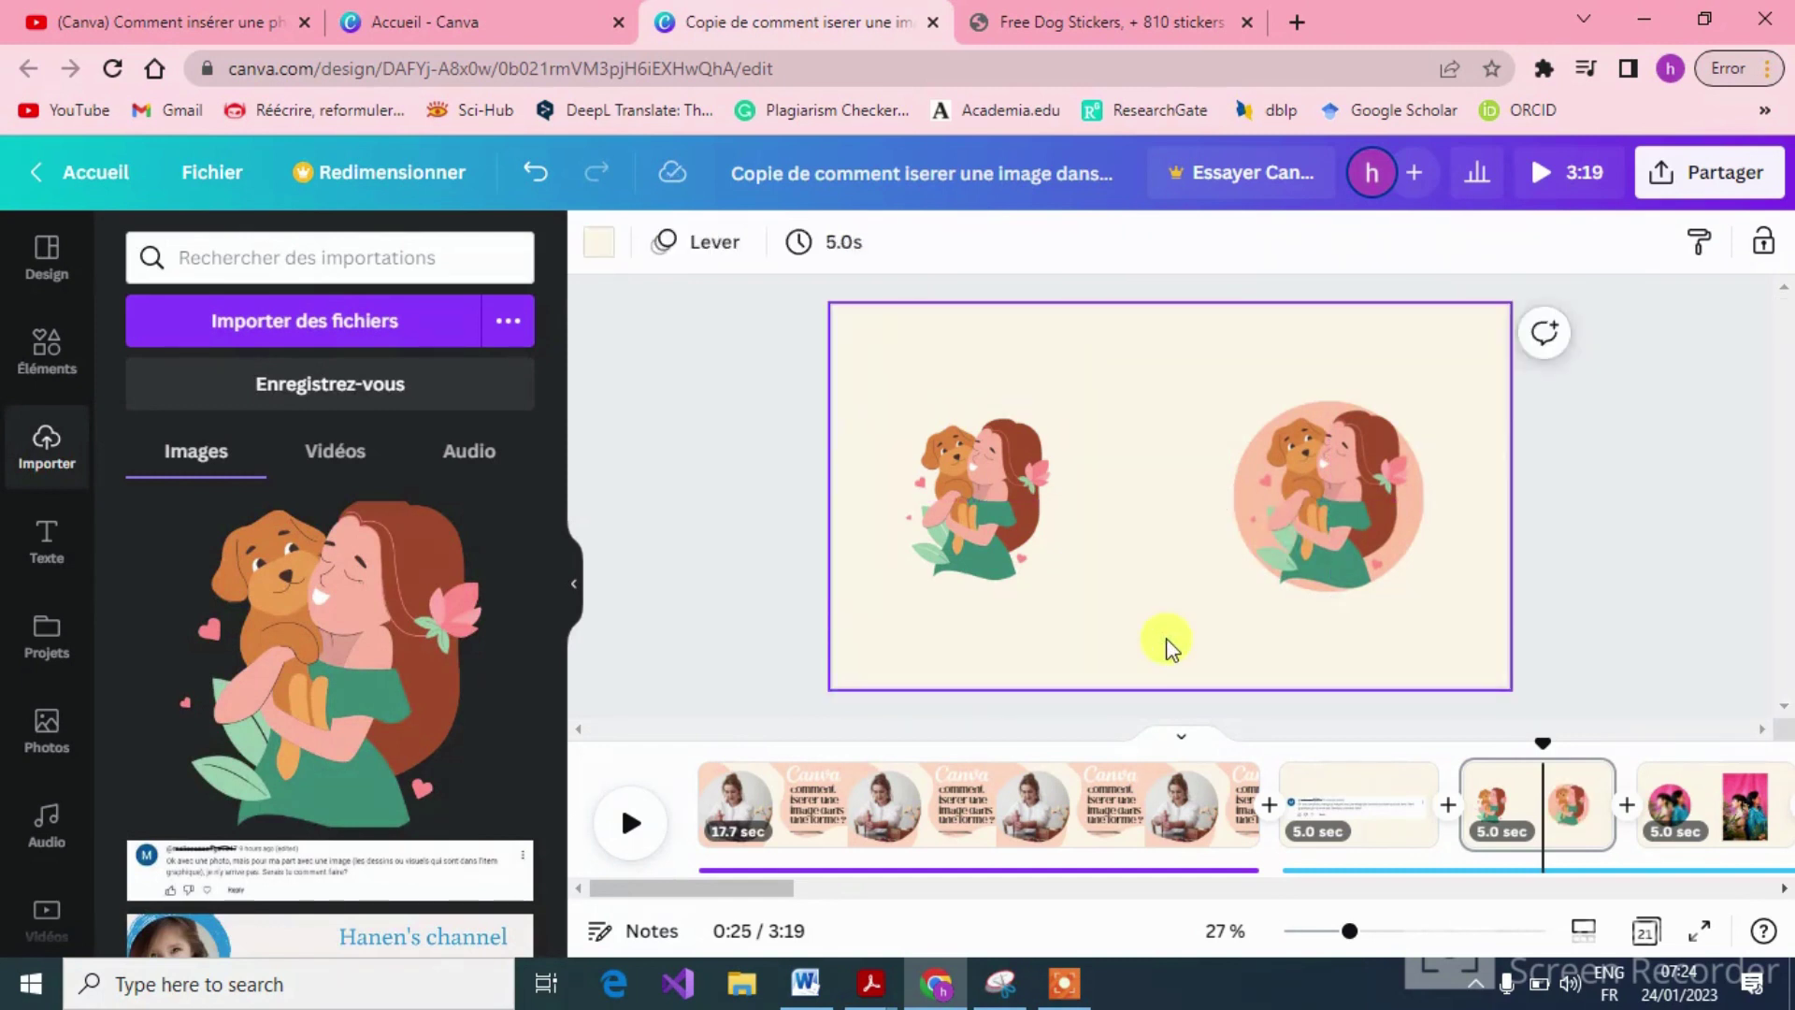
left_click(1064, 981)
left_click(1054, 943)
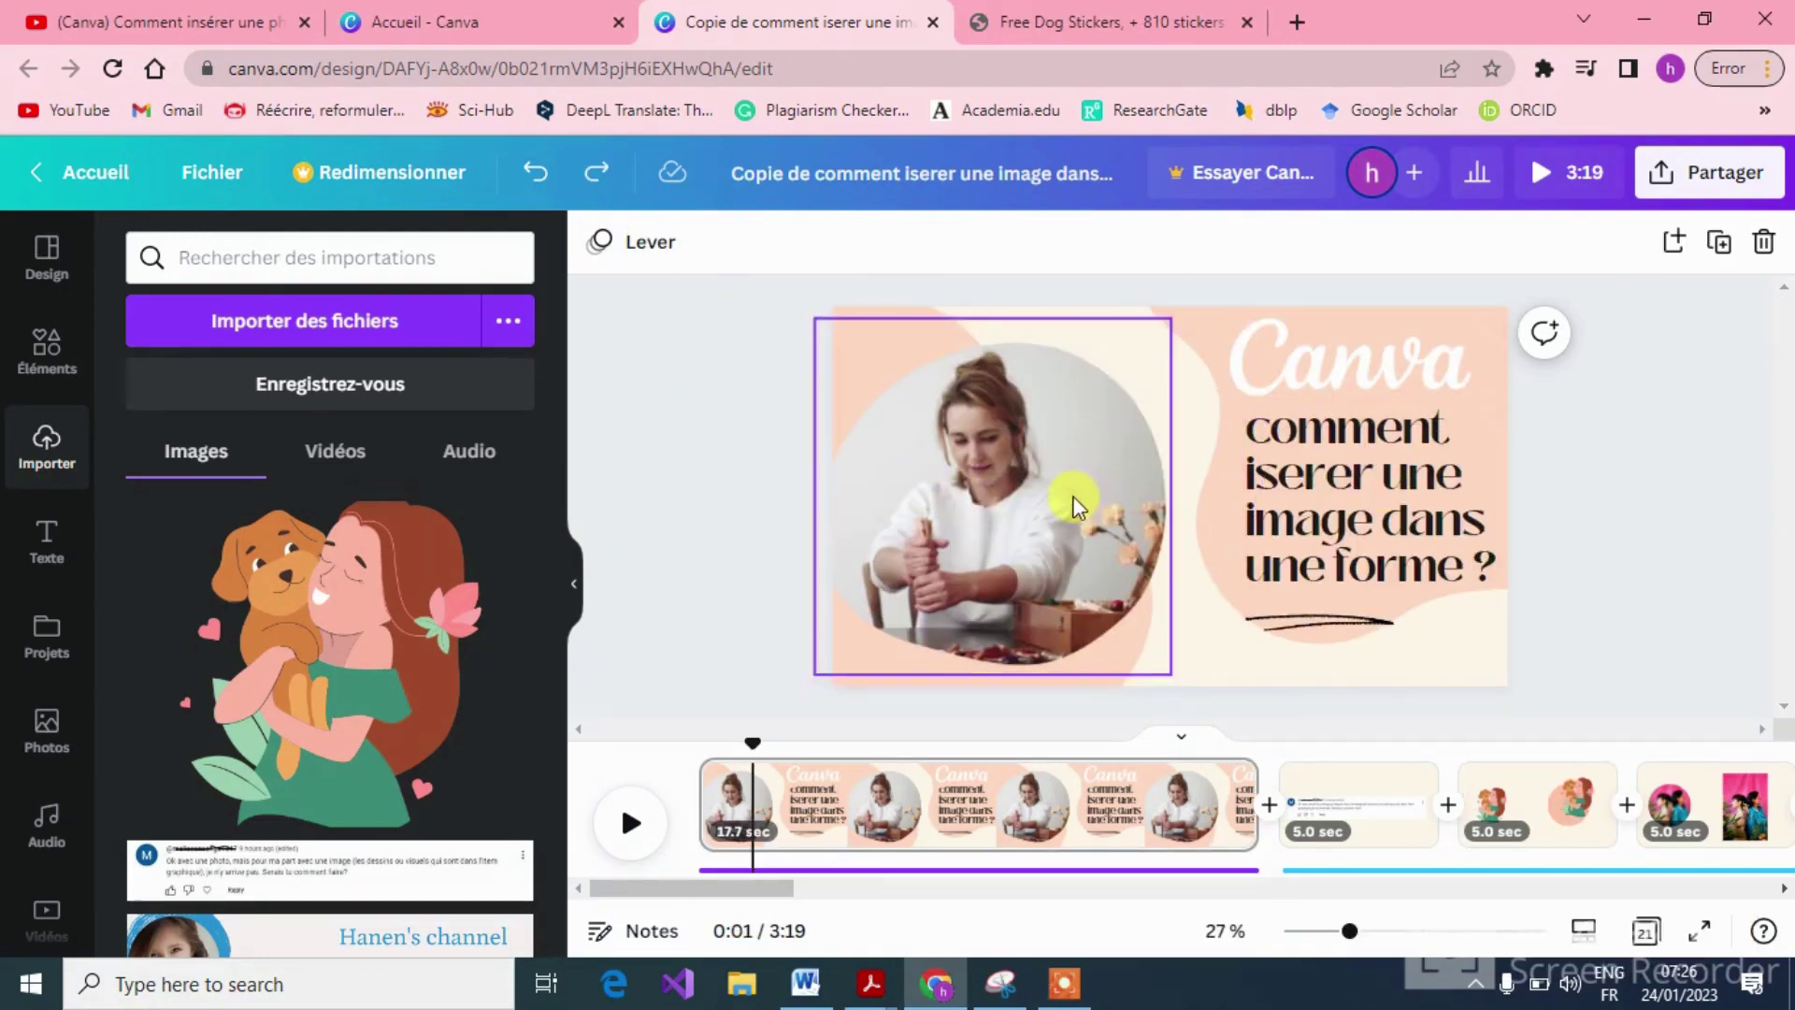
Delete the woman's circular video with its frame and the peach blob behind it from the title page.
left_click(1074, 500)
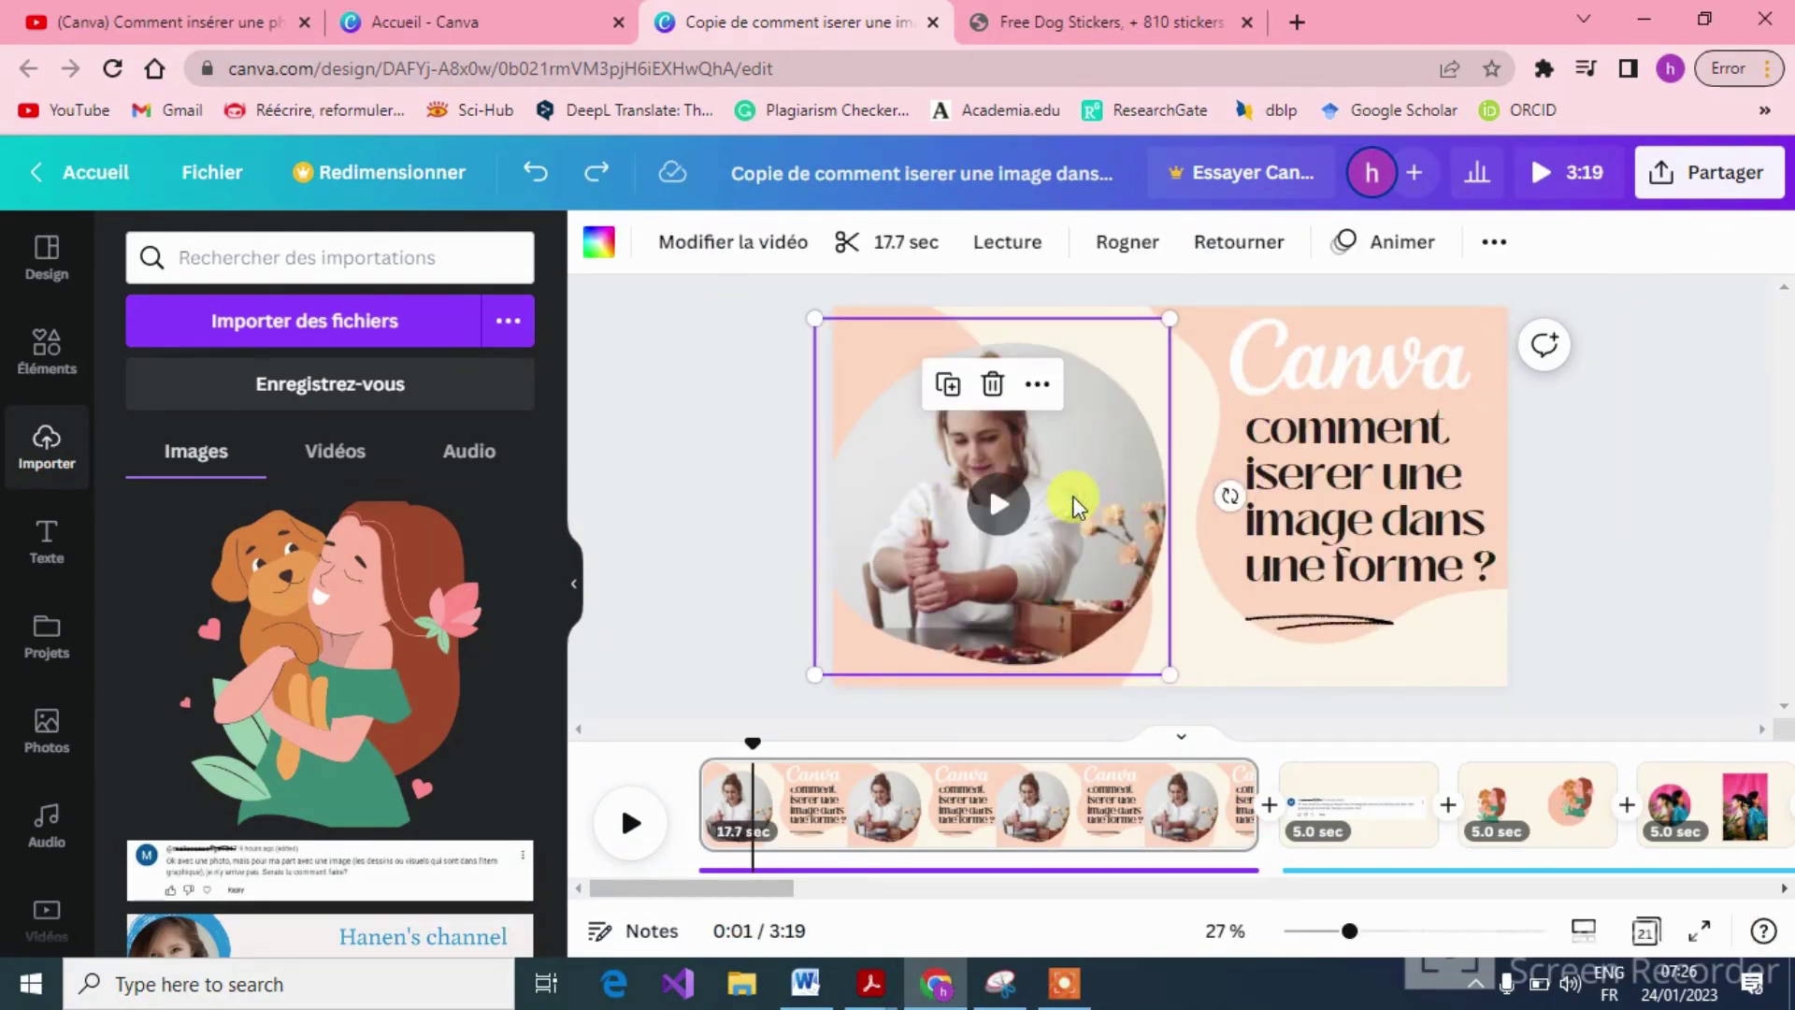
key("Delete")
key("Delete")
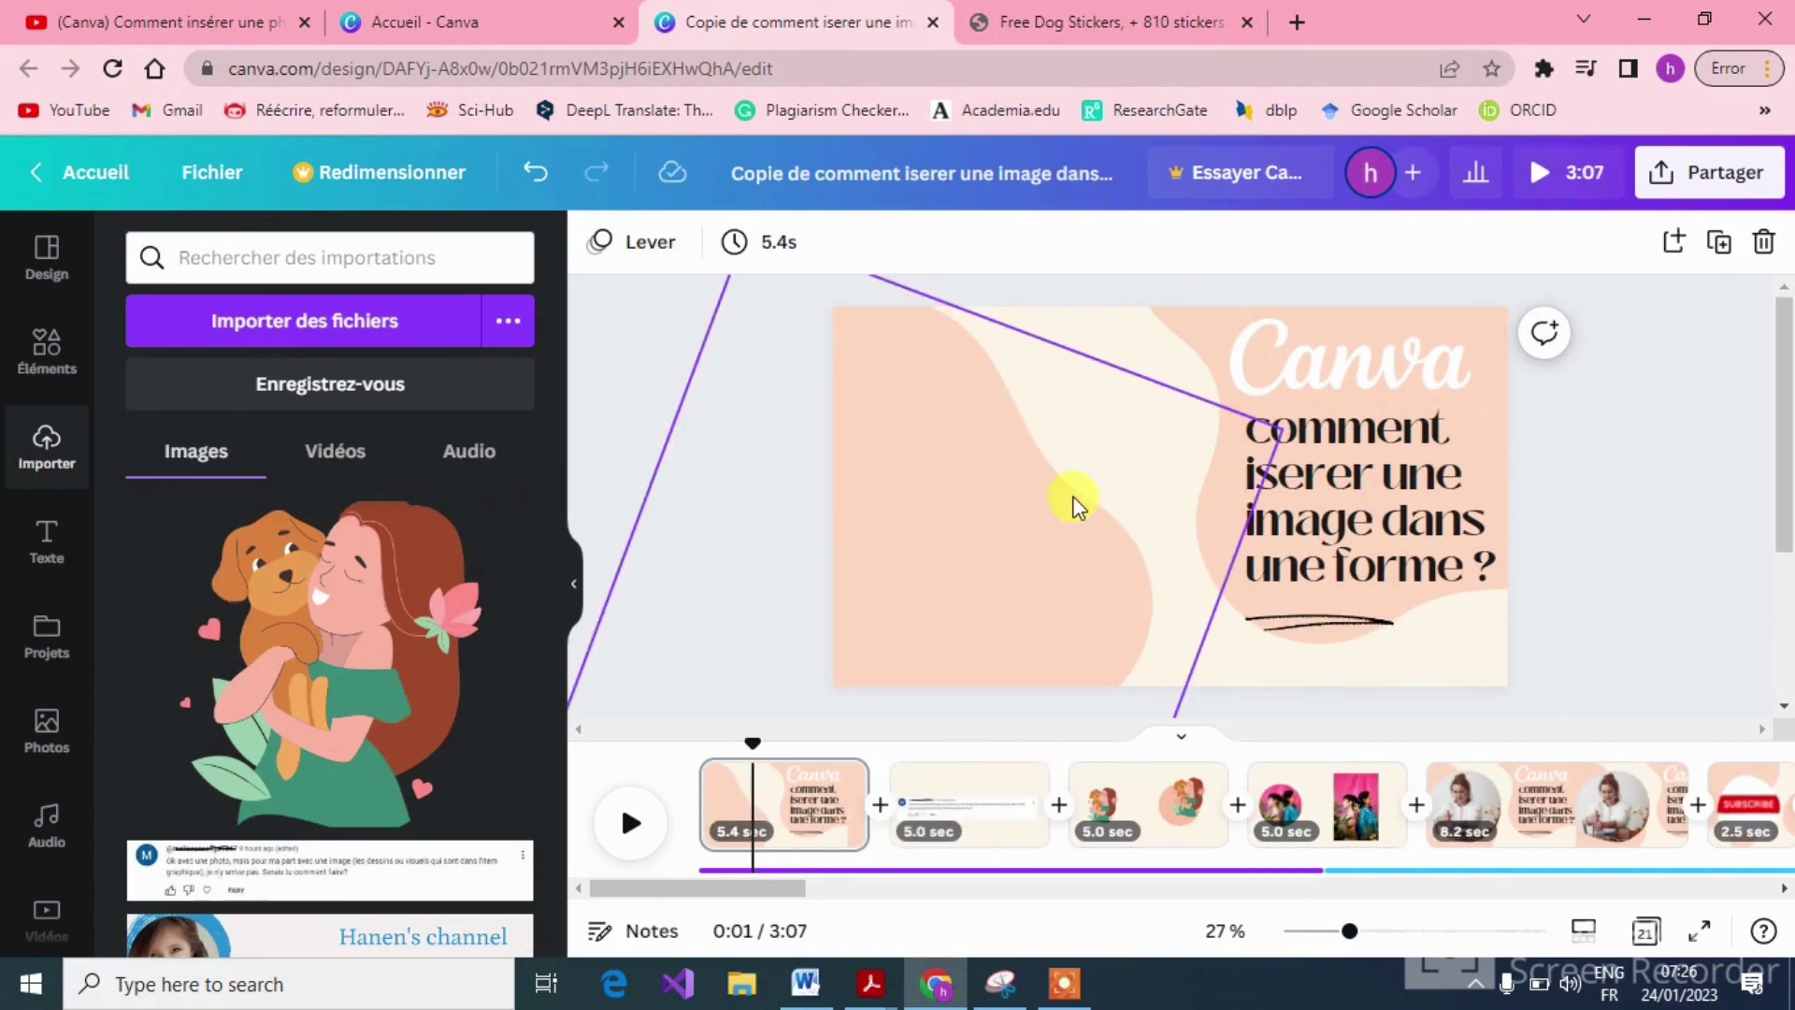
left_click(948, 502)
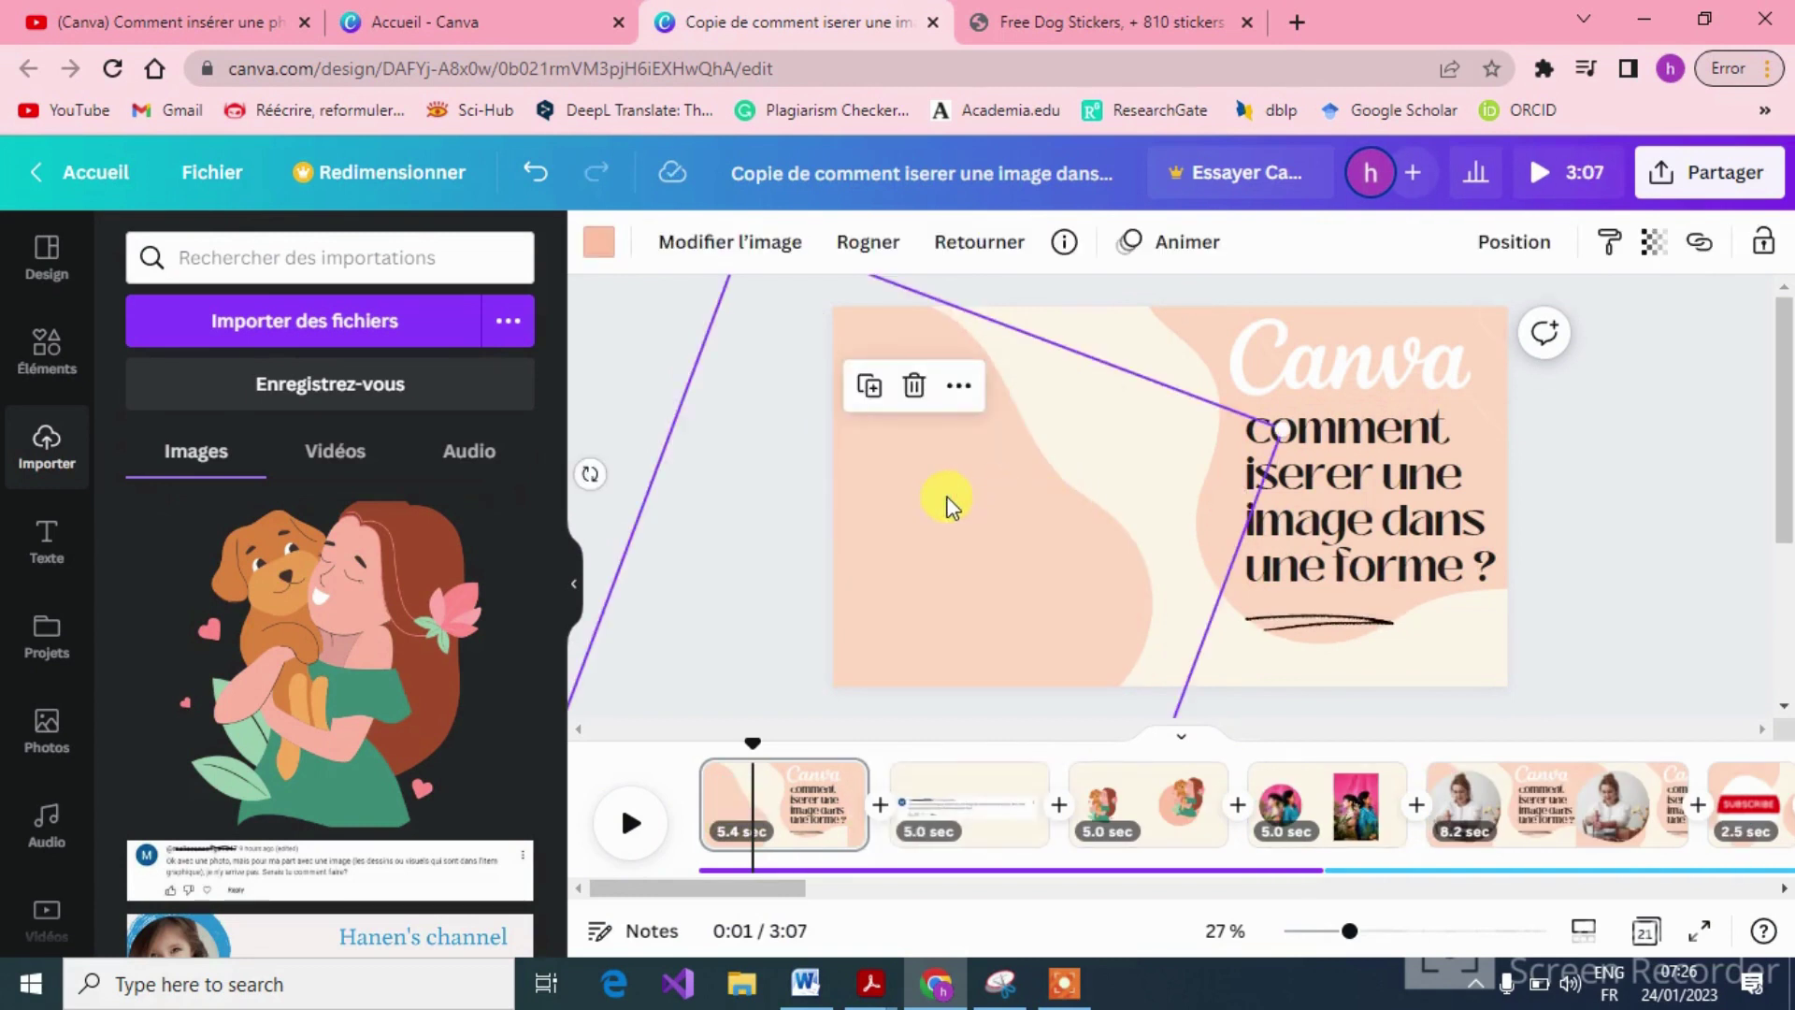
key("Delete")
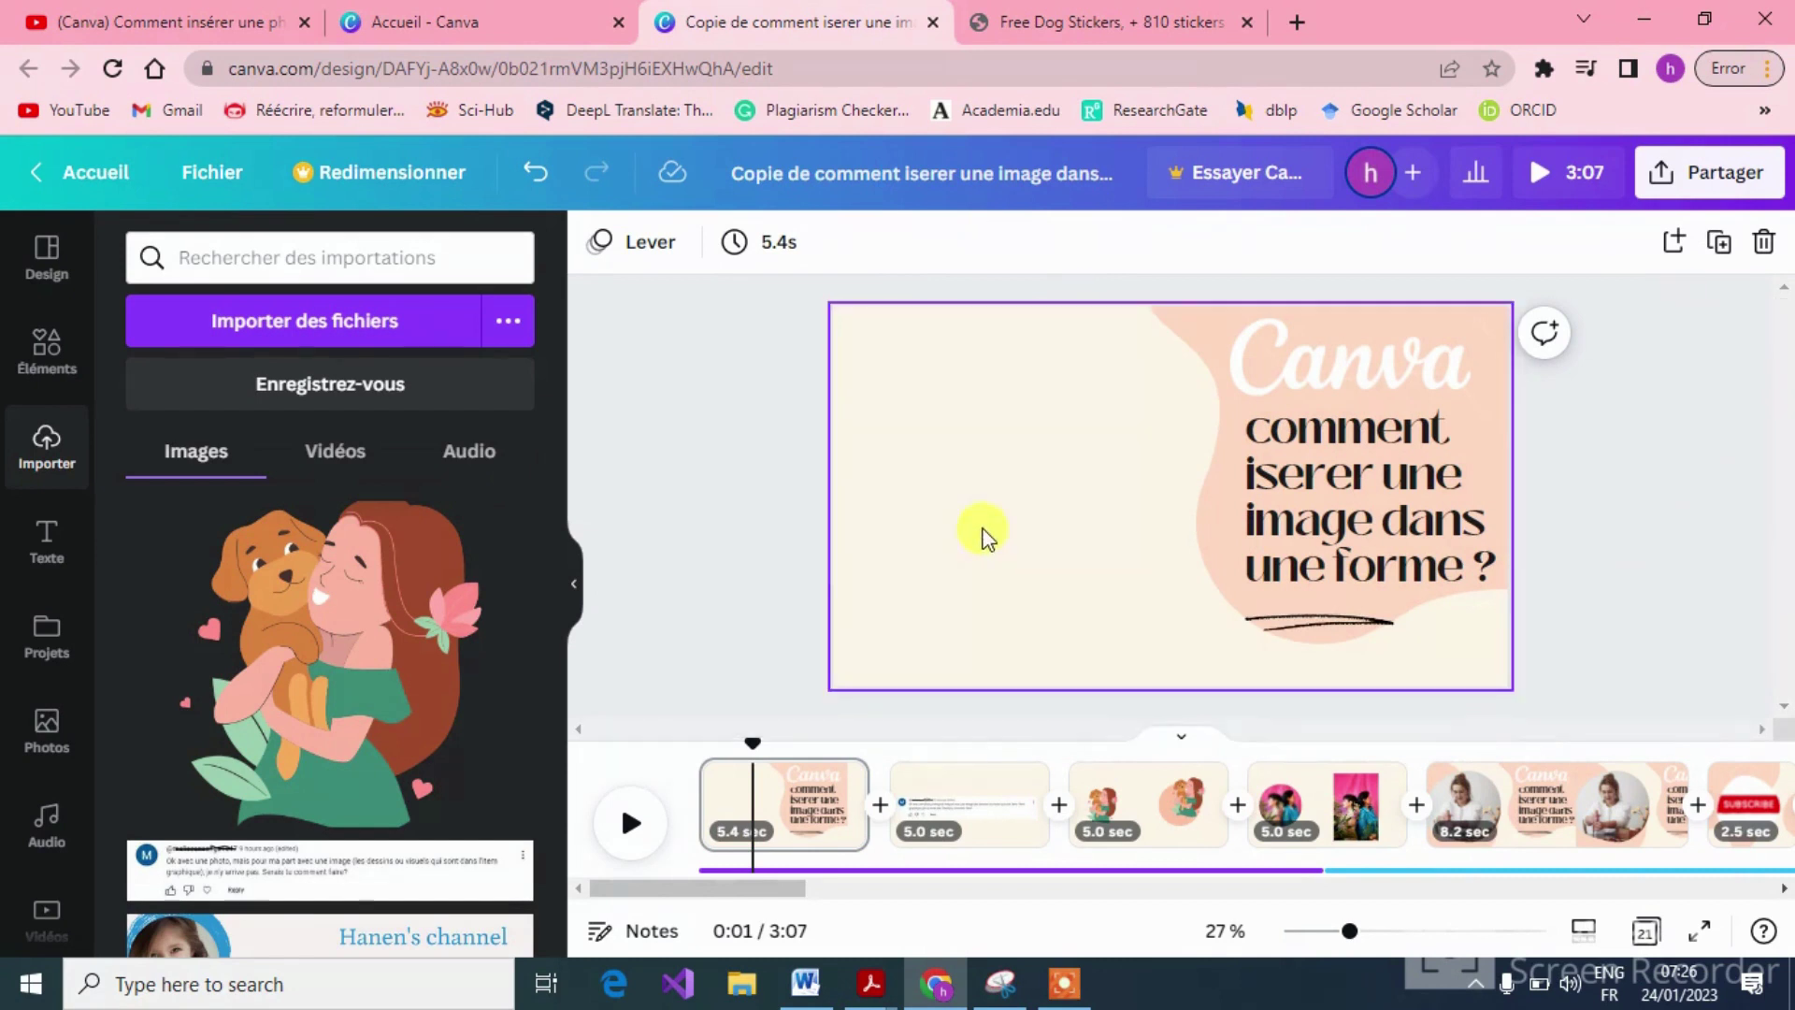
Place the pet-love illustration beside the title text and cover it with a circle shape enlarged to the illustration's size.
left_click_drag(287, 621, 1040, 490)
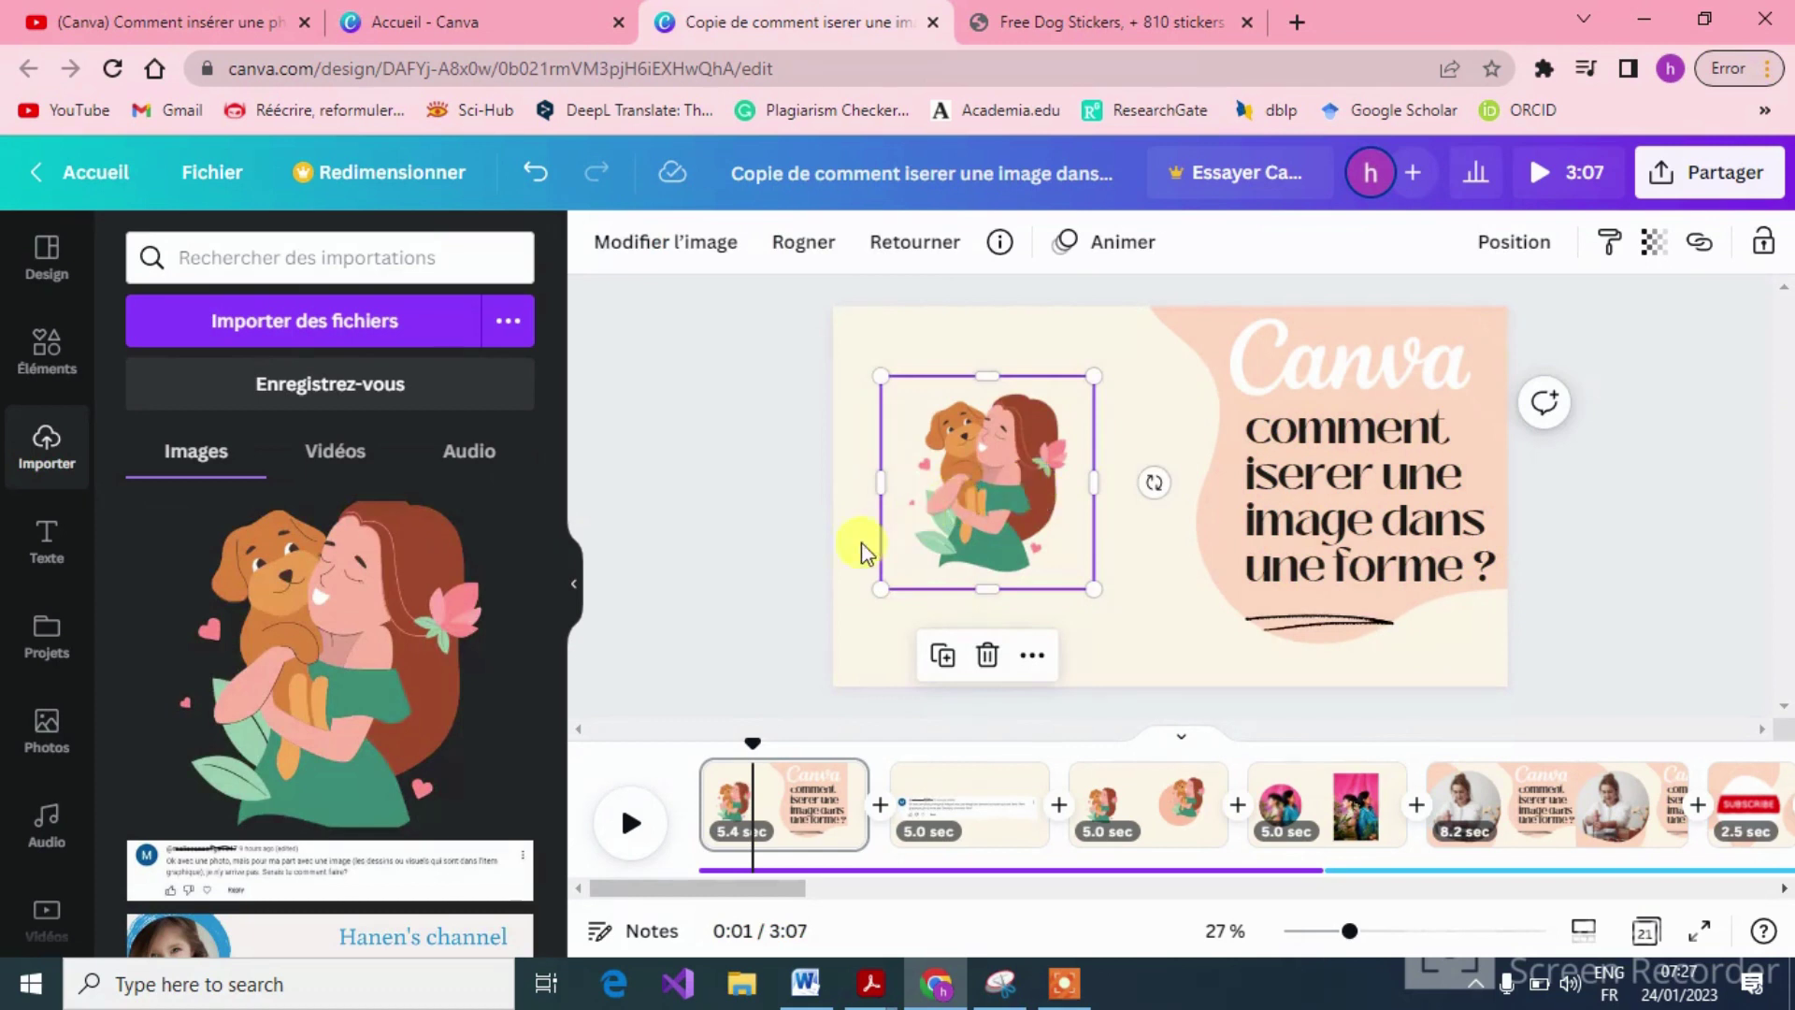
left_click(51, 384)
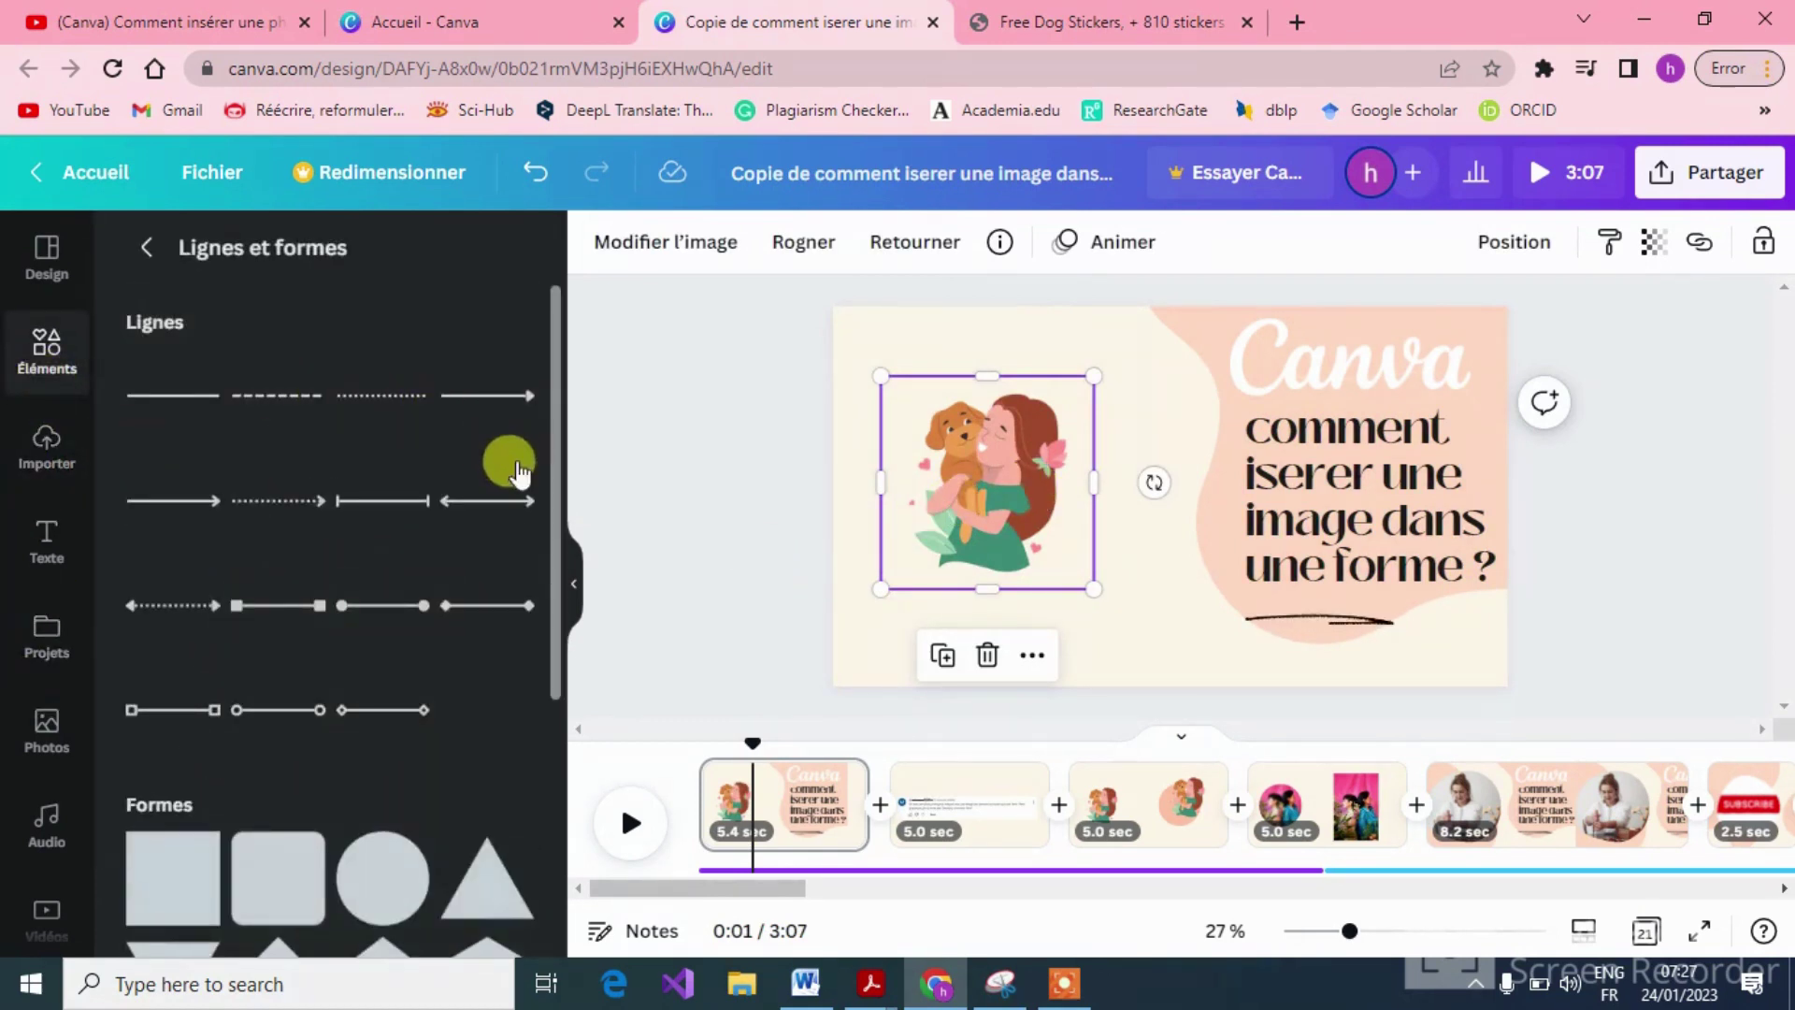
left_click_drag(400, 878, 996, 484)
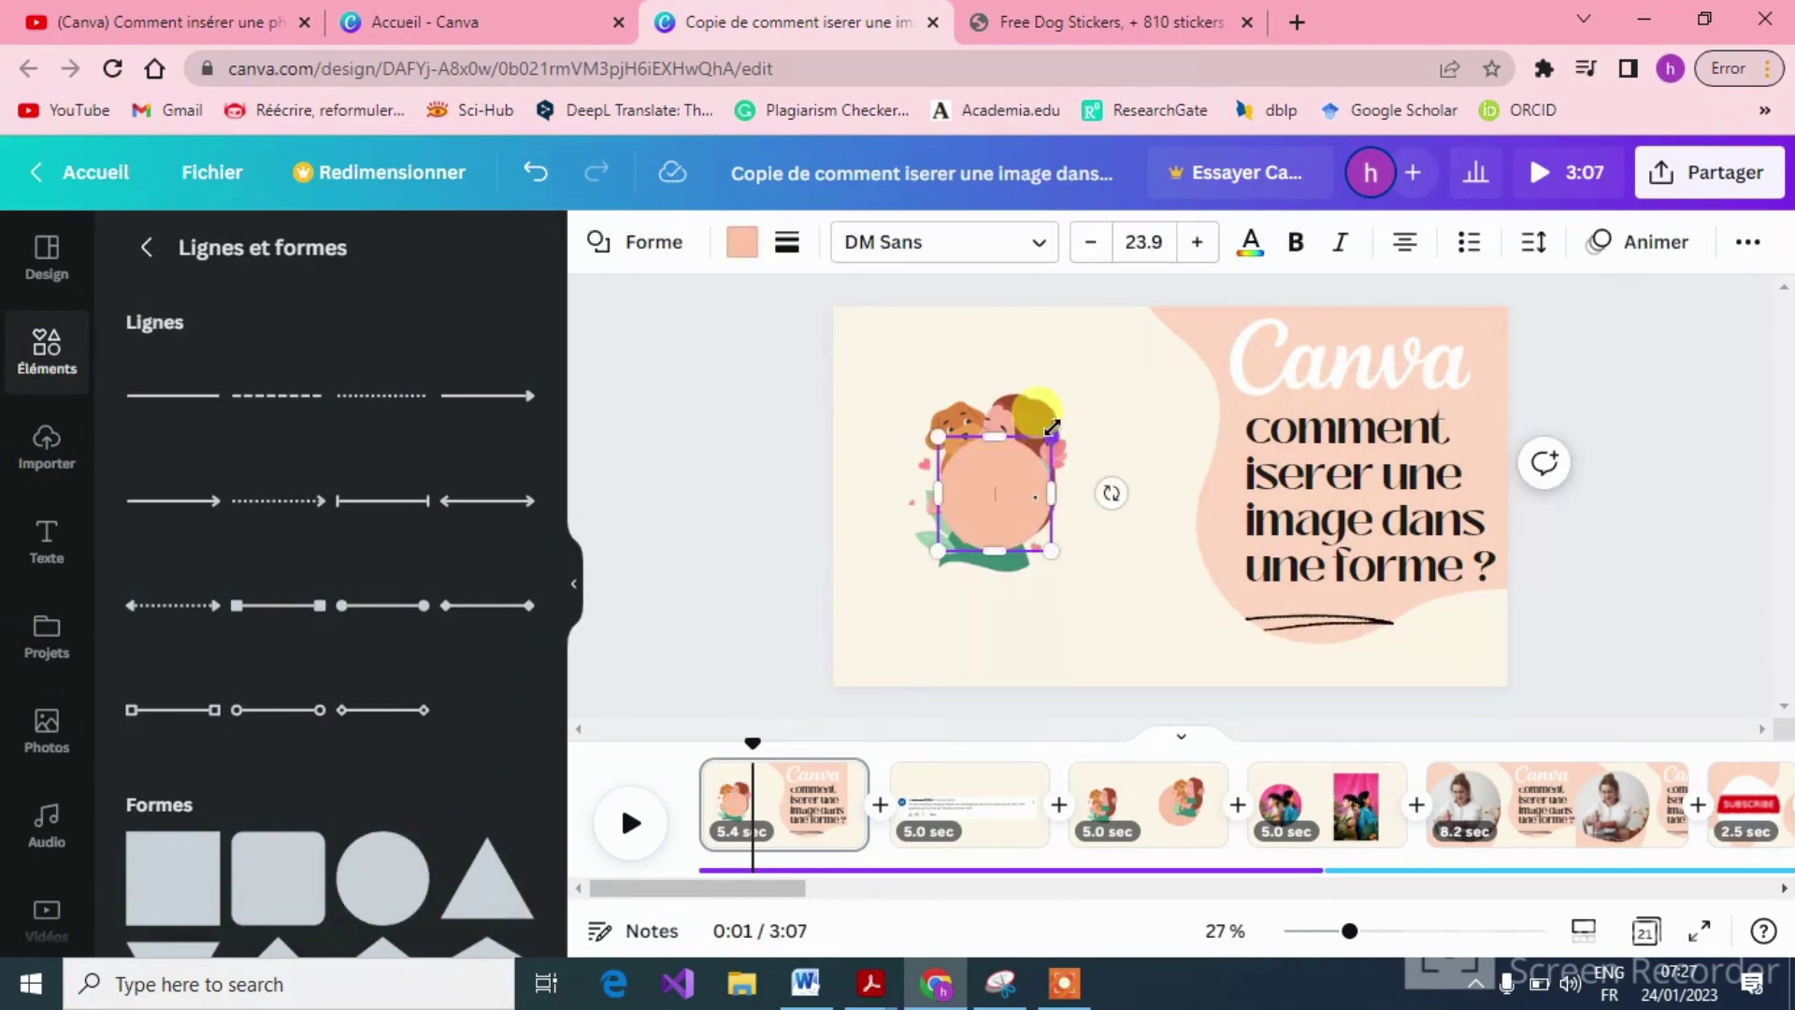
left_click_drag(1051, 428, 1101, 348)
left_click_drag(939, 551, 897, 589)
left_click_drag(987, 531, 961, 529)
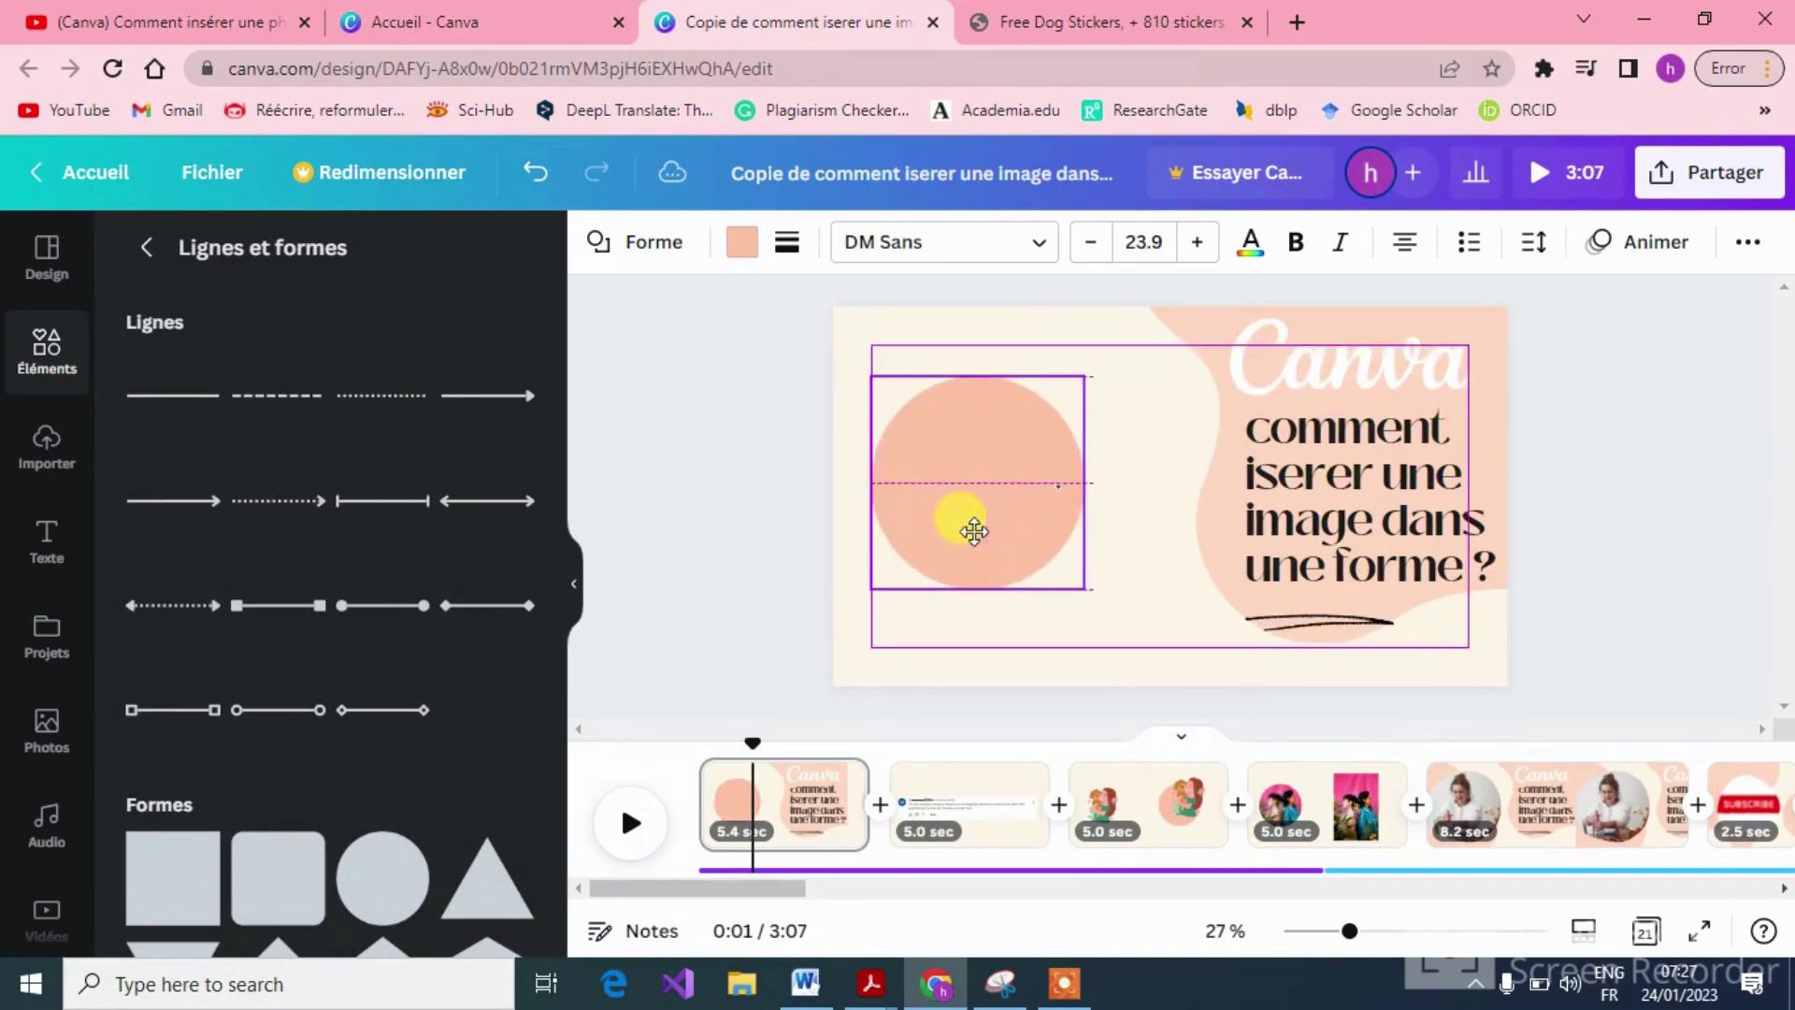
Send the circle back one level behind the pet-love illustration and centre the illustration over it.
right_click(975, 534)
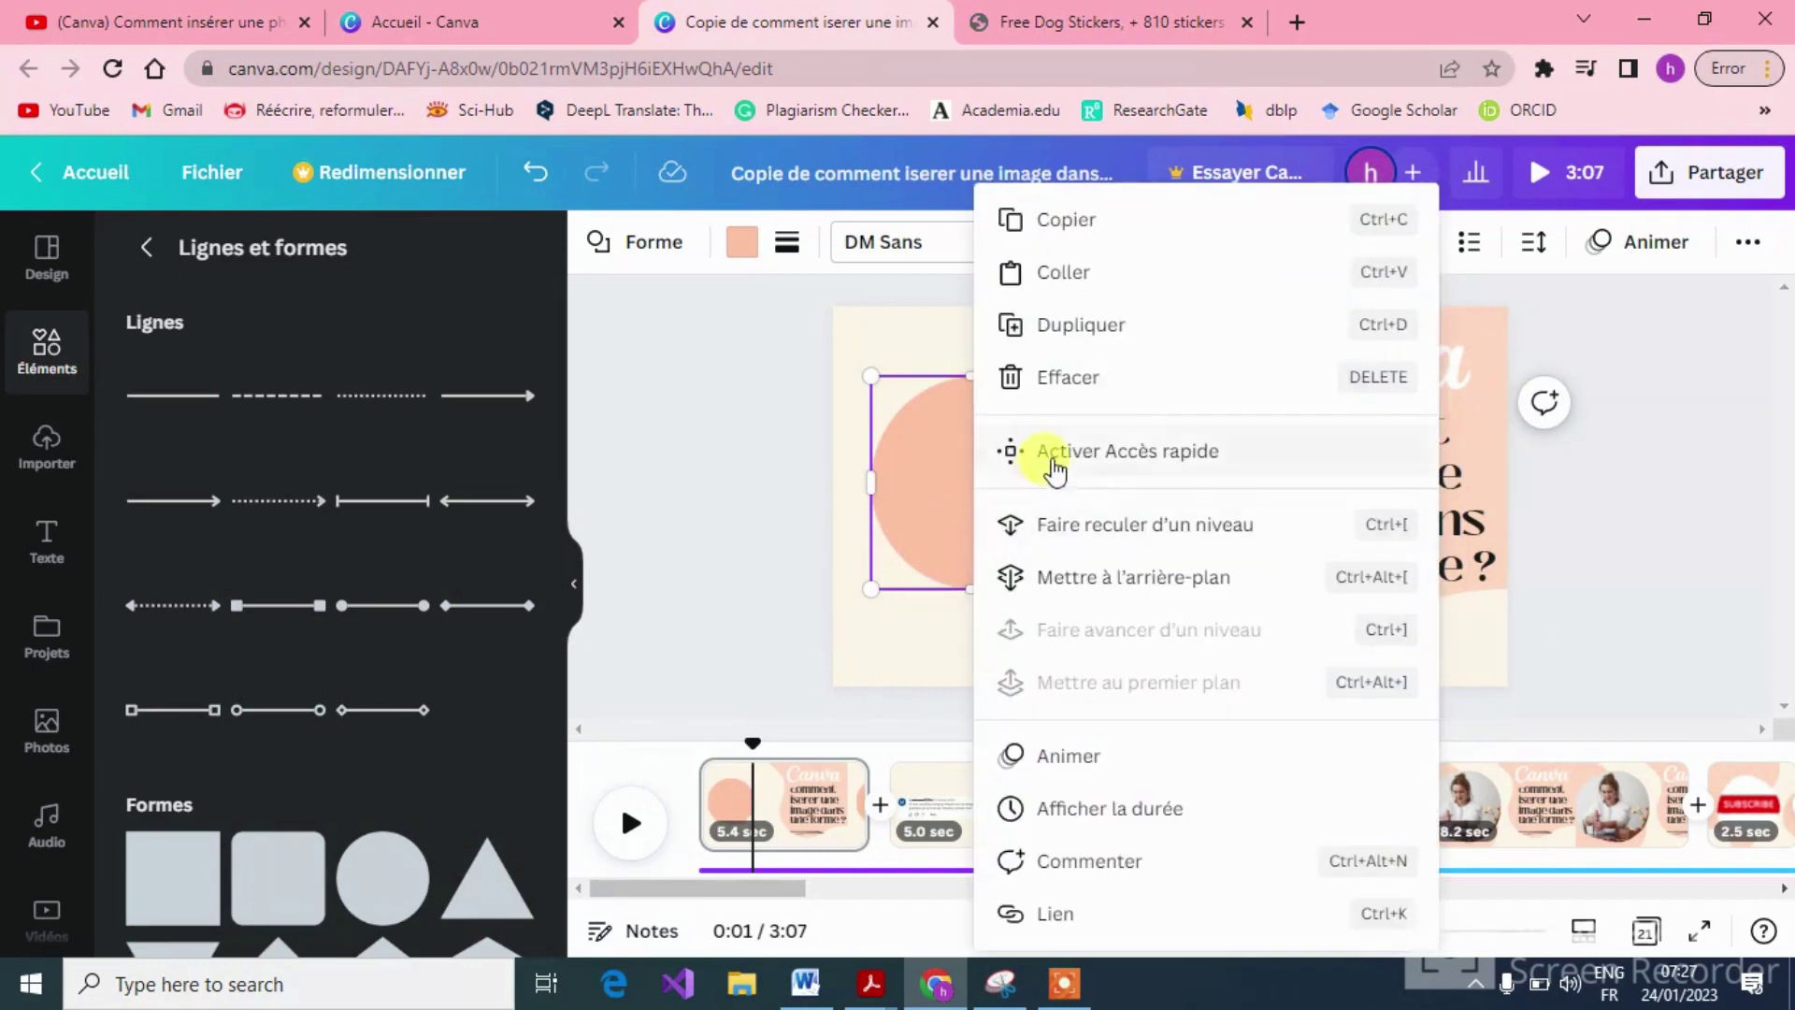
left_click(1135, 546)
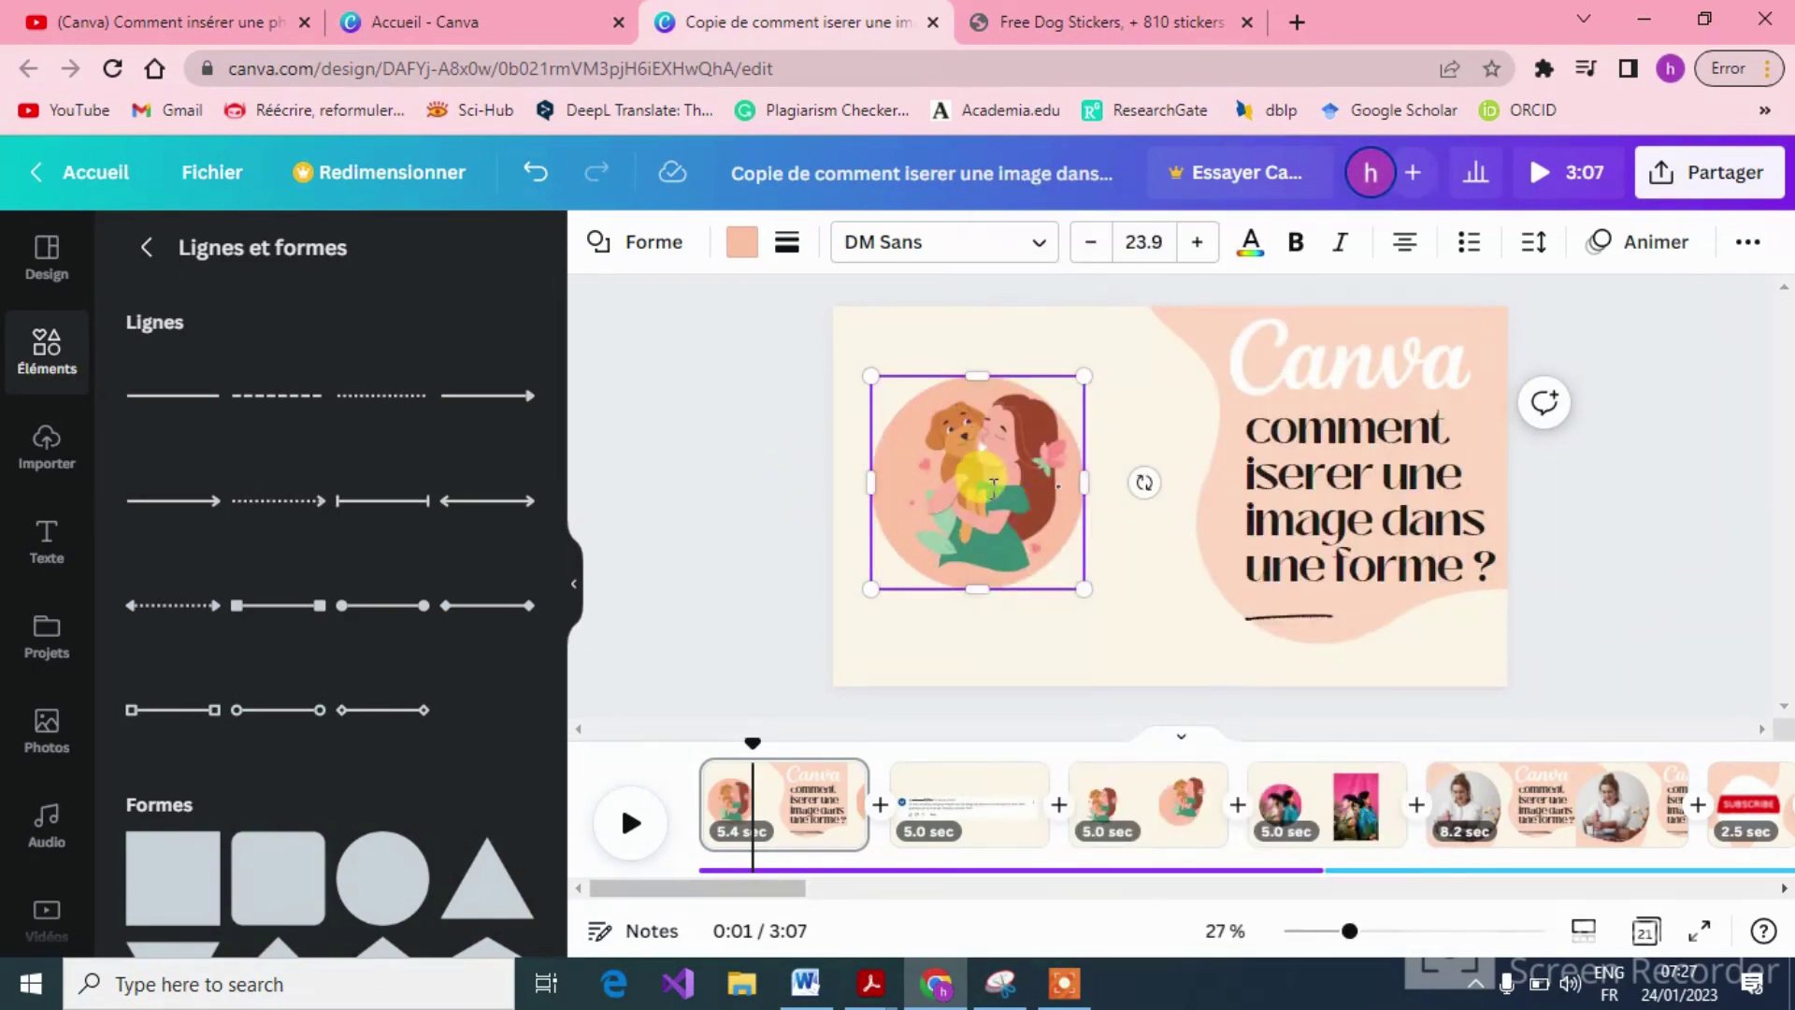
left_click_drag(965, 495, 950, 499)
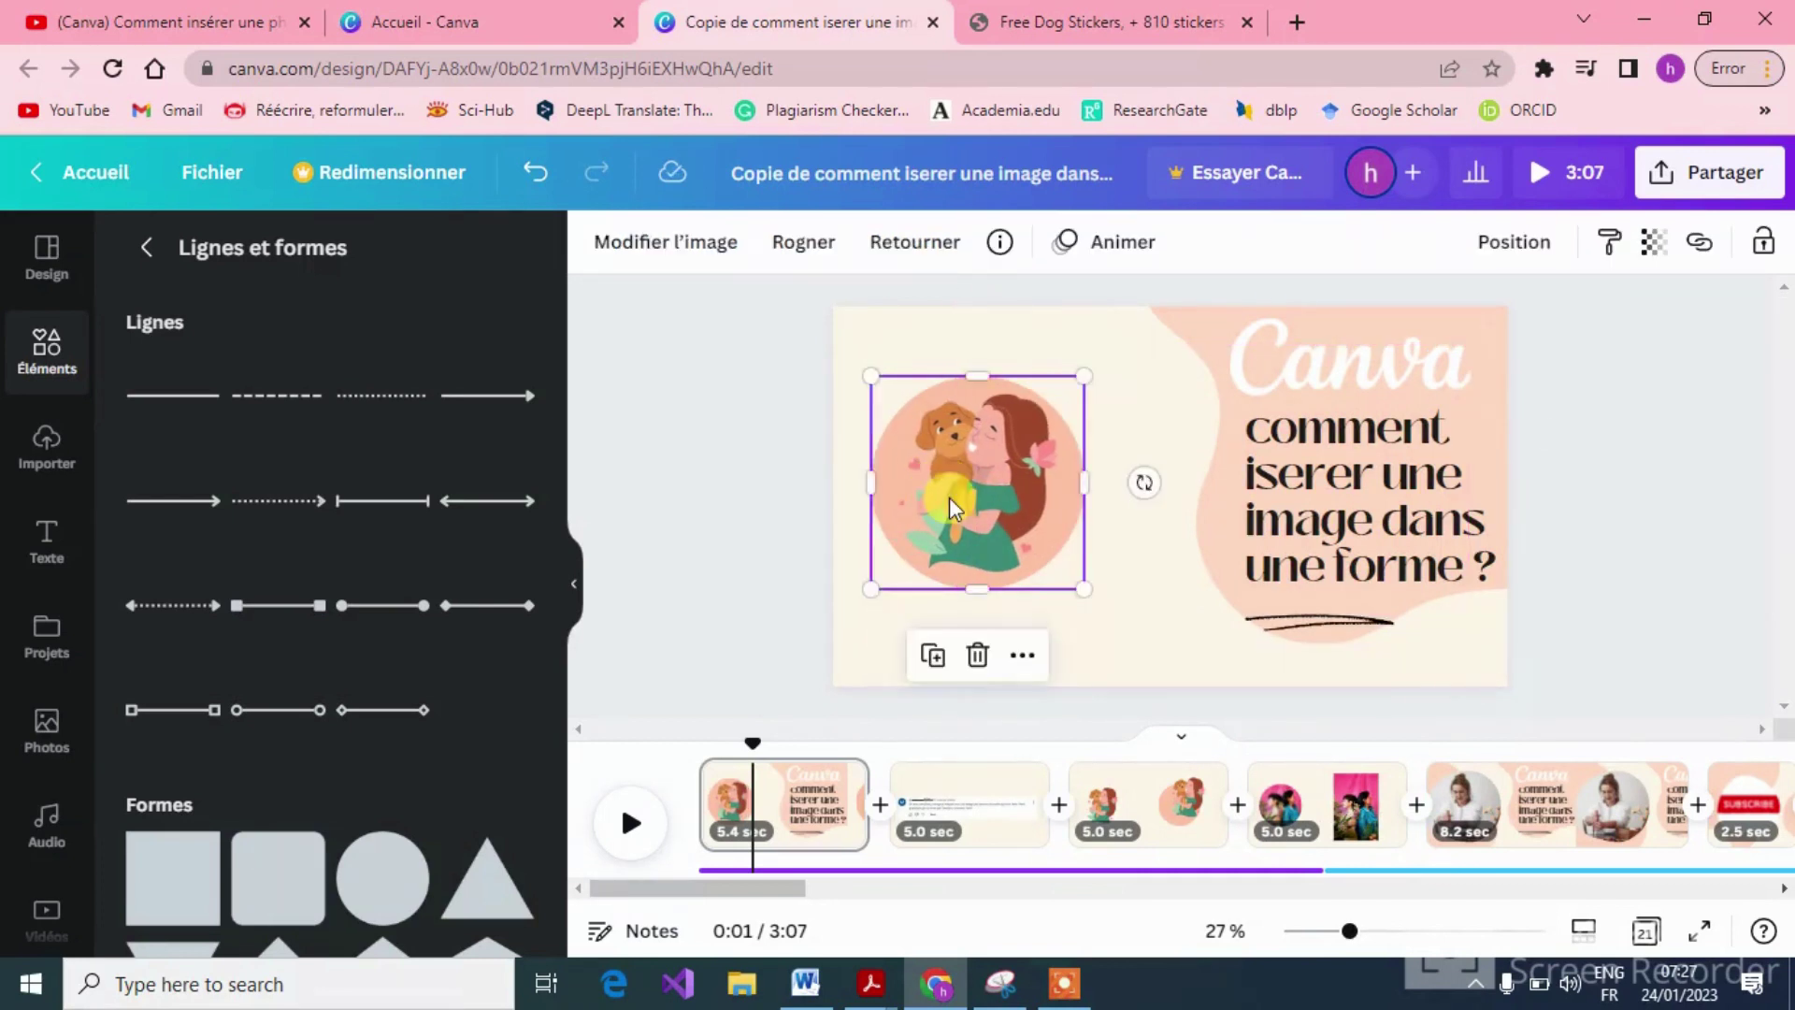
Enlarge the peach background blob behind the title text so it extends further towards the illustration.
left_click(734, 521)
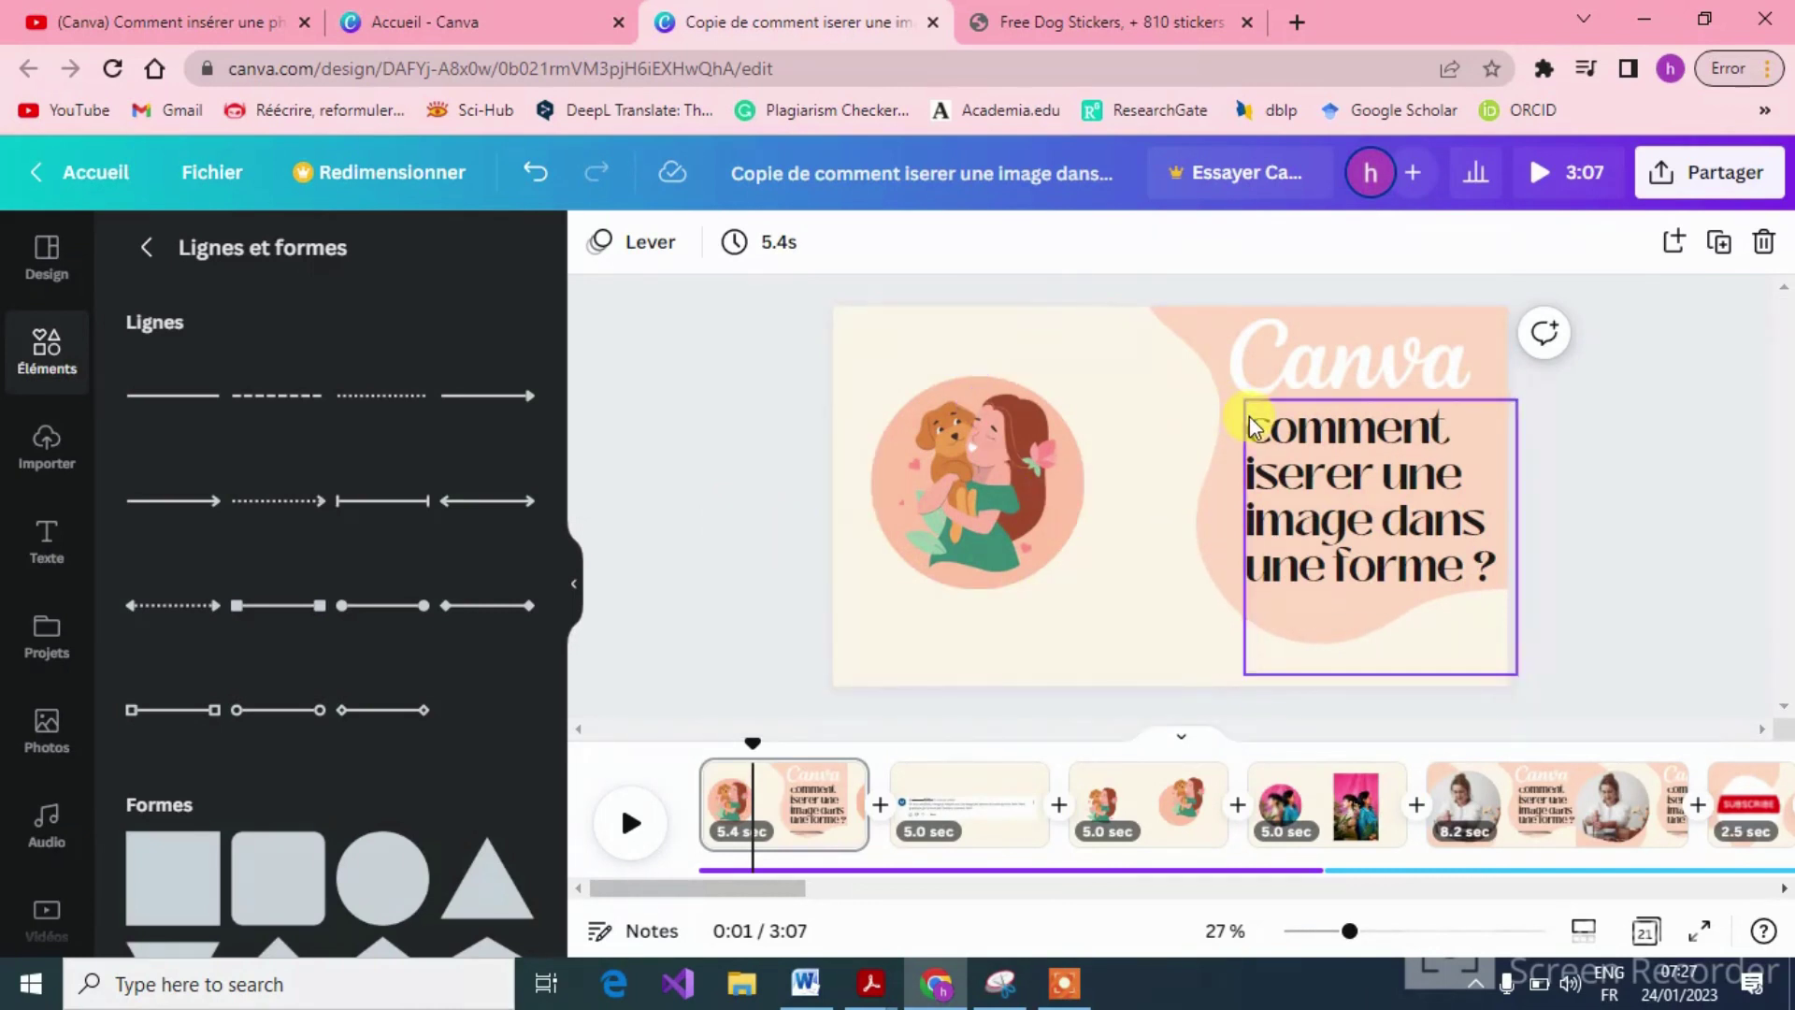
left_click(1221, 385)
left_click(1222, 439)
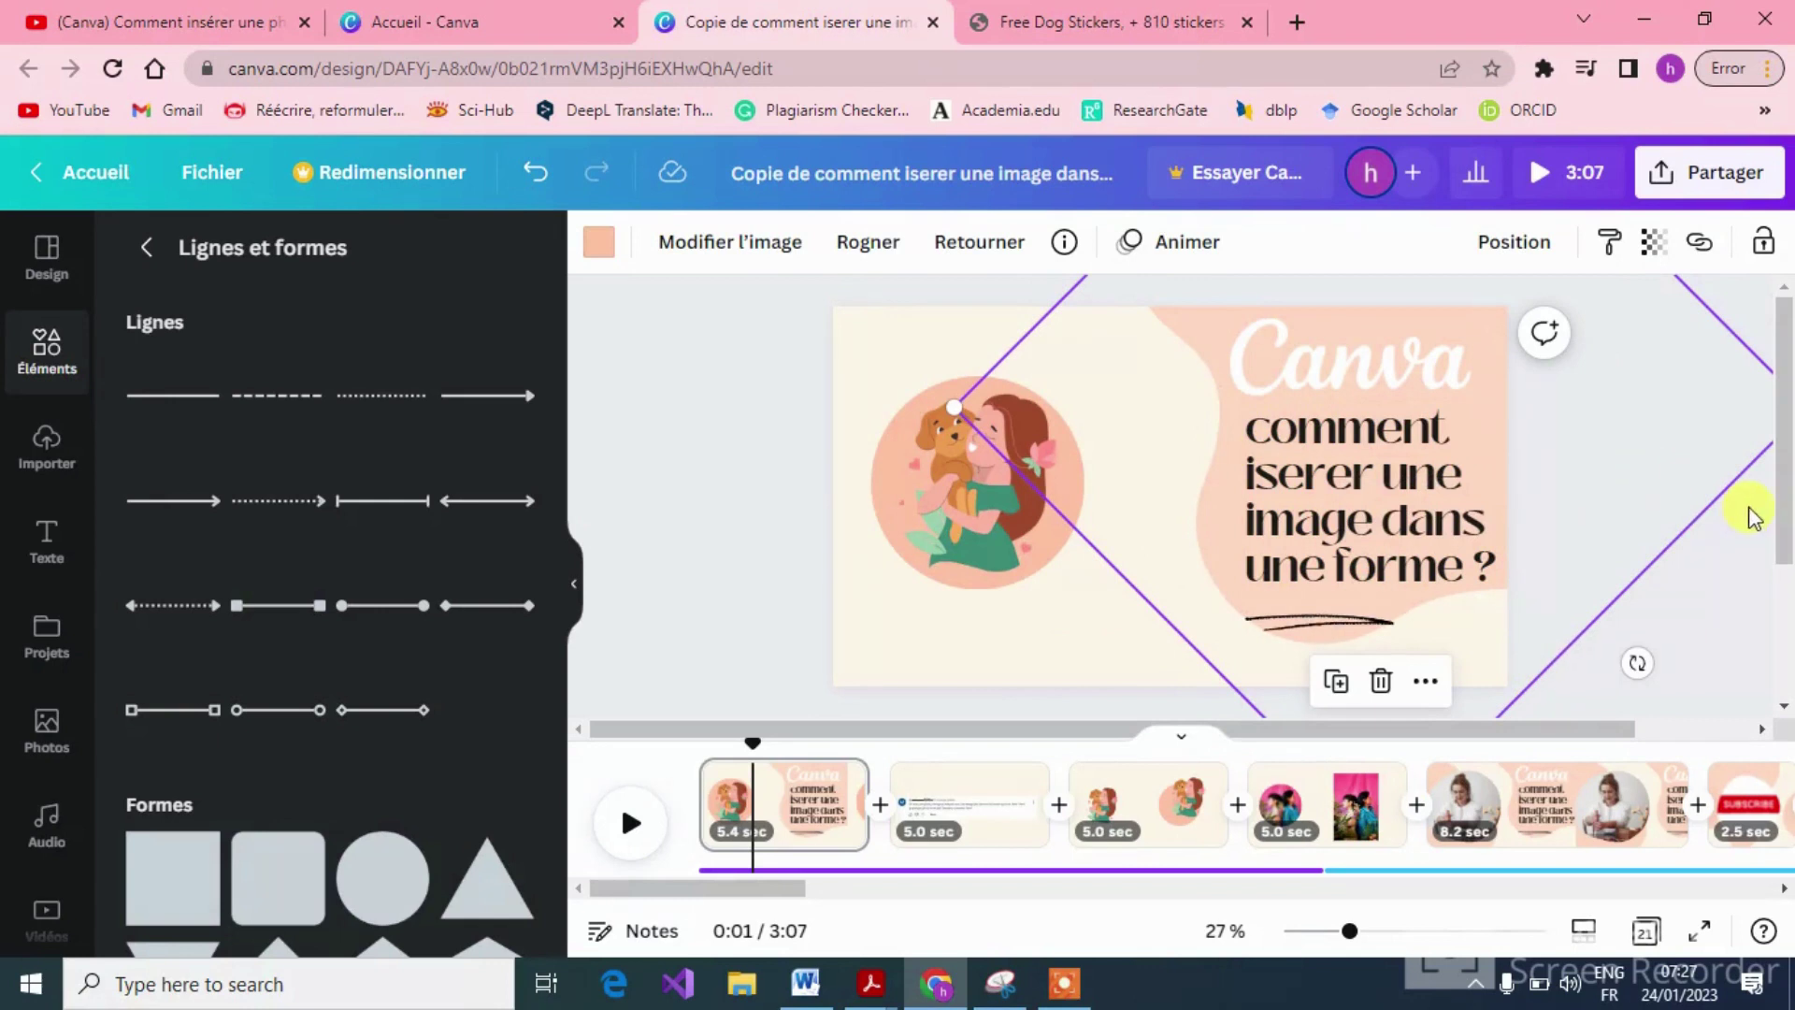
left_click_drag(1782, 505, 1747, 697)
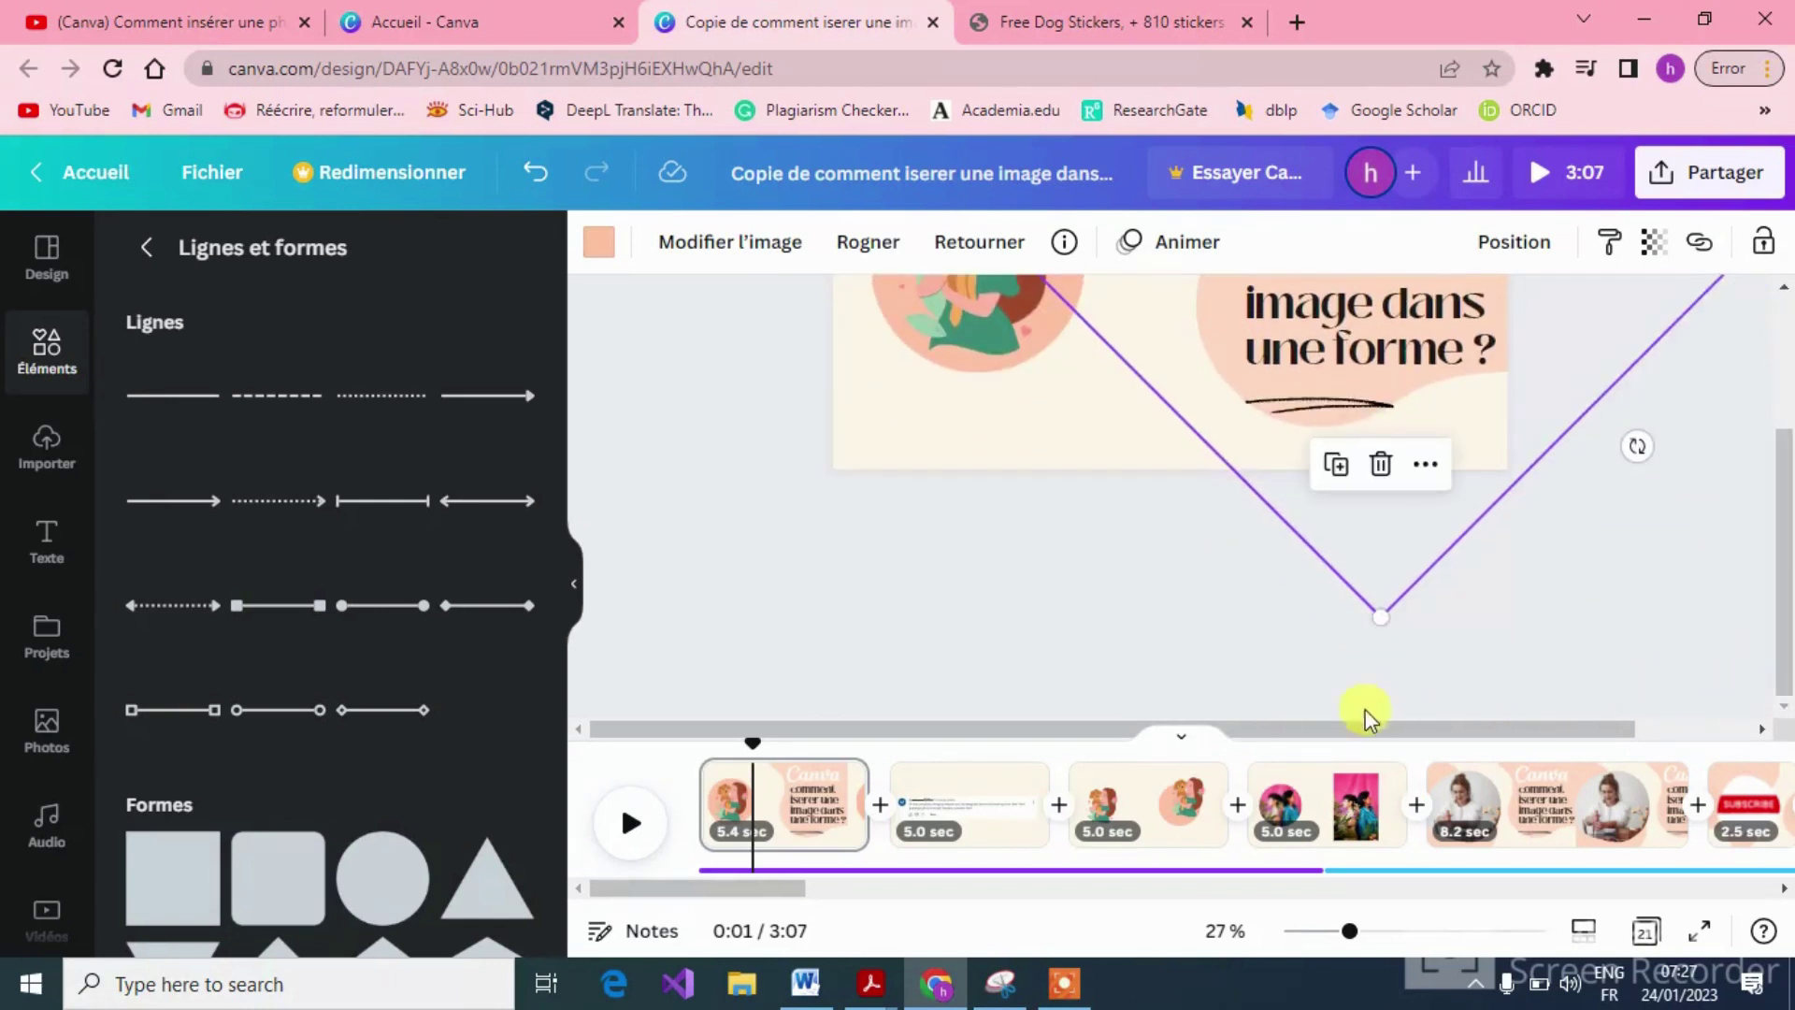
left_click_drag(1382, 614, 1355, 771)
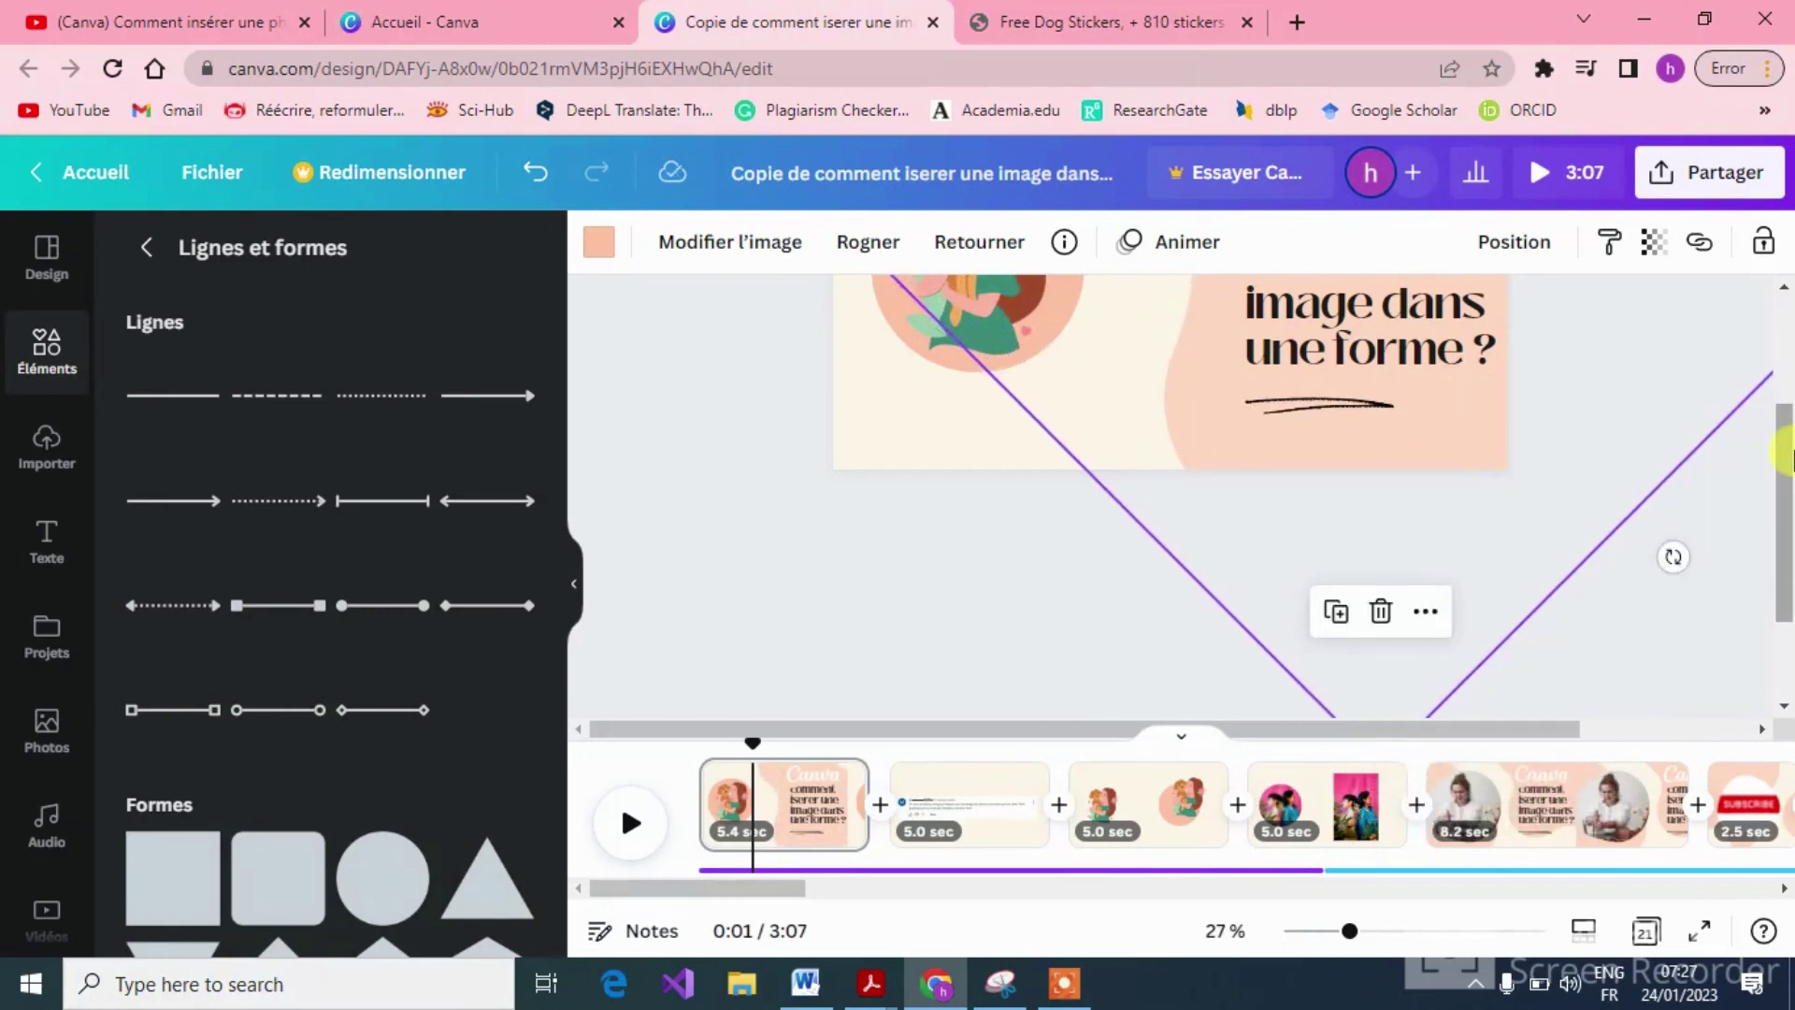
left_click_drag(1782, 586, 1786, 318)
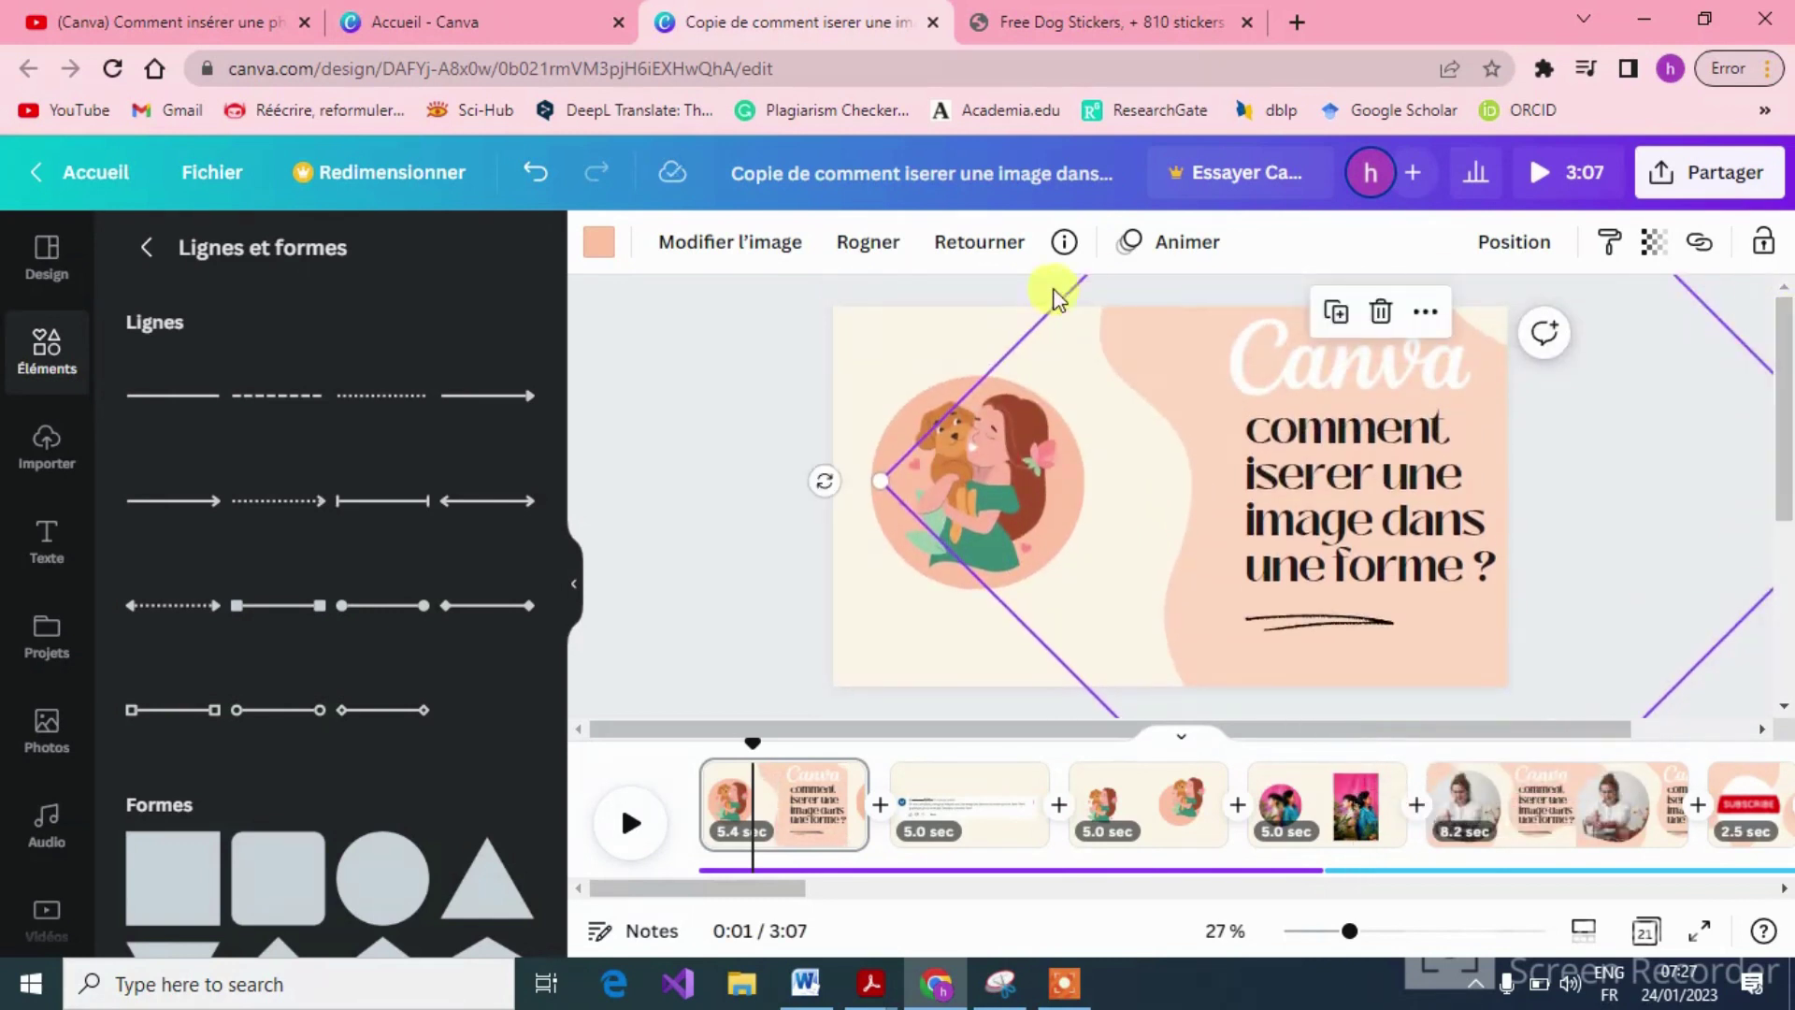
left_click(1066, 990)
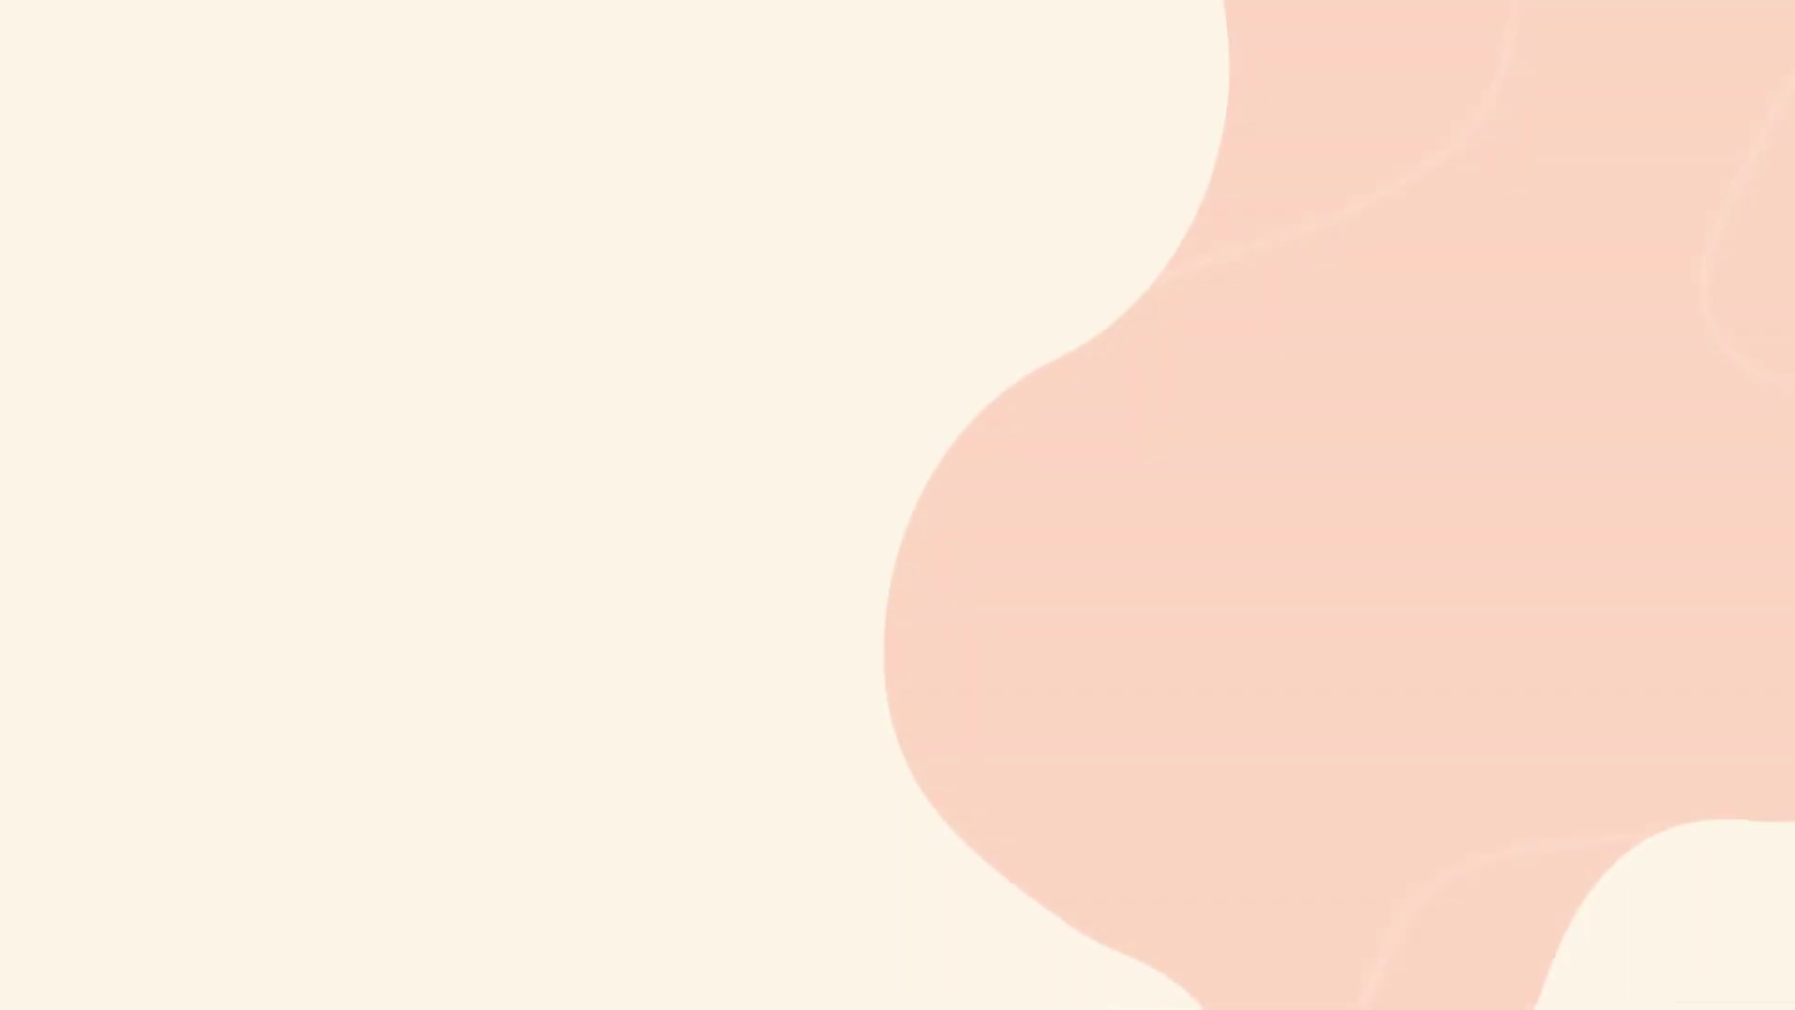